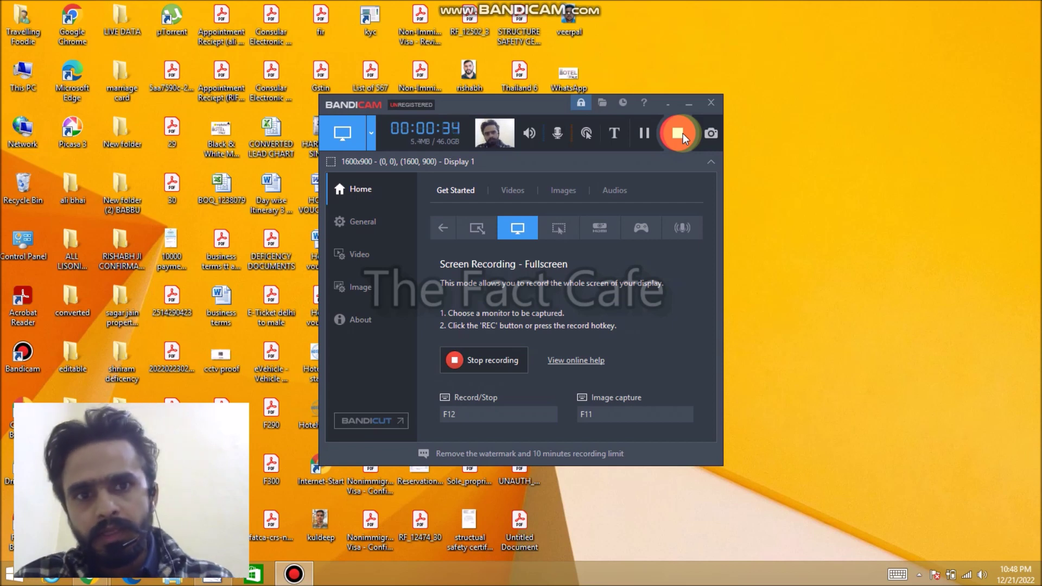
Minimize the screen recorder, switch to the Chrome window and load google.com in the last open tab
{"action": "left_click", "coordinate": [689, 103]}
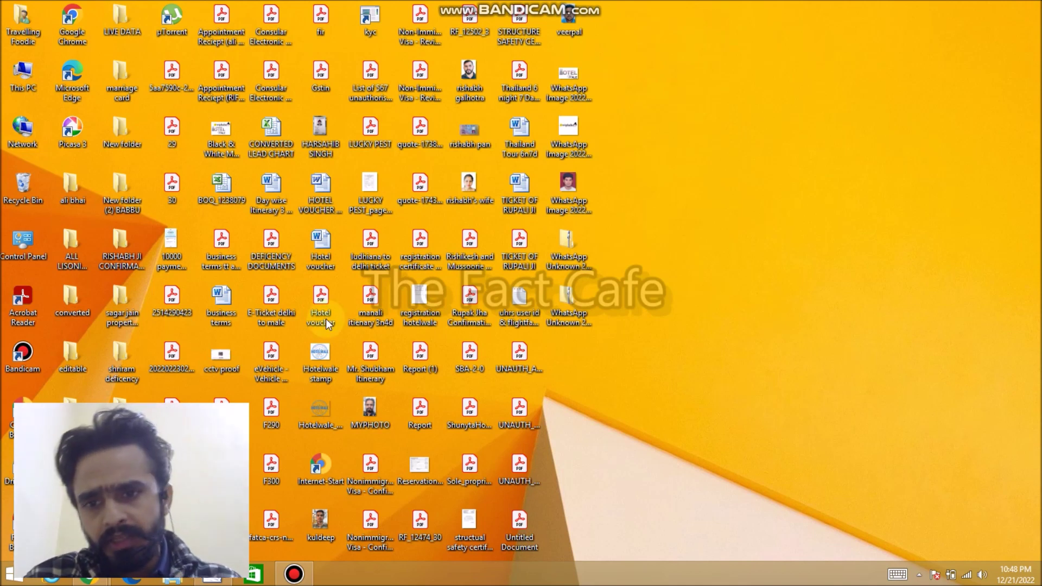
{"action": "mouse_move", "coordinate": [90, 575]}
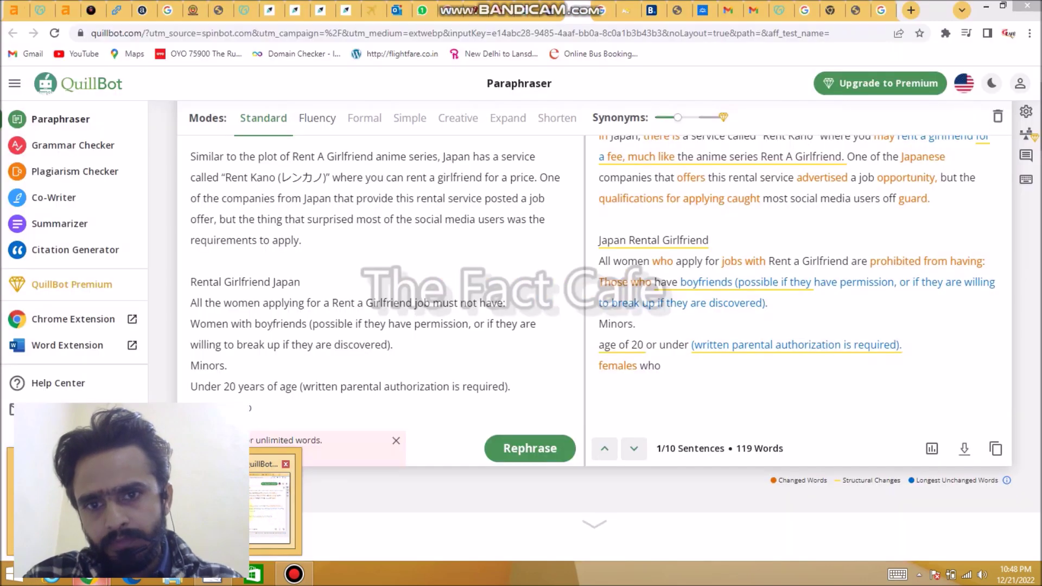
{"action": "left_click", "coordinate": [238, 505]}
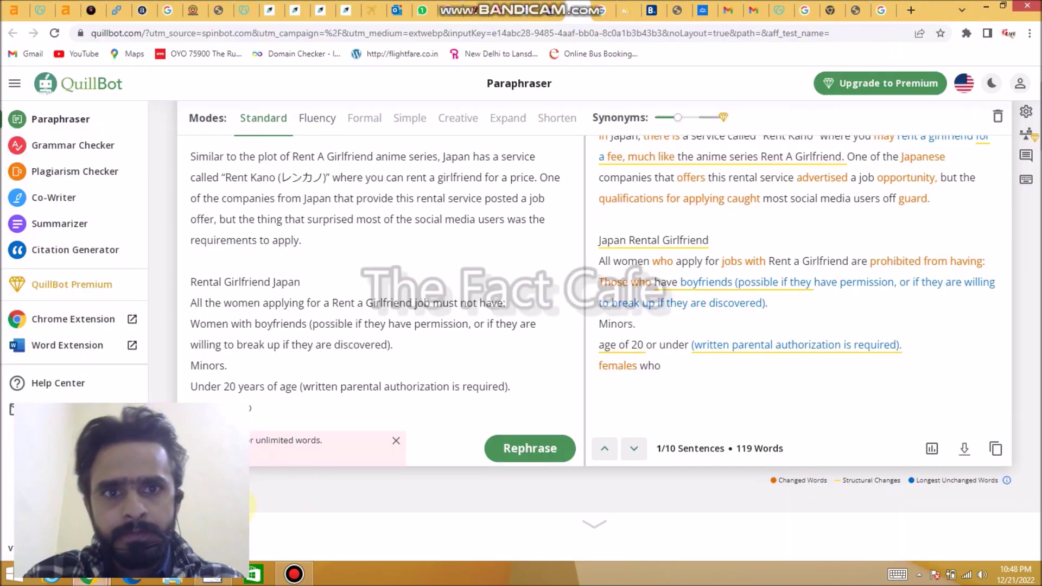
{"action": "left_click", "coordinate": [889, 7]}
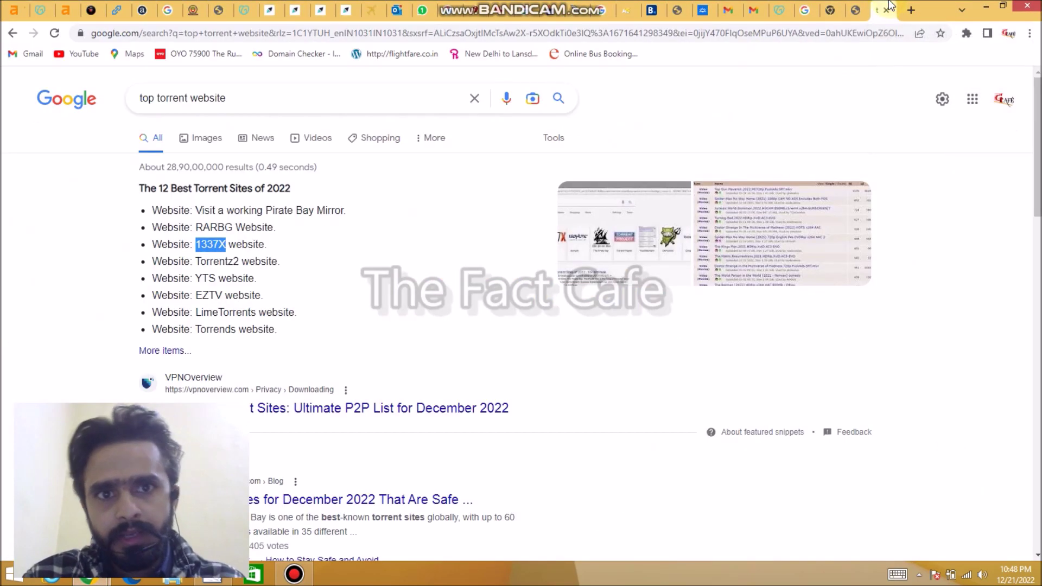
{"action": "left_click", "coordinate": [742, 37]}
{"action": "type", "text": "google.com"}
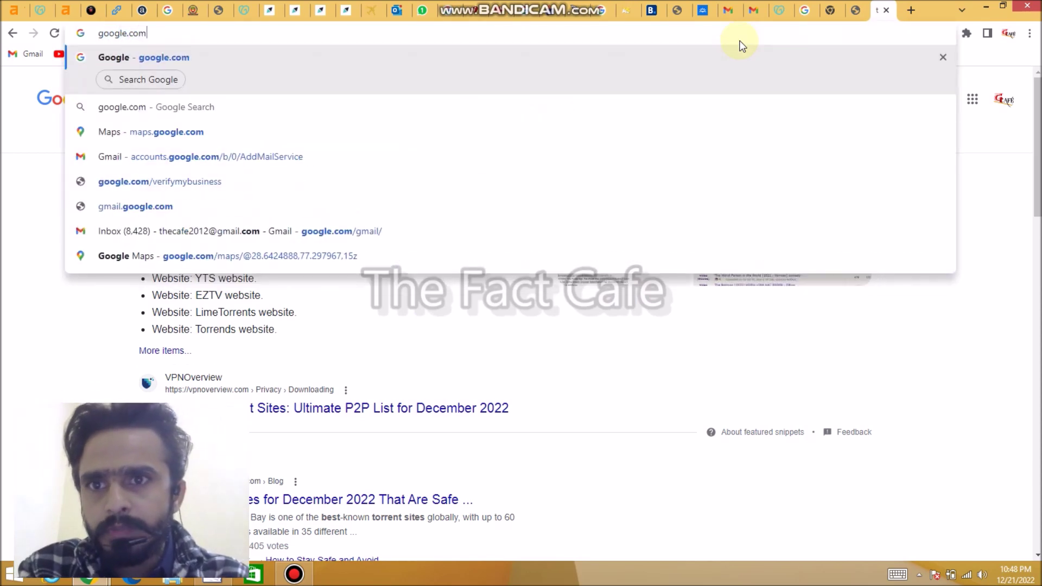
{"action": "key", "text": "Return"}
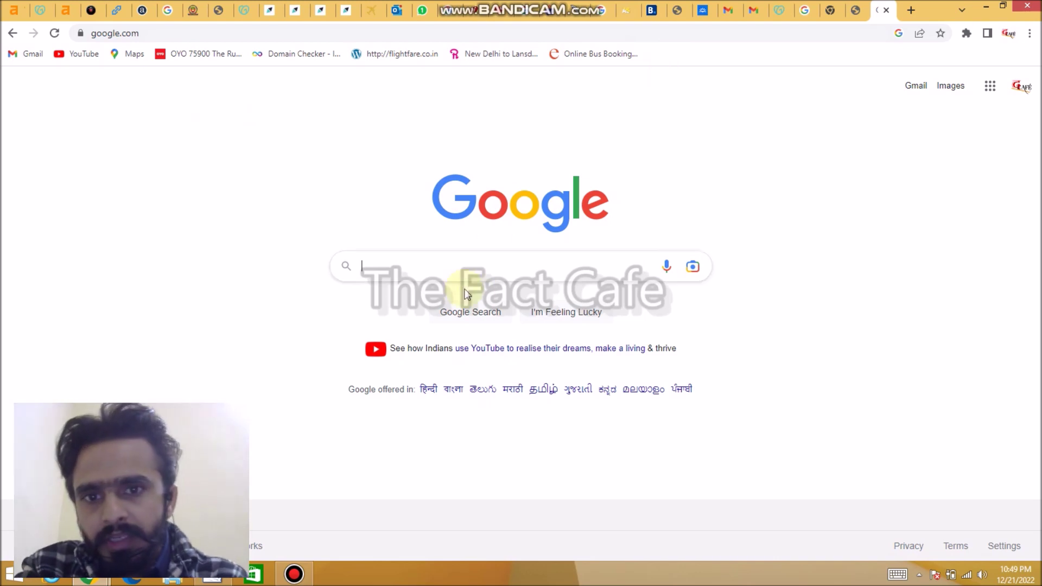
Search Google for "expired domains" and open the expireddomains.net result
{"action": "type", "text": "expired domains"}
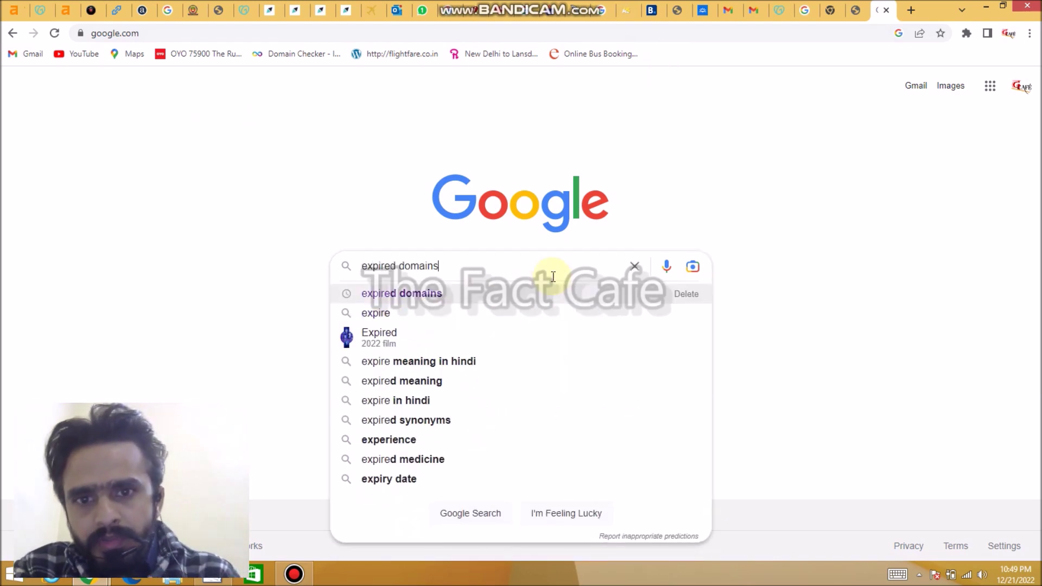
{"action": "key", "text": "Return"}
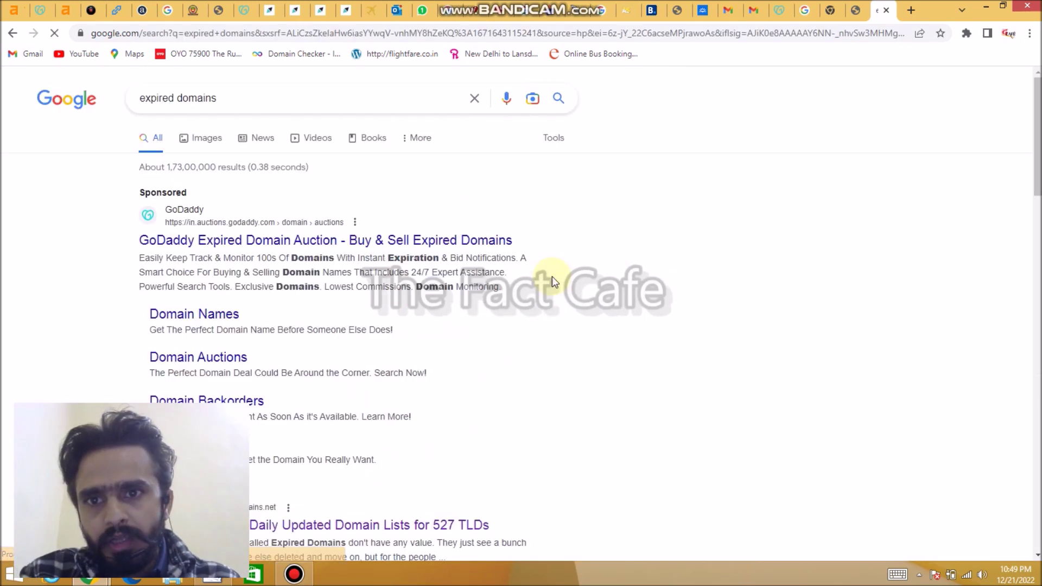
{"action": "scroll", "coordinate": [471, 308], "scroll_direction": "down", "scroll_amount": 5}
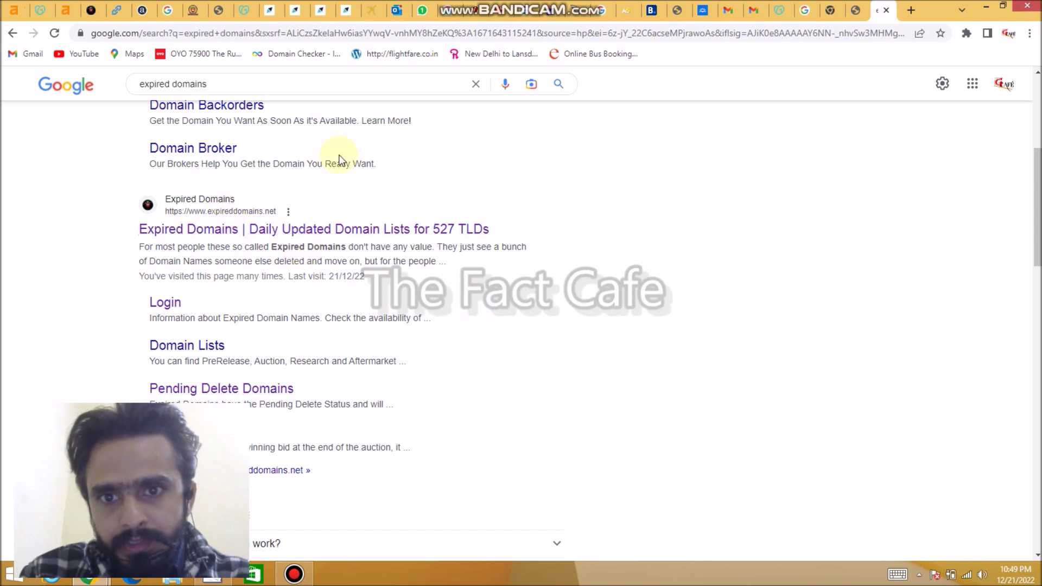
{"action": "left_click", "coordinate": [291, 231]}
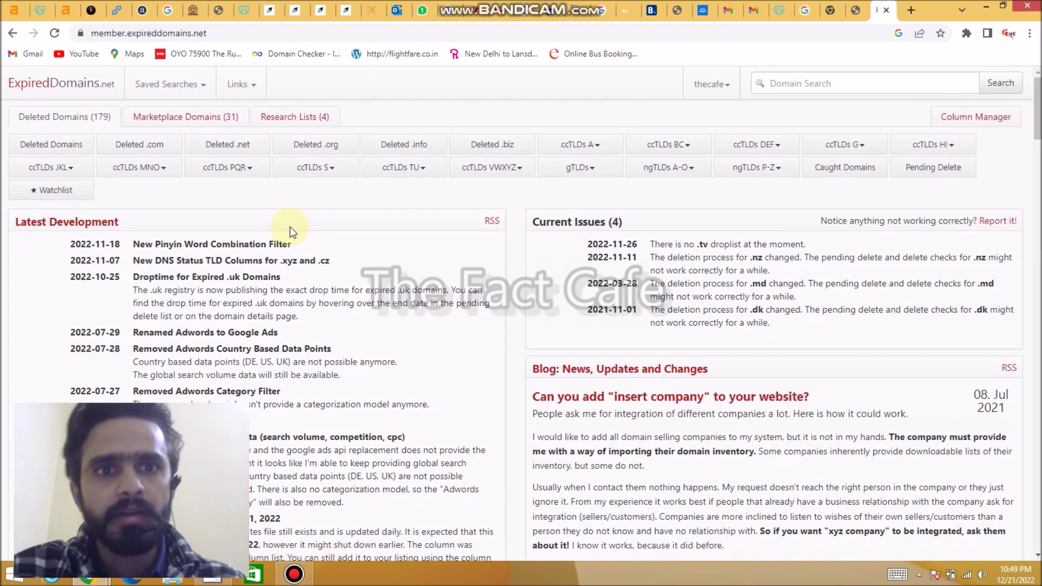
Open the list of all deleted domains from the last 7 days
{"action": "left_click", "coordinate": [730, 85]}
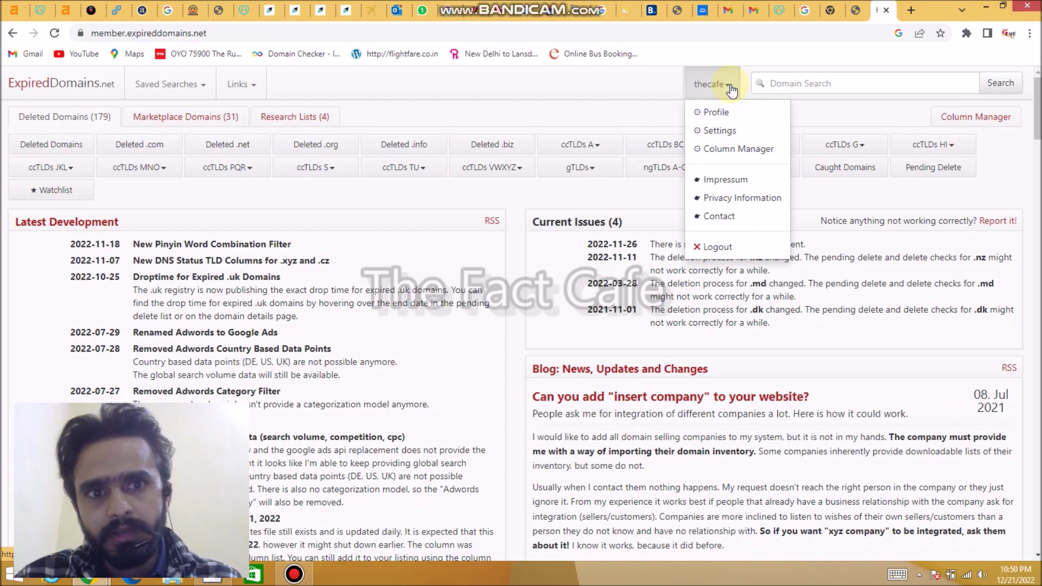
{"action": "left_click", "coordinate": [730, 87]}
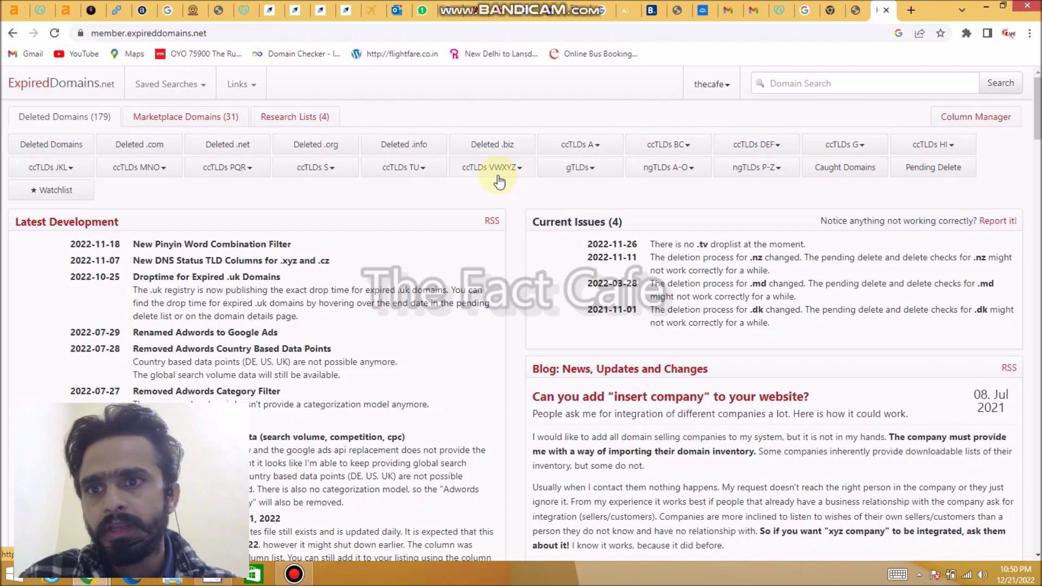
{"action": "left_click", "coordinate": [61, 148]}
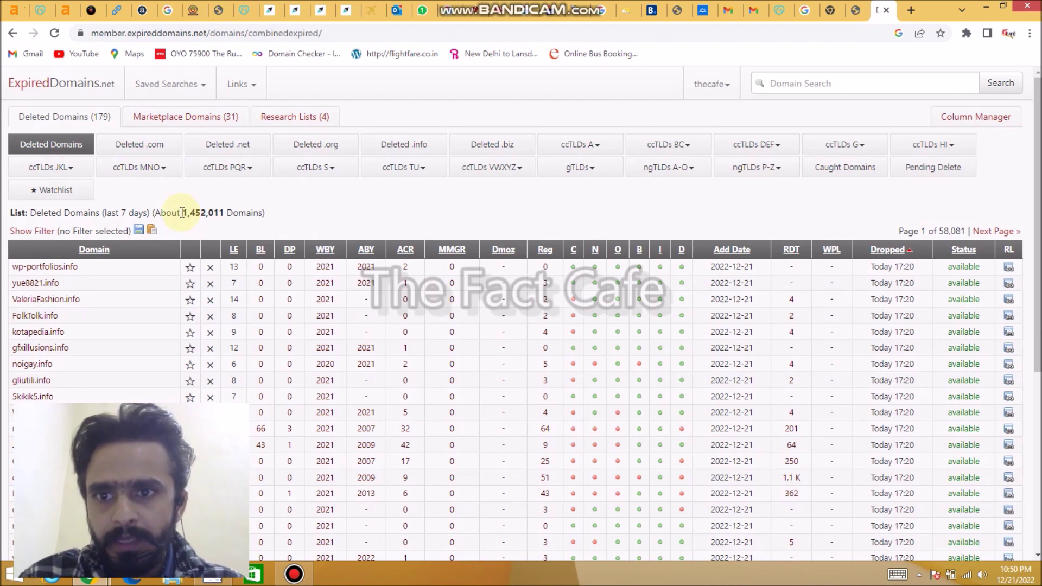
{"action": "left_click_drag", "start_coordinate": [183, 212], "coordinate": [220, 216]}
{"action": "left_click", "coordinate": [219, 216]}
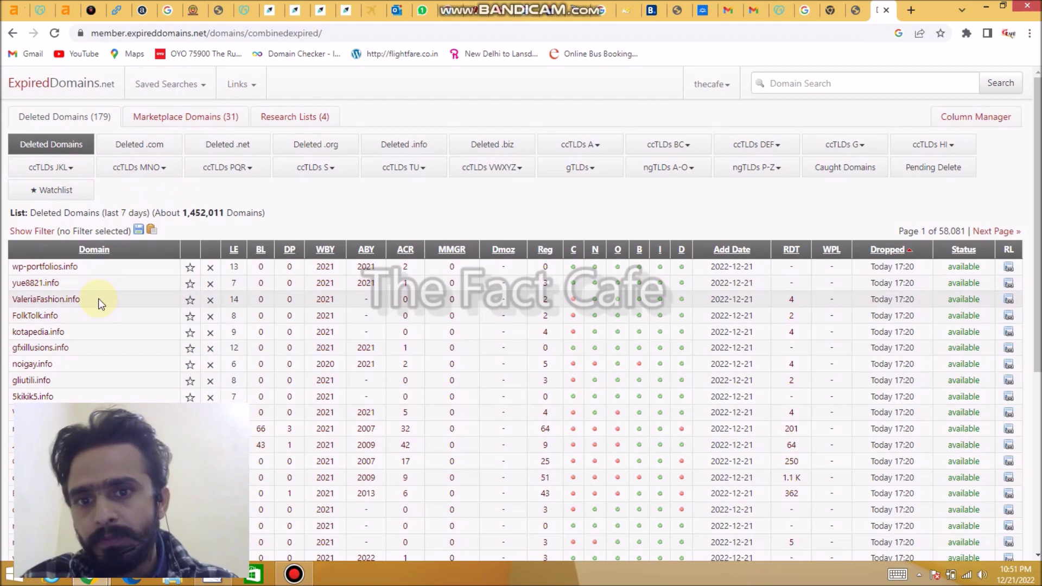
Look through the deleted domains list and show its filter options
{"action": "scroll", "coordinate": [181, 302], "scroll_direction": "down", "scroll_amount": 2}
{"action": "scroll", "coordinate": [181, 301], "scroll_direction": "down", "scroll_amount": 4}
{"action": "scroll", "coordinate": [180, 301], "scroll_direction": "up", "scroll_amount": 4}
{"action": "scroll", "coordinate": [181, 301], "scroll_direction": "down", "scroll_amount": 3}
{"action": "scroll", "coordinate": [180, 301], "scroll_direction": "up", "scroll_amount": 2}
{"action": "scroll", "coordinate": [181, 301], "scroll_direction": "up", "scroll_amount": 1}
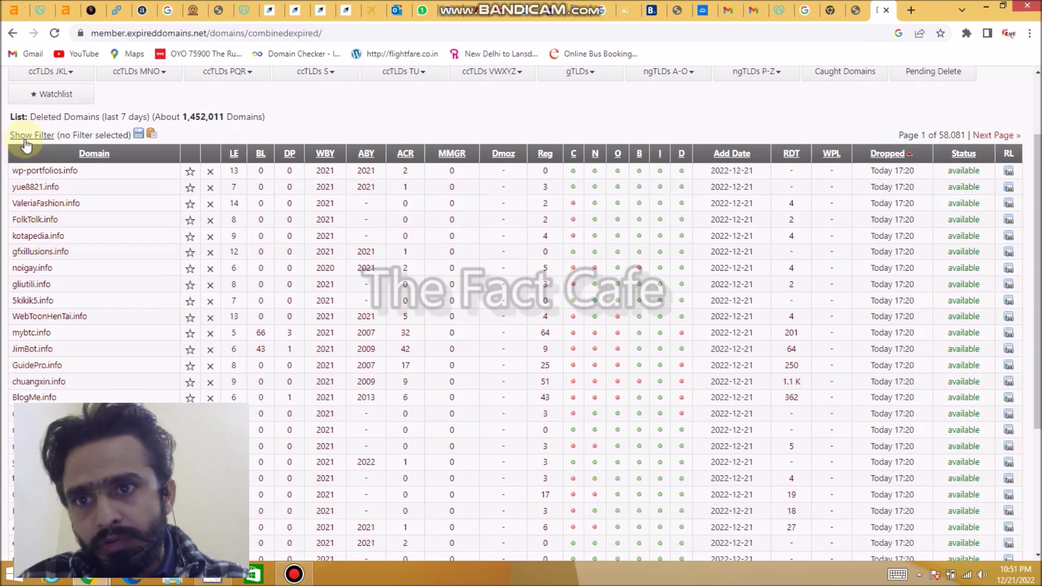
{"action": "left_click", "coordinate": [28, 139]}
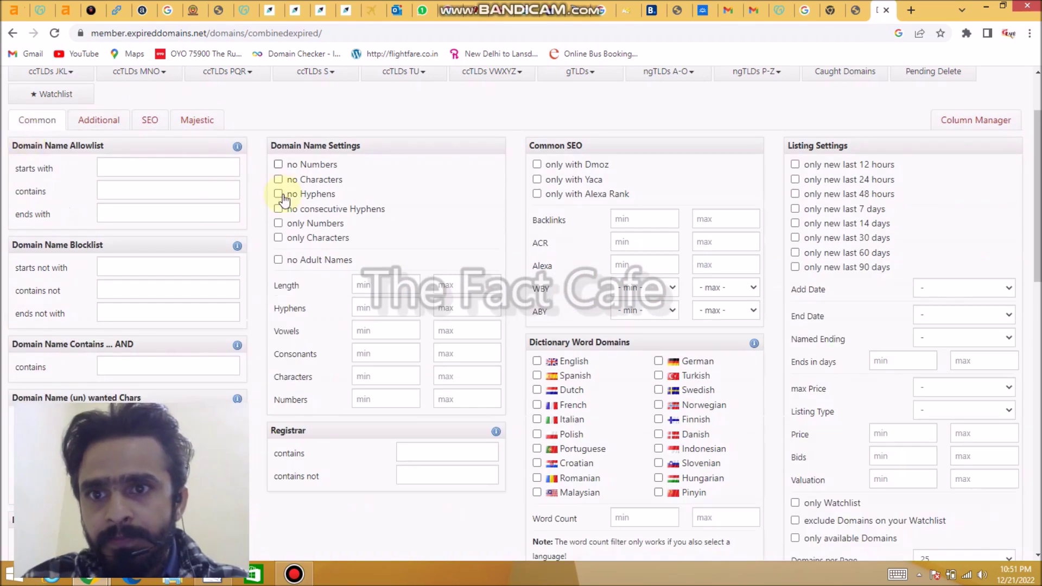
Examine the common filter options for domain names, SEO, dictionary words and listing settings
{"action": "scroll", "coordinate": [284, 207], "scroll_direction": "down", "scroll_amount": 3}
{"action": "scroll", "coordinate": [282, 200], "scroll_direction": "up", "scroll_amount": 2}
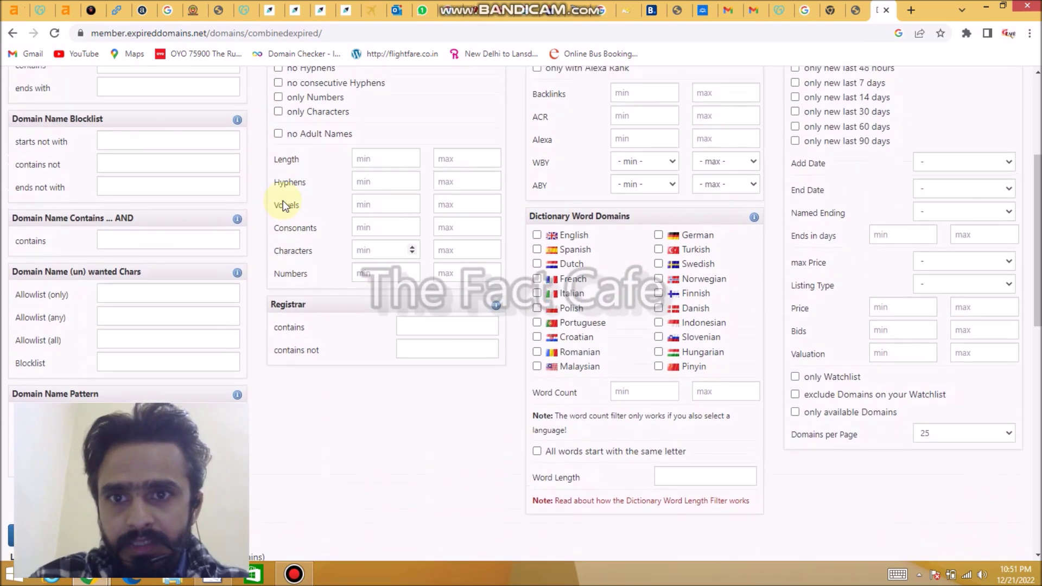
{"action": "scroll", "coordinate": [282, 200], "scroll_direction": "down", "scroll_amount": 1}
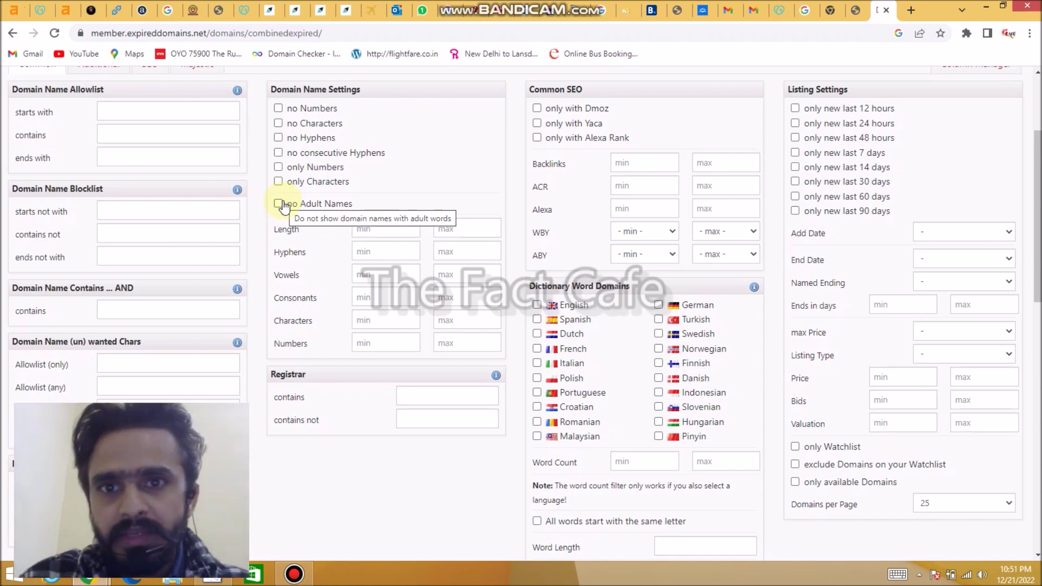
{"action": "scroll", "coordinate": [283, 205], "scroll_direction": "up", "scroll_amount": 1}
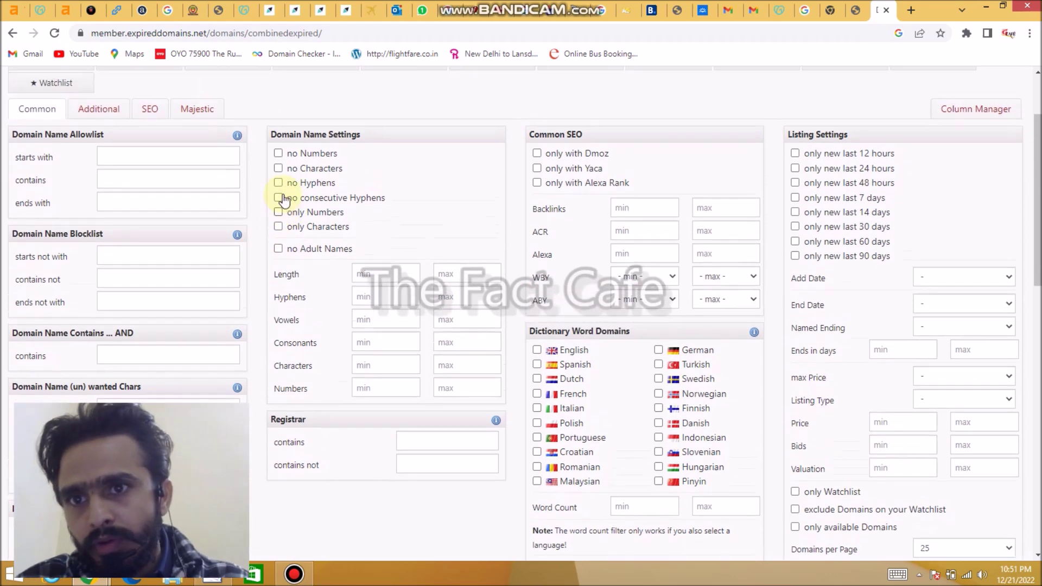
{"action": "scroll", "coordinate": [121, 264], "scroll_direction": "down", "scroll_amount": 1}
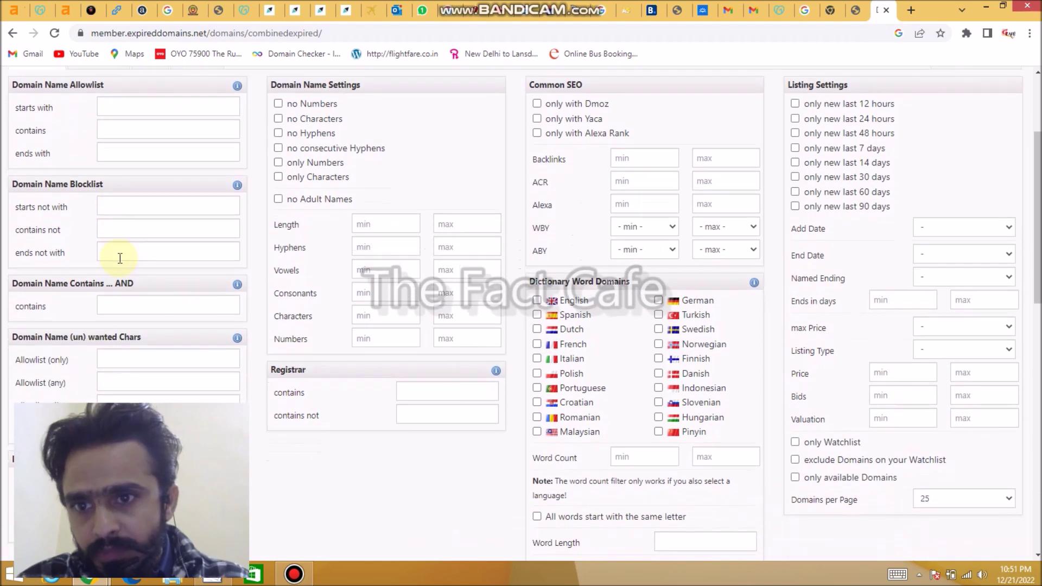
{"action": "scroll", "coordinate": [126, 269], "scroll_direction": "up", "scroll_amount": 1}
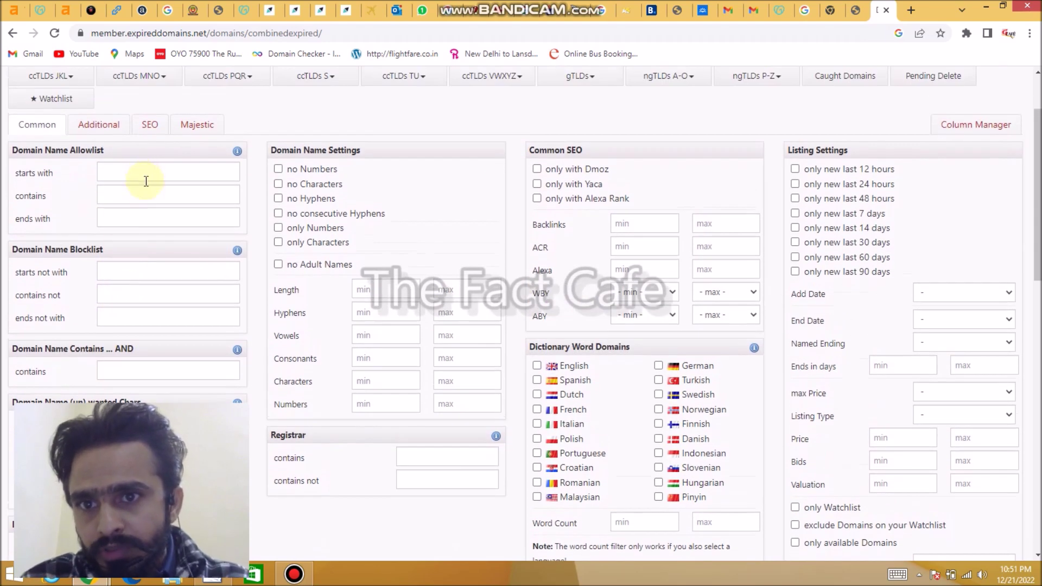
{"action": "scroll", "coordinate": [149, 221], "scroll_direction": "down", "scroll_amount": 2}
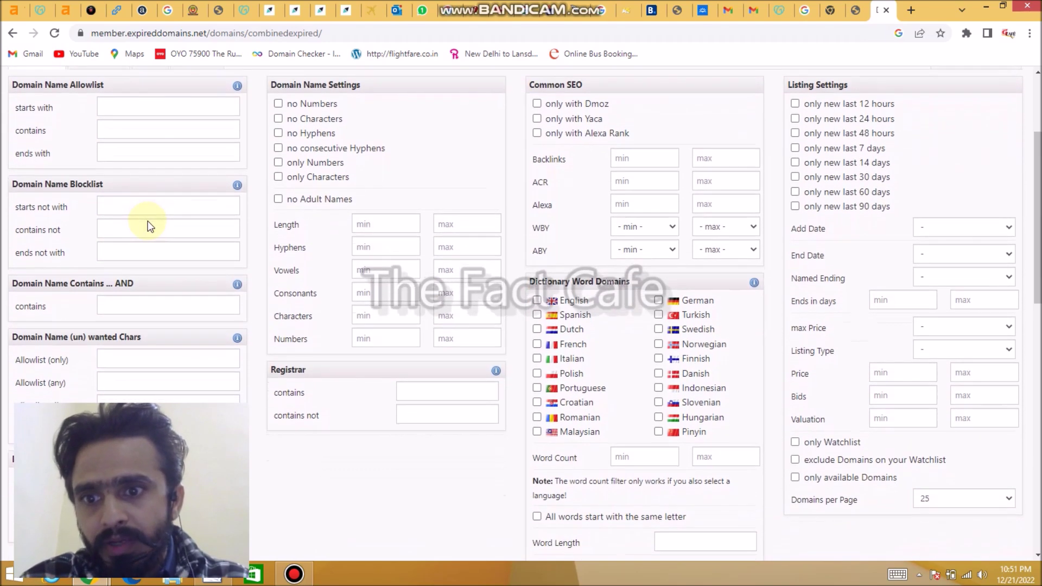
{"action": "scroll", "coordinate": [162, 268], "scroll_direction": "down", "scroll_amount": 1}
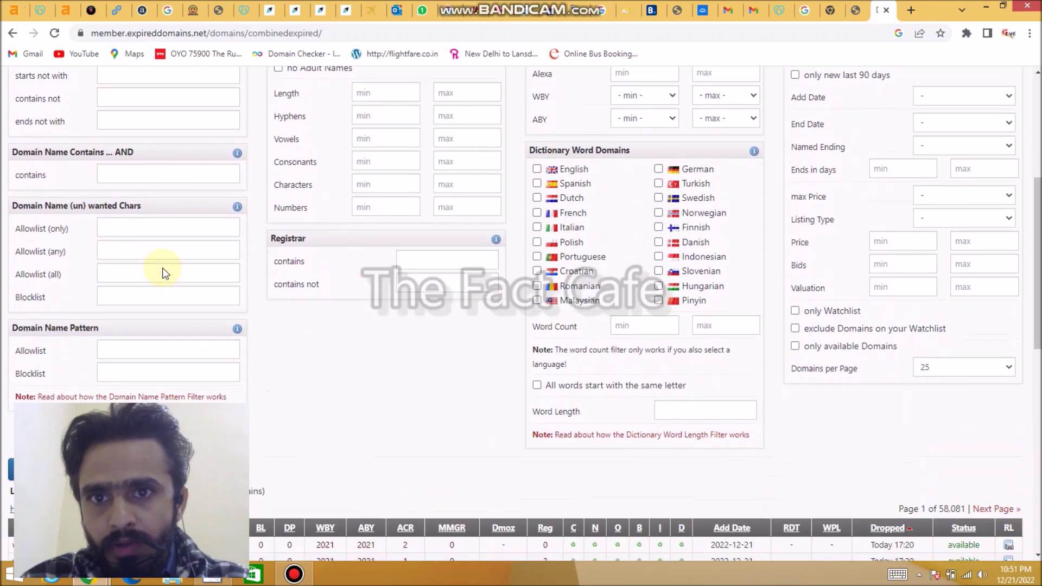
{"action": "scroll", "coordinate": [161, 268], "scroll_direction": "up", "scroll_amount": 4}
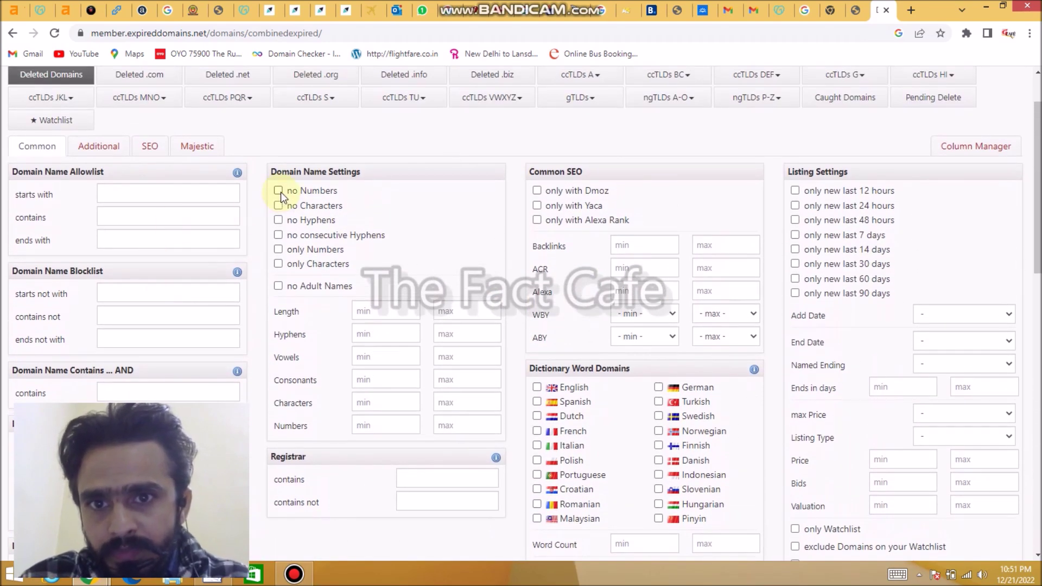
Filter for names with no numbers, no hyphens and no consecutive hyphens, English dictionary words, and only available domains
{"action": "left_click", "coordinate": [279, 191]}
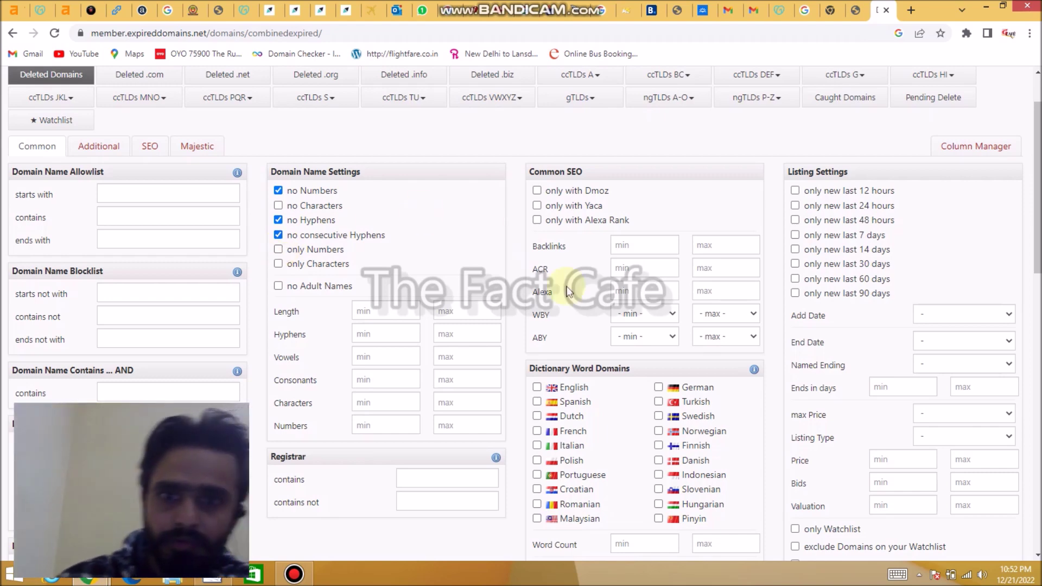
{"action": "left_click", "coordinate": [538, 387]}
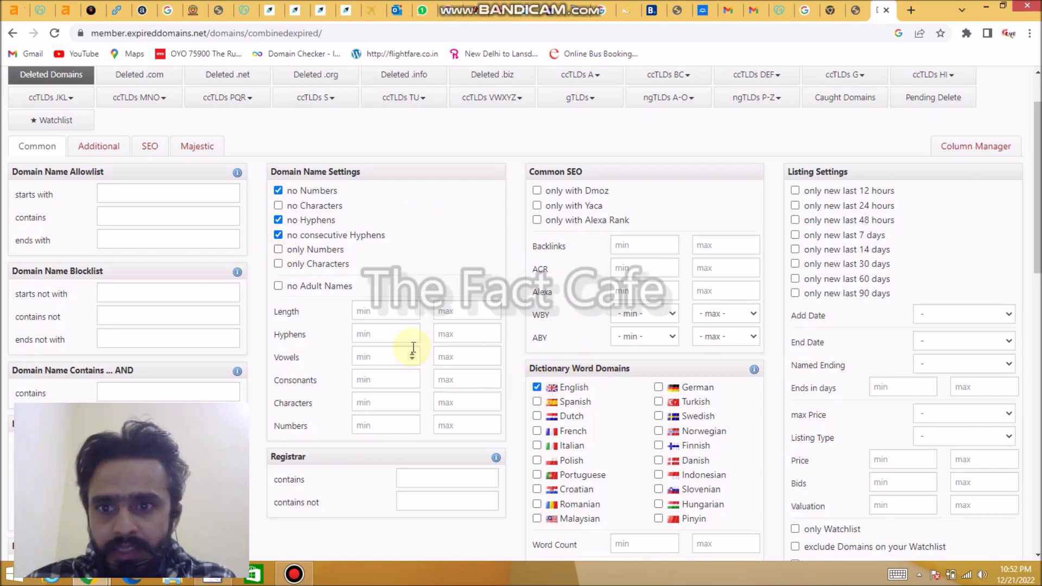
{"action": "scroll", "coordinate": [412, 348], "scroll_direction": "down", "scroll_amount": 5}
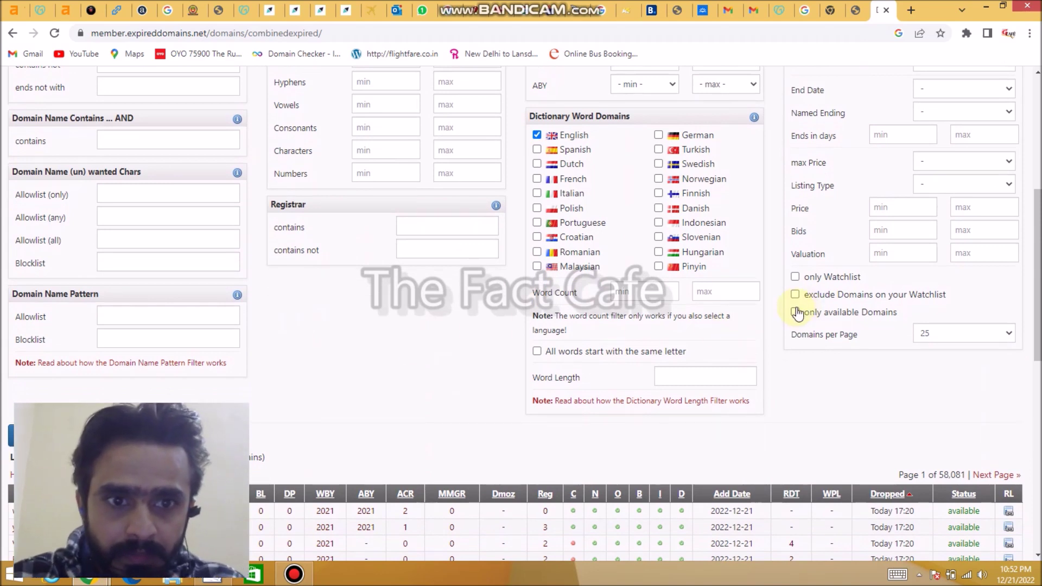
{"action": "left_click", "coordinate": [794, 312]}
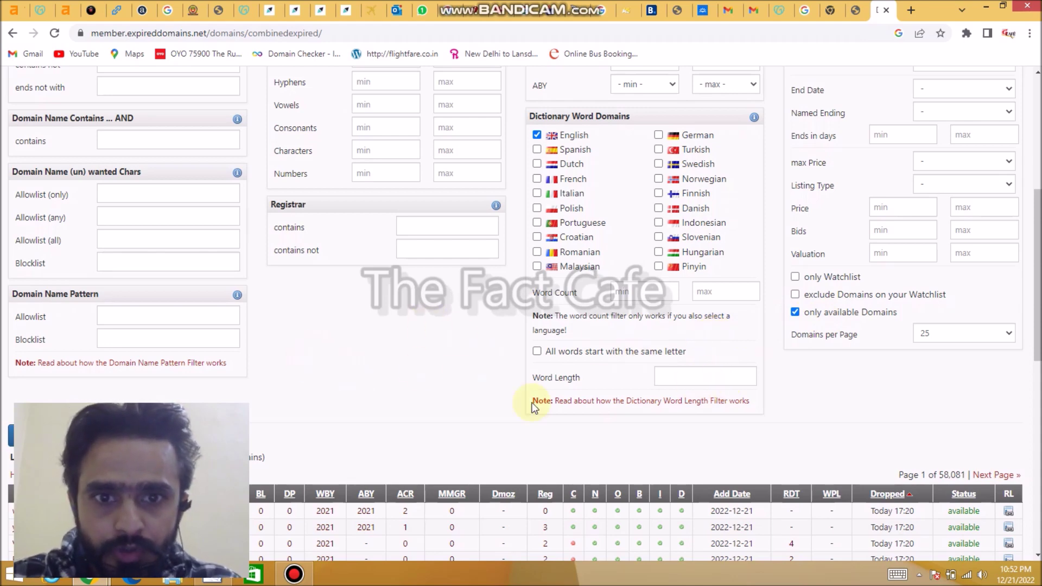
In the additional filters, limit the original gTLDs to com, net, org and info
{"action": "scroll", "coordinate": [442, 337], "scroll_direction": "up", "scroll_amount": 1}
{"action": "scroll", "coordinate": [441, 337], "scroll_direction": "up", "scroll_amount": 5}
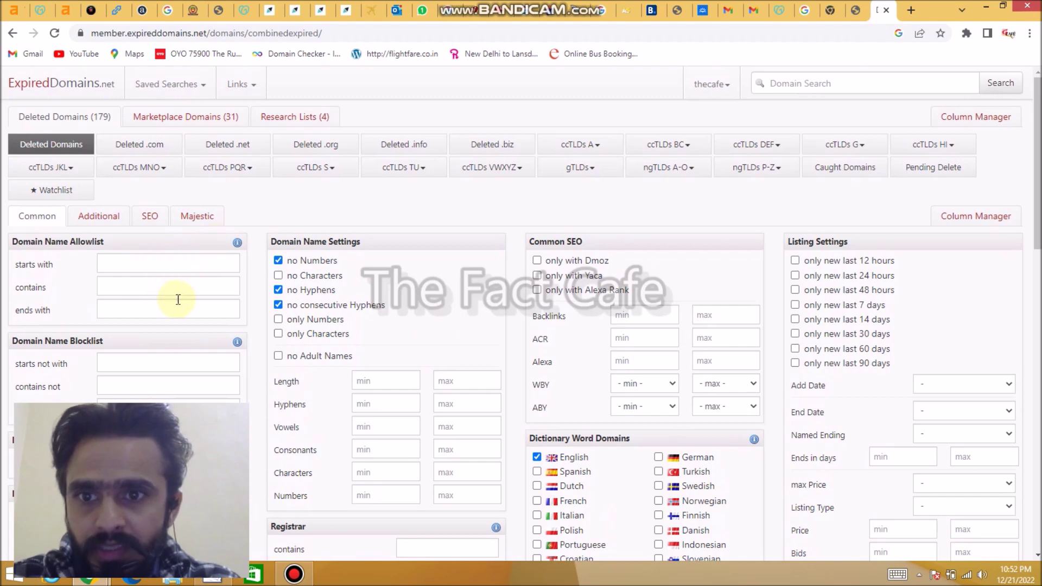
{"action": "scroll", "coordinate": [178, 299], "scroll_direction": "down", "scroll_amount": 2}
{"action": "left_click", "coordinate": [131, 343]}
{"action": "scroll", "coordinate": [240, 326], "scroll_direction": "up", "scroll_amount": 2}
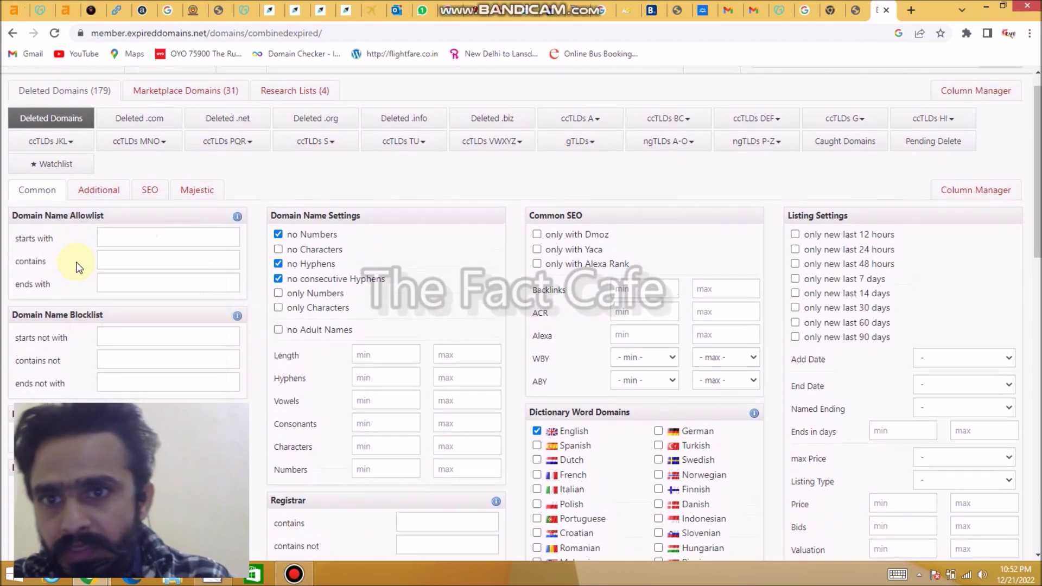
{"action": "left_click", "coordinate": [103, 190]}
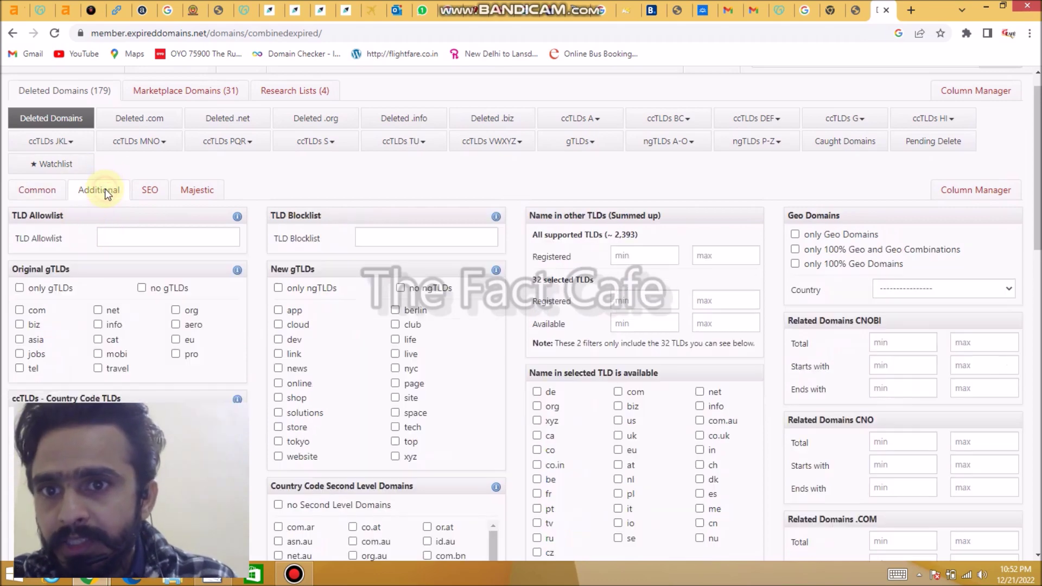
{"action": "scroll", "coordinate": [240, 243], "scroll_direction": "down", "scroll_amount": 1}
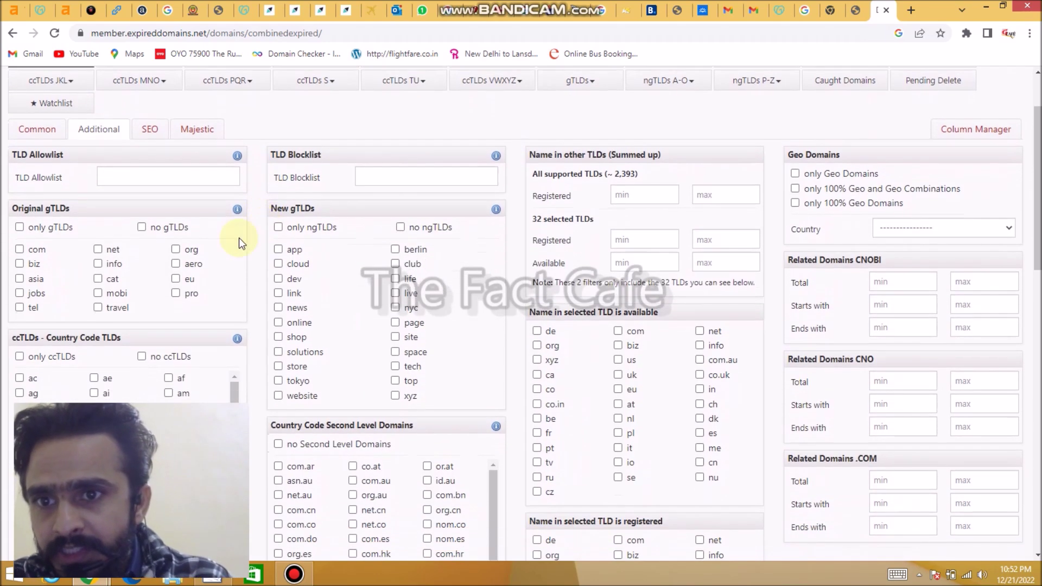
{"action": "left_click", "coordinate": [19, 249]}
{"action": "left_click", "coordinate": [97, 251]}
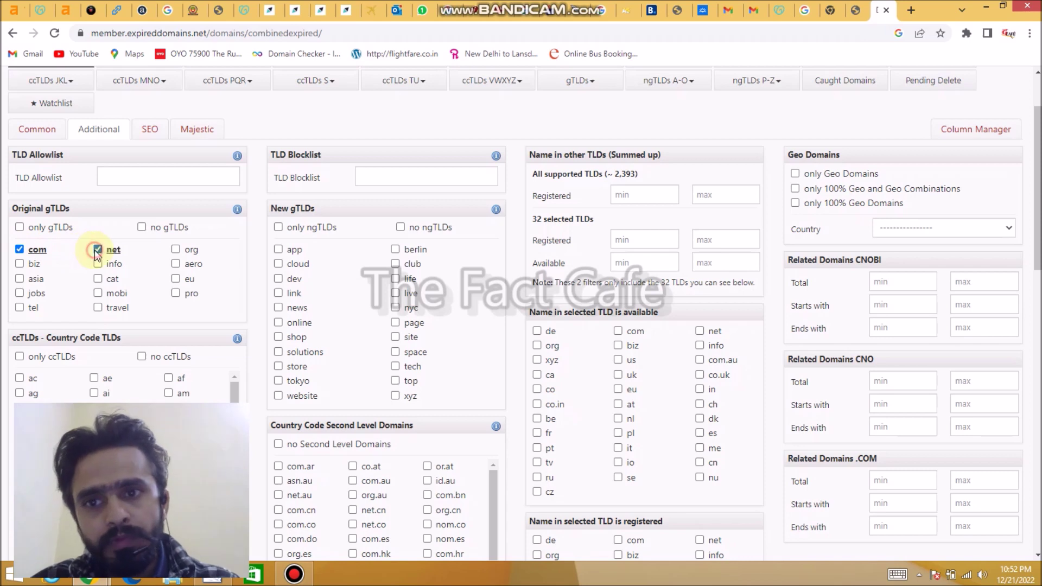
{"action": "left_click", "coordinate": [175, 249]}
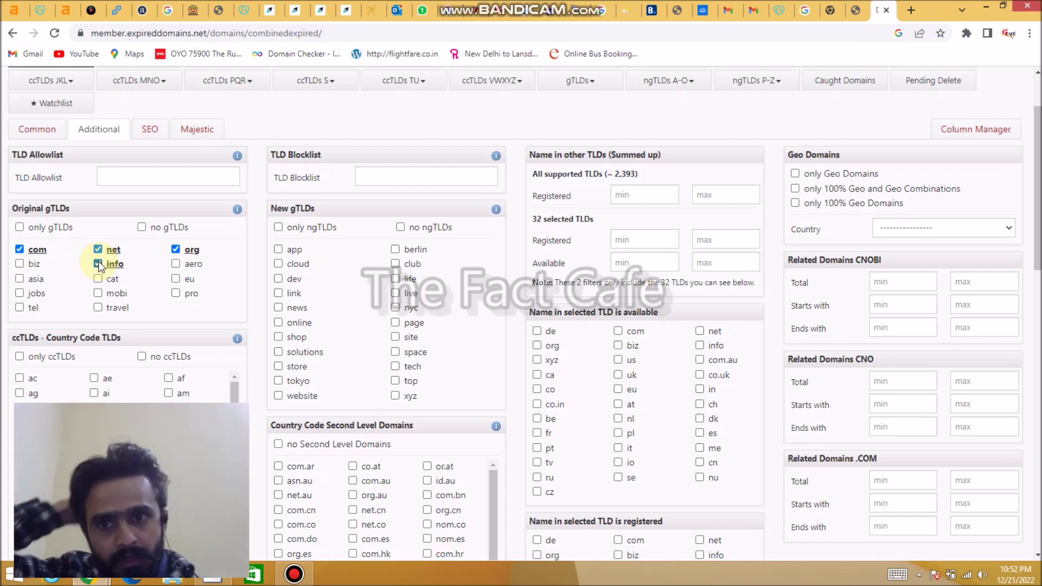
{"action": "scroll", "coordinate": [278, 316], "scroll_direction": "down", "scroll_amount": 3}
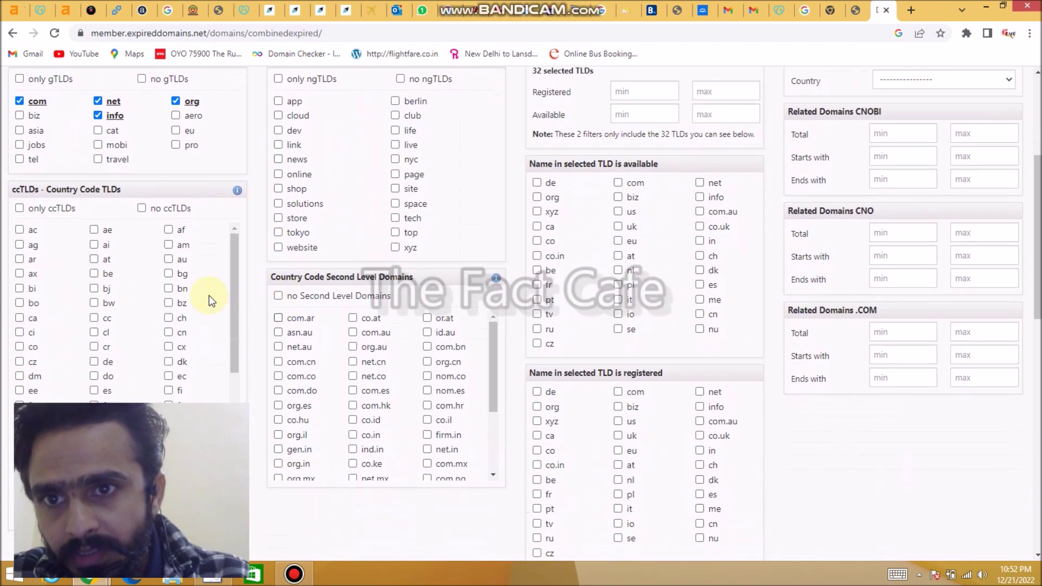
Include the .in country-code TLD in the additional filters
{"action": "scroll", "coordinate": [227, 287], "scroll_direction": "down", "scroll_amount": 5}
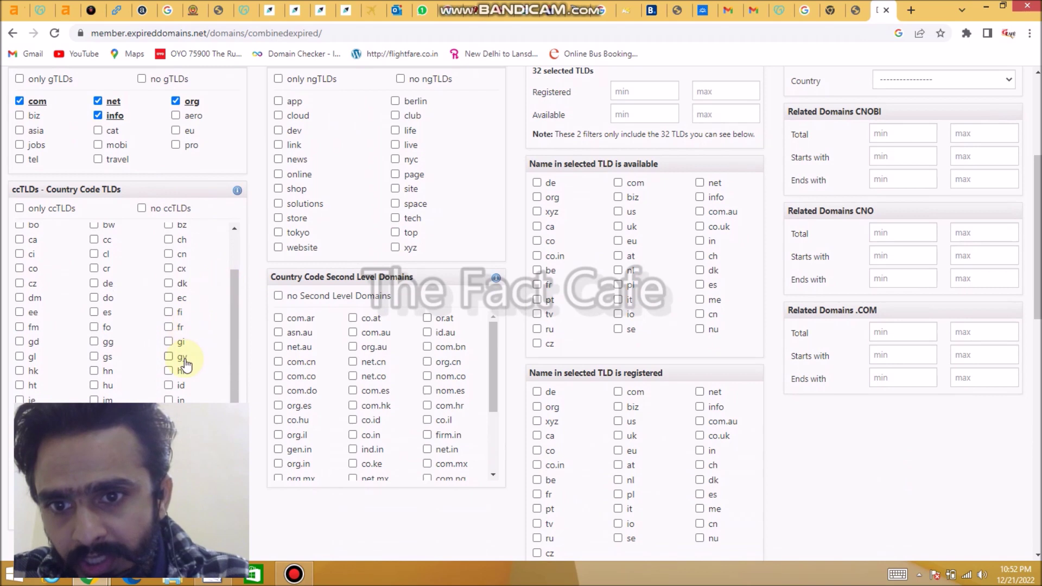
{"action": "scroll", "coordinate": [185, 365], "scroll_direction": "down", "scroll_amount": 2}
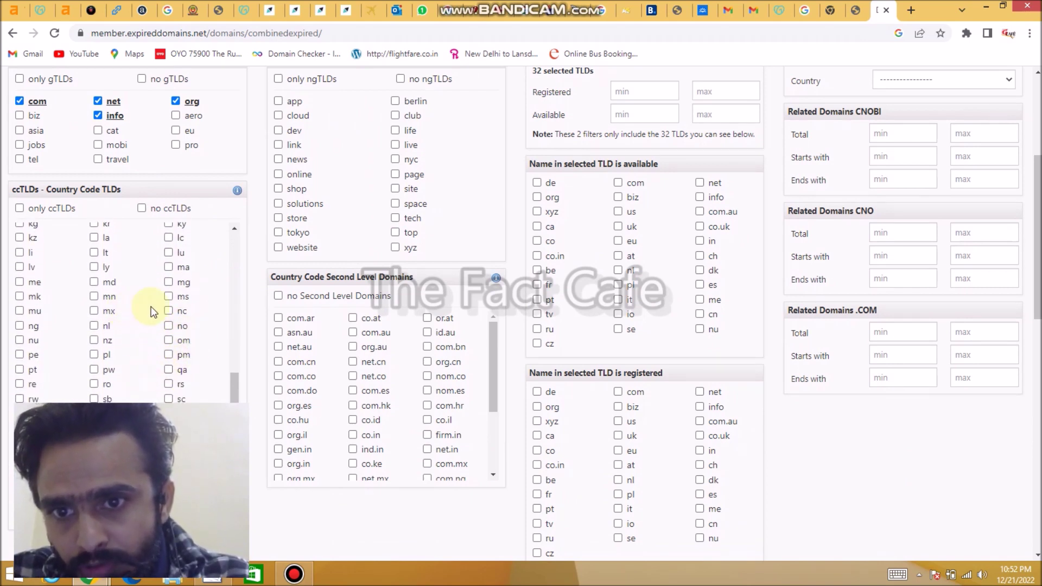
{"action": "scroll", "coordinate": [153, 311], "scroll_direction": "up", "scroll_amount": 2}
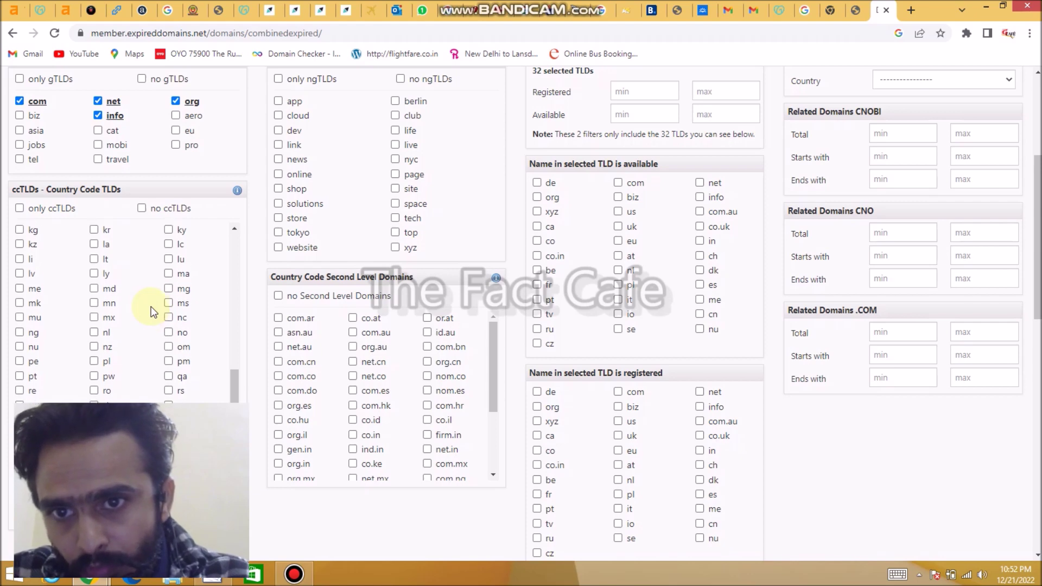
{"action": "left_click", "coordinate": [169, 279]}
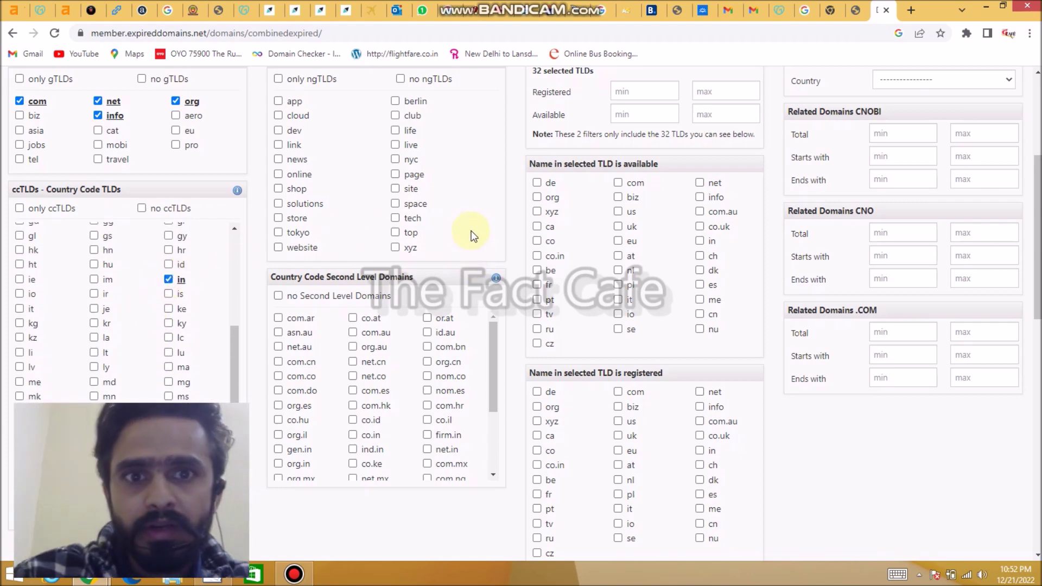
In the Majestic filters, set the minimum Citation Flow and Trust Flow to 3 and the minimum Domain Pop to 1
{"action": "scroll", "coordinate": [472, 235], "scroll_direction": "up", "scroll_amount": 4}
{"action": "scroll", "coordinate": [472, 234], "scroll_direction": "down", "scroll_amount": 2}
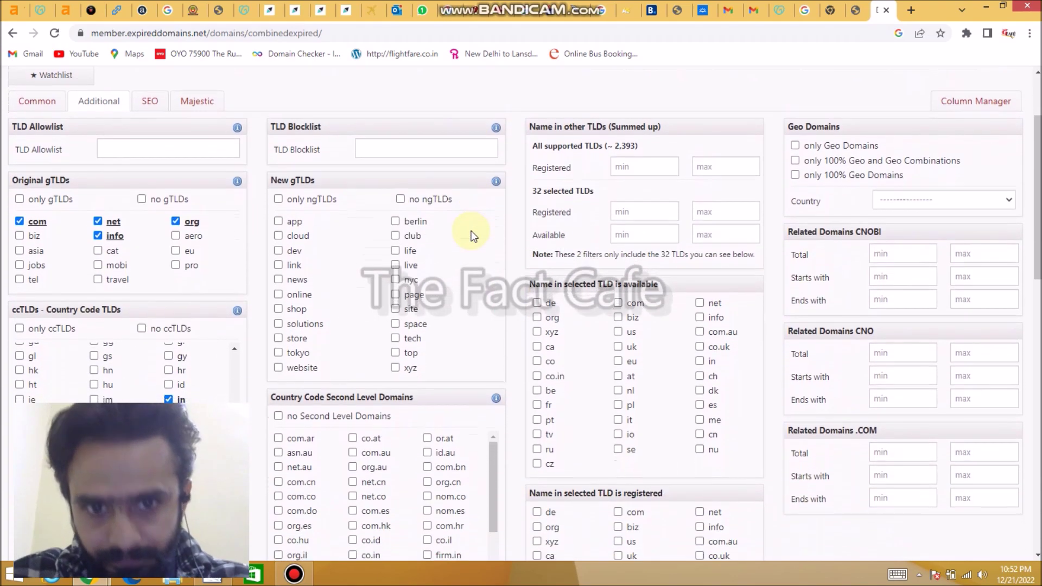
{"action": "scroll", "coordinate": [472, 234], "scroll_direction": "down", "scroll_amount": 3}
{"action": "scroll", "coordinate": [473, 251], "scroll_direction": "up", "scroll_amount": 5}
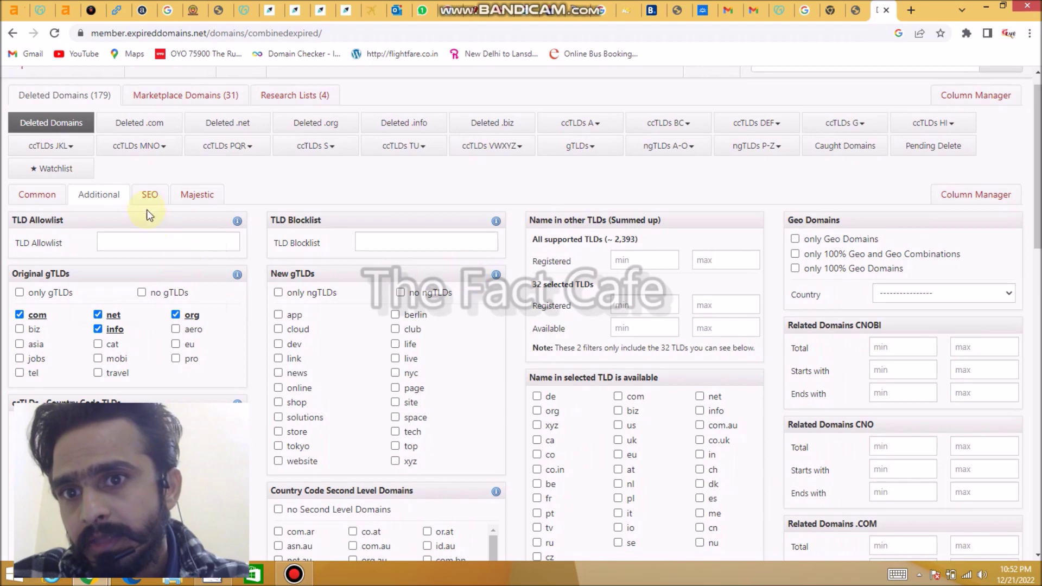
{"action": "left_click", "coordinate": [148, 205]}
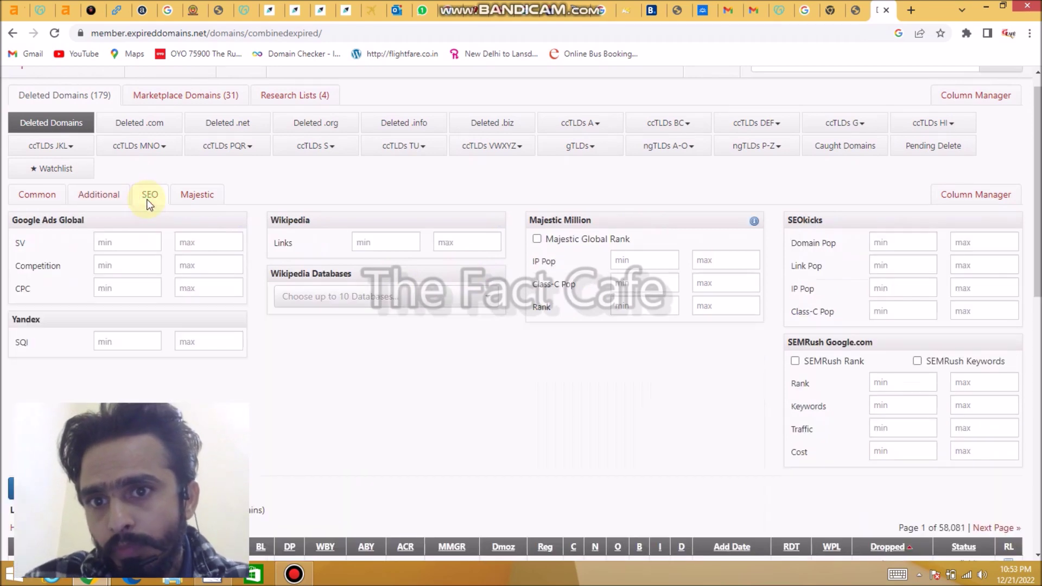
{"action": "left_click", "coordinate": [197, 201]}
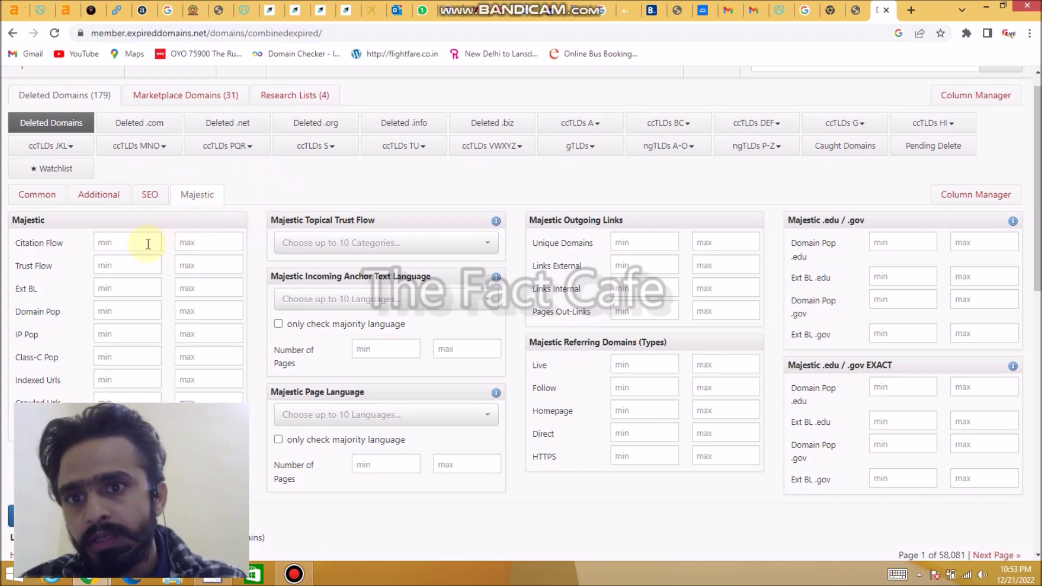
{"action": "left_click", "coordinate": [123, 241]}
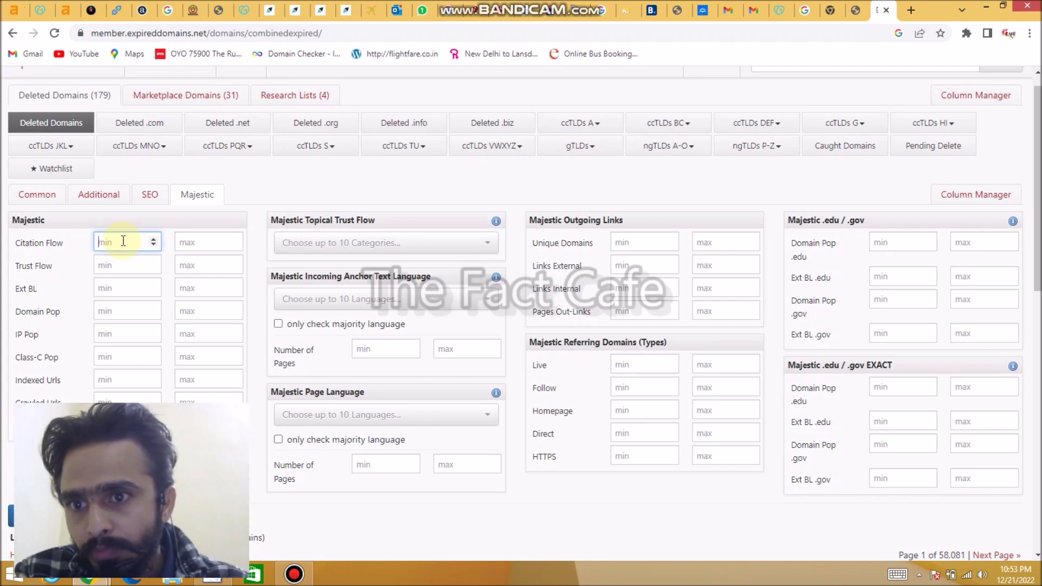
{"action": "left_click", "coordinate": [112, 268]}
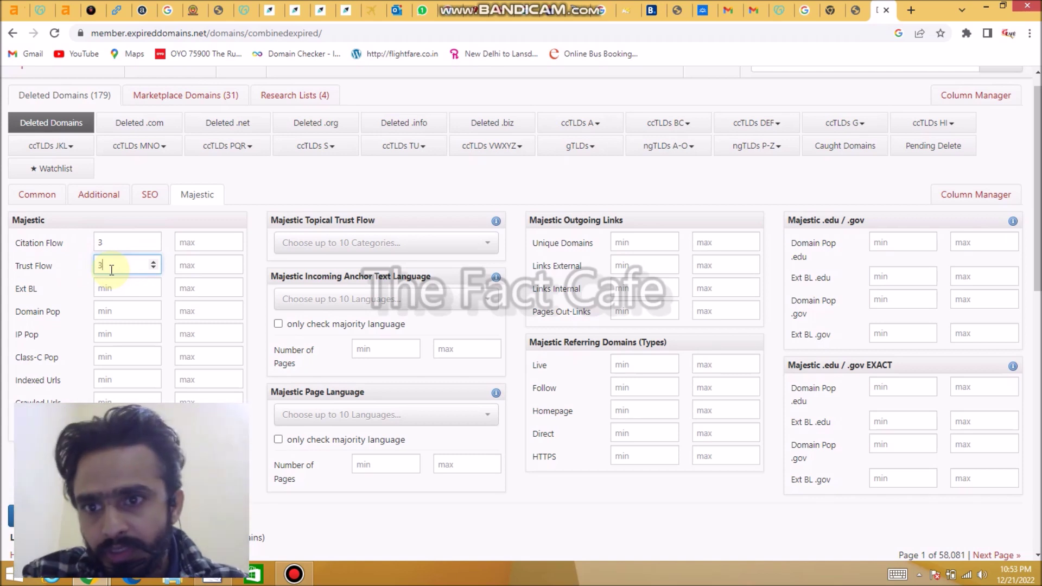
{"action": "left_click", "coordinate": [104, 312]}
{"action": "type", "text": "1"}
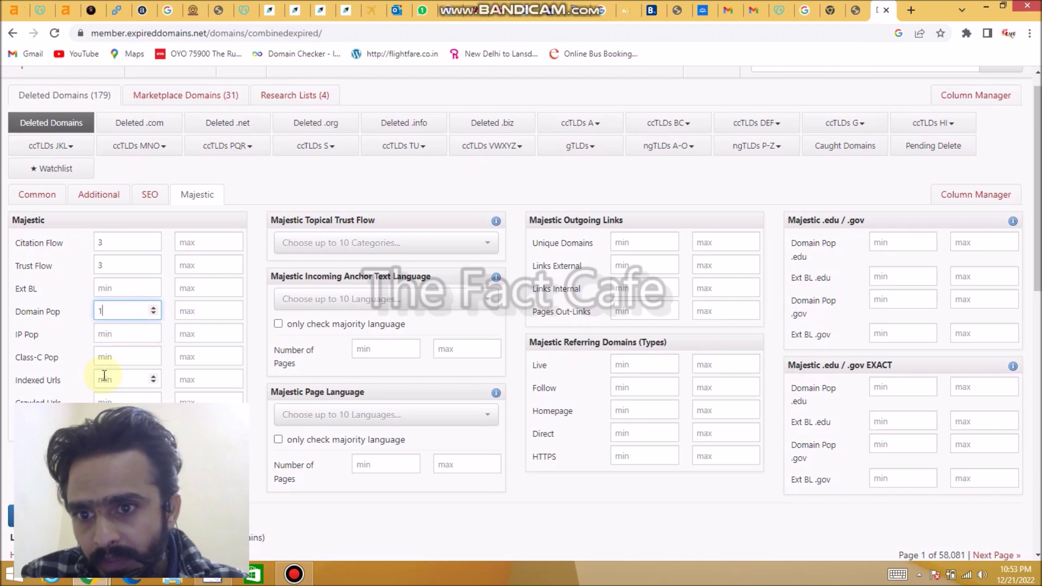
Set the Majestic minimum for Indexed Urls to 1 and for Trust Ratio to 3
{"action": "left_click", "coordinate": [116, 379]}
{"action": "type", "text": "1"}
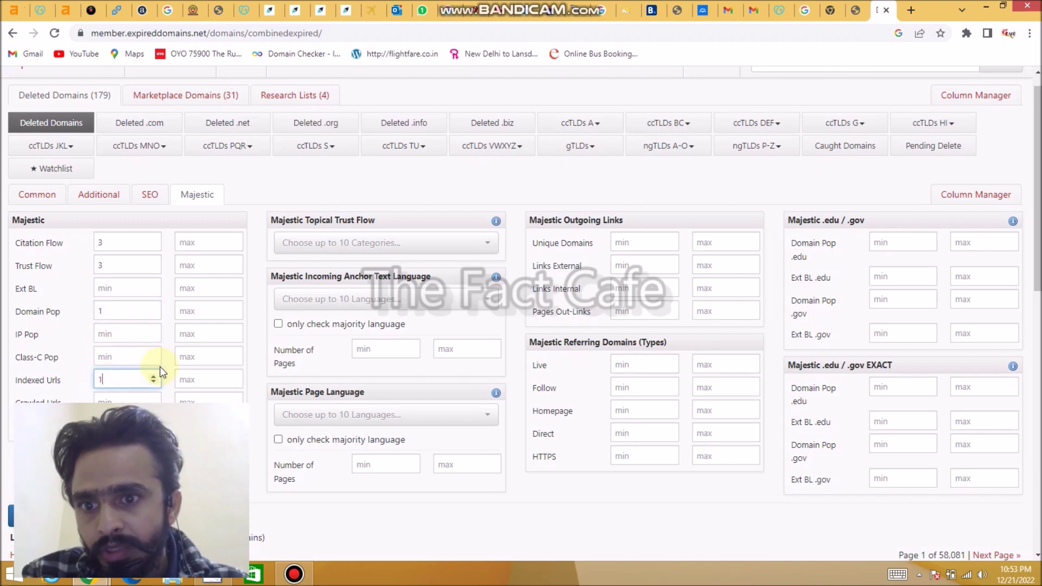
{"action": "scroll", "coordinate": [159, 368], "scroll_direction": "down", "scroll_amount": 1}
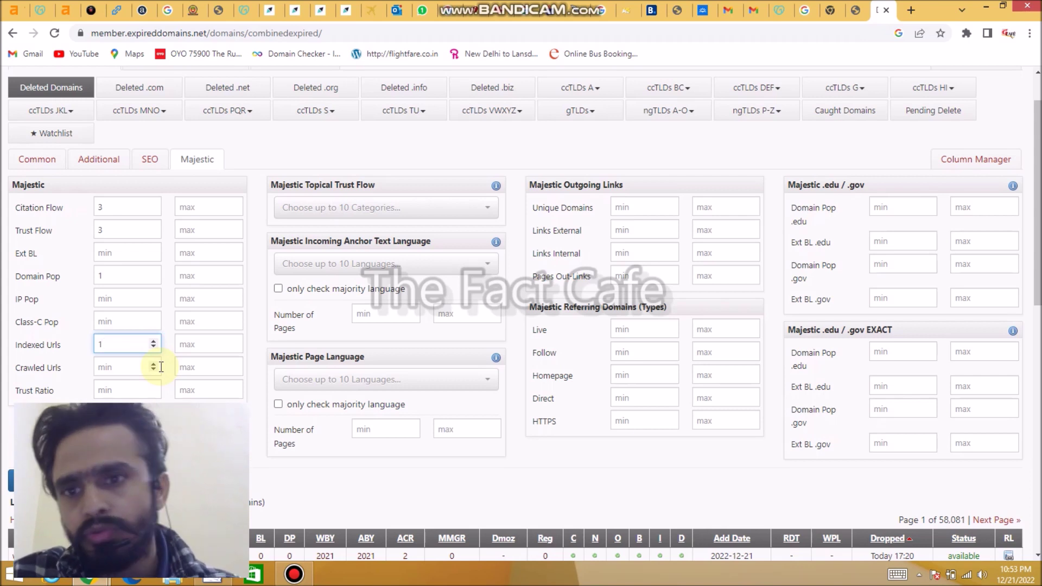
{"action": "left_click", "coordinate": [99, 394]}
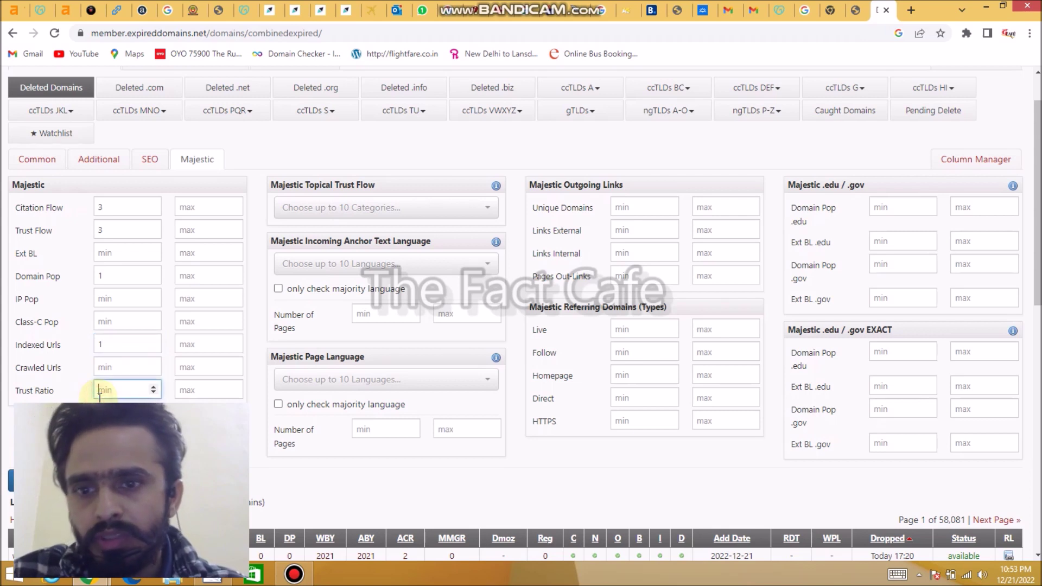
{"action": "type", "text": "3"}
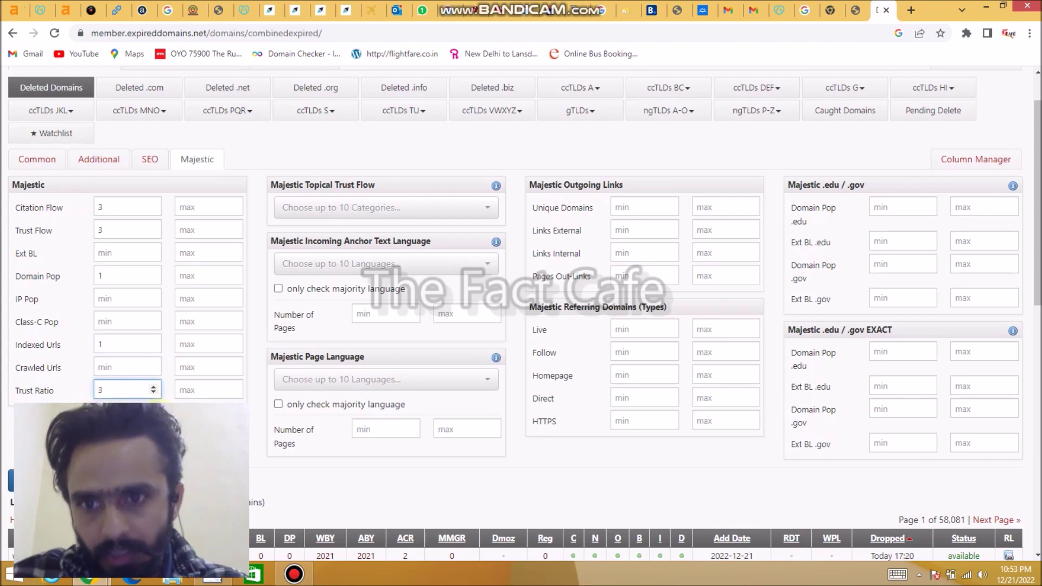
{"action": "left_click", "coordinate": [107, 354]}
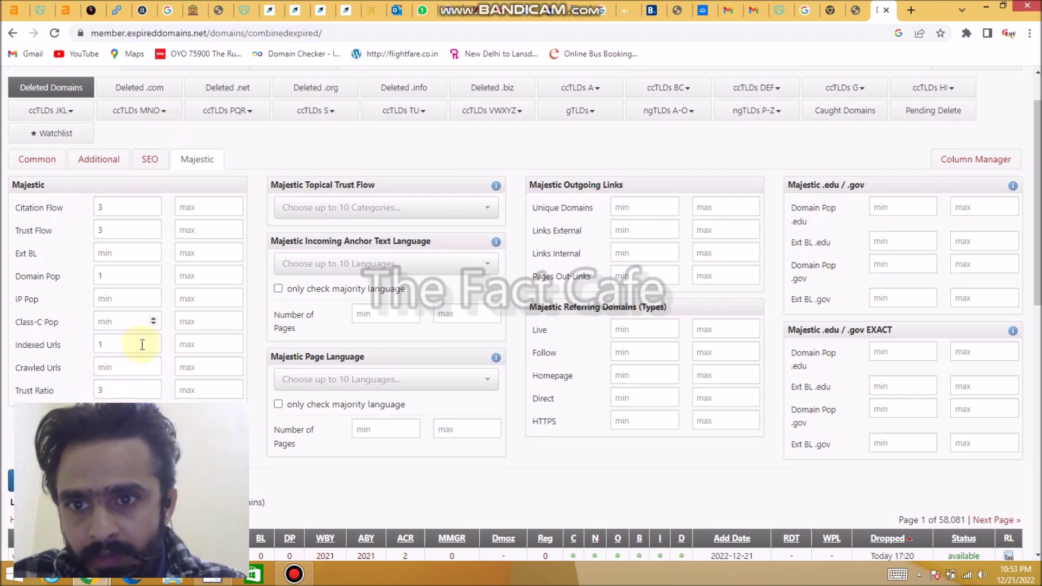
{"action": "left_click", "coordinate": [152, 321]}
{"action": "scroll", "coordinate": [144, 365], "scroll_direction": "up", "scroll_amount": 2}
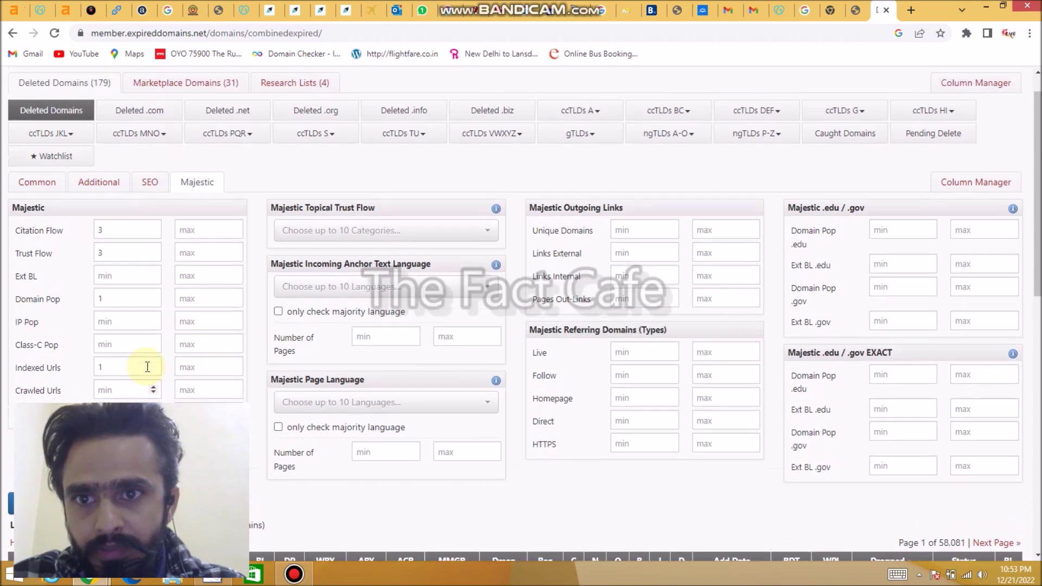
Check the unfiltered domain count and the Majestic values, and apply the filters to the deleted domains list
{"action": "scroll", "coordinate": [144, 365], "scroll_direction": "down", "scroll_amount": 9}
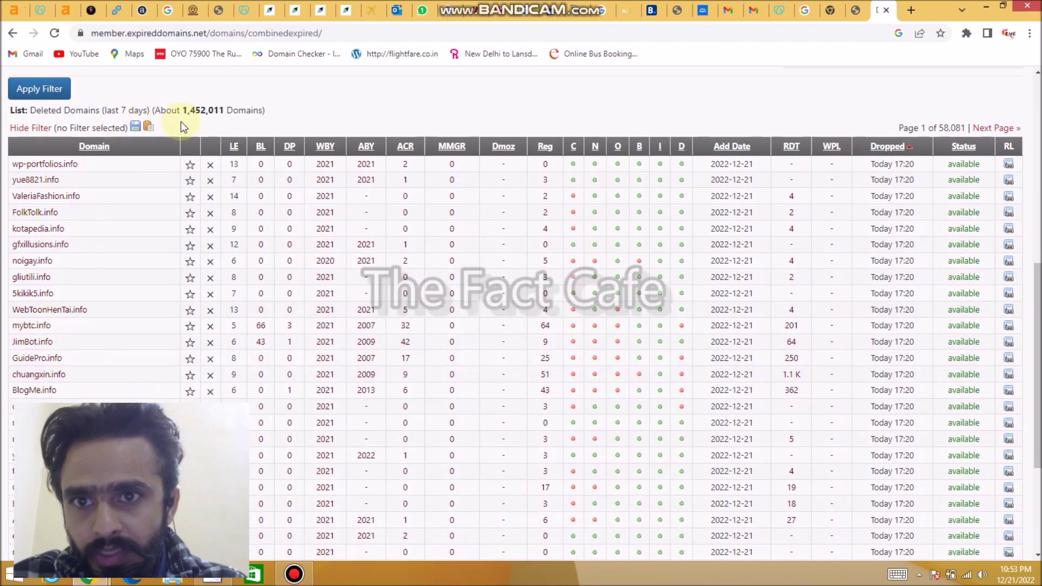
{"action": "left_click_drag", "start_coordinate": [183, 110], "coordinate": [206, 111]}
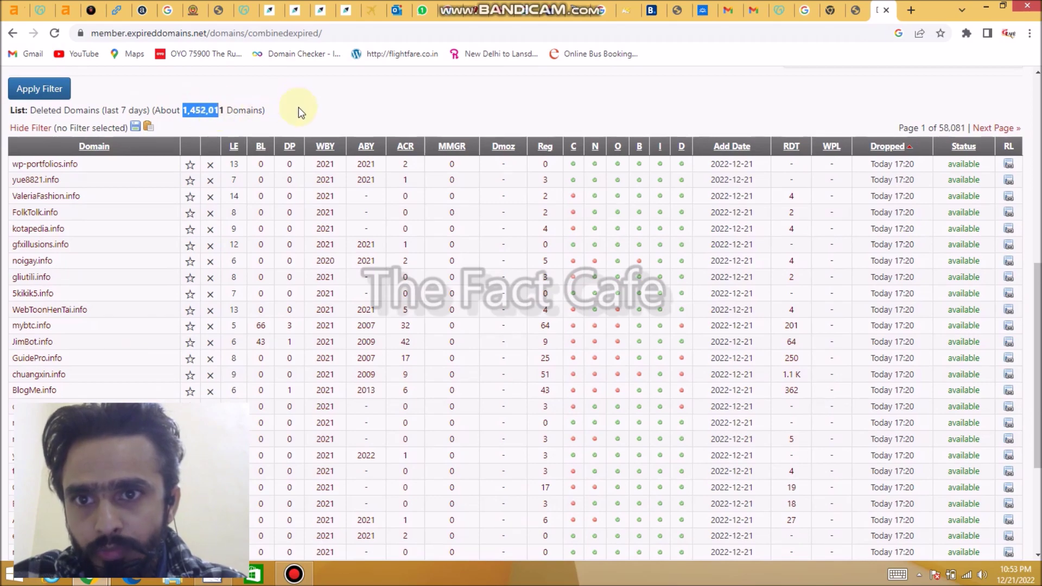
{"action": "scroll", "coordinate": [299, 106], "scroll_direction": "up", "scroll_amount": 8}
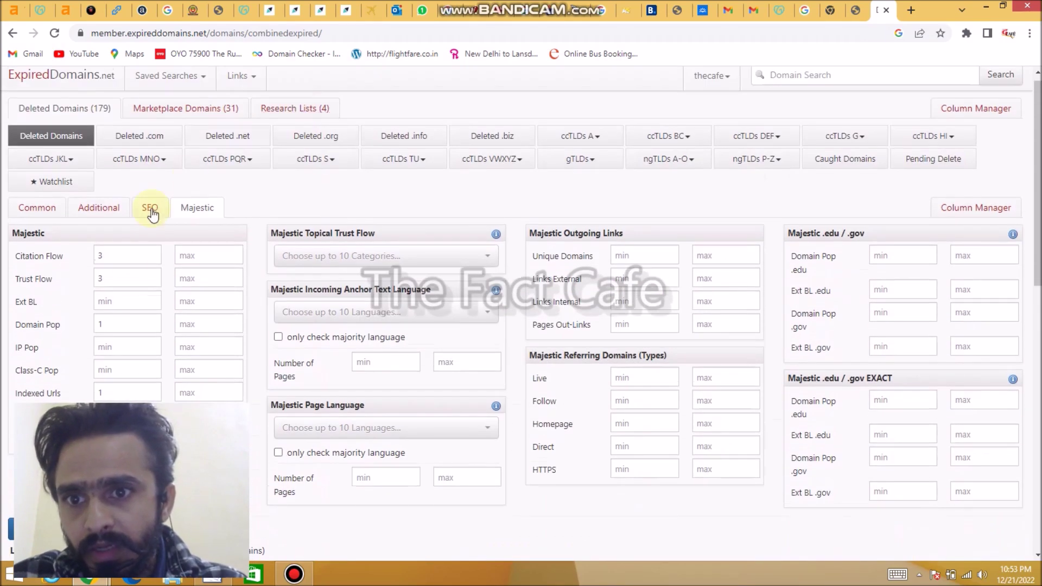
{"action": "scroll", "coordinate": [128, 254], "scroll_direction": "down", "scroll_amount": 2}
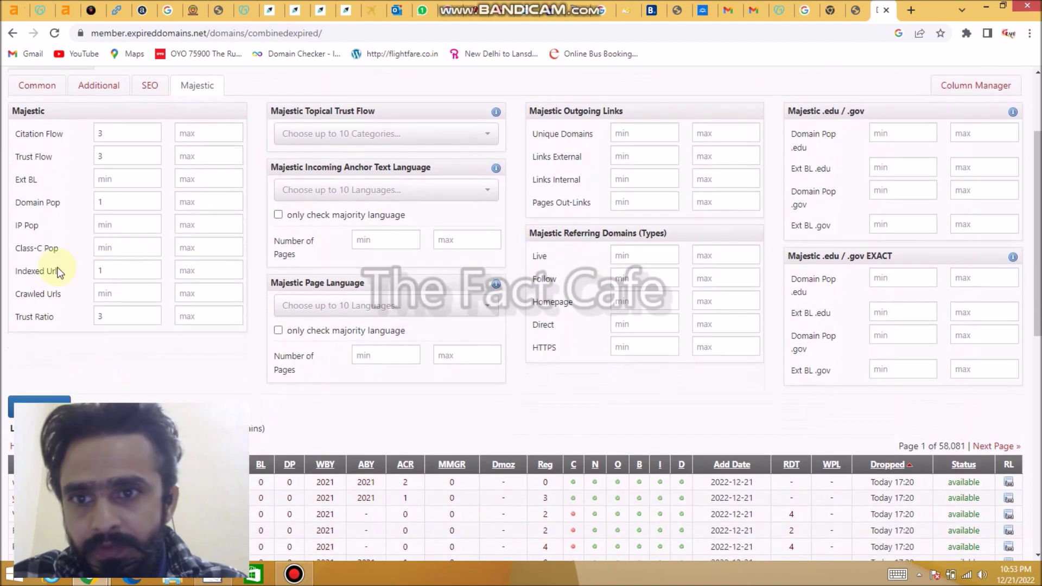
{"action": "scroll", "coordinate": [465, 217], "scroll_direction": "up", "scroll_amount": 1}
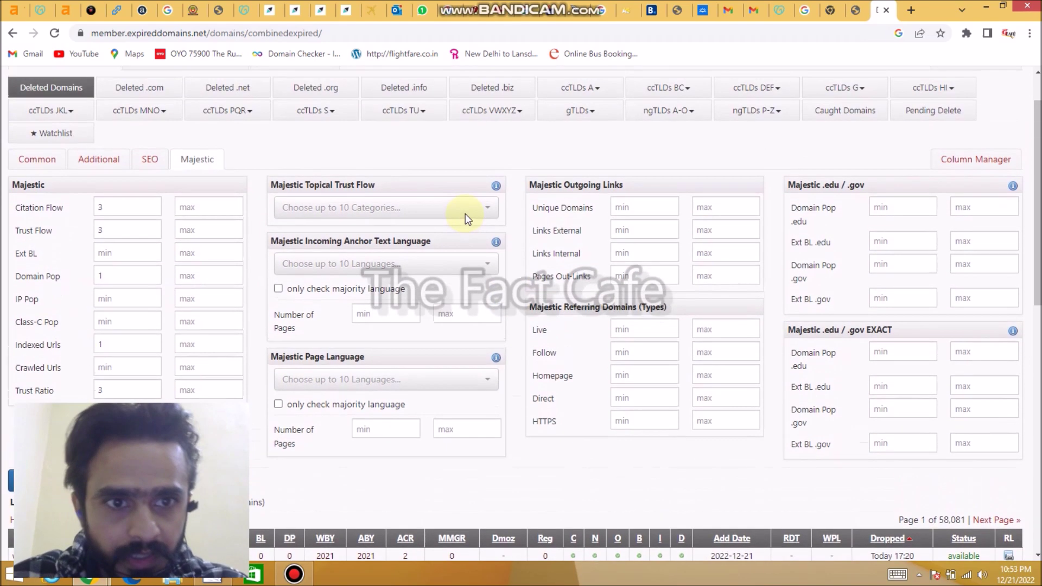
{"action": "scroll", "coordinate": [465, 217], "scroll_direction": "down", "scroll_amount": 1}
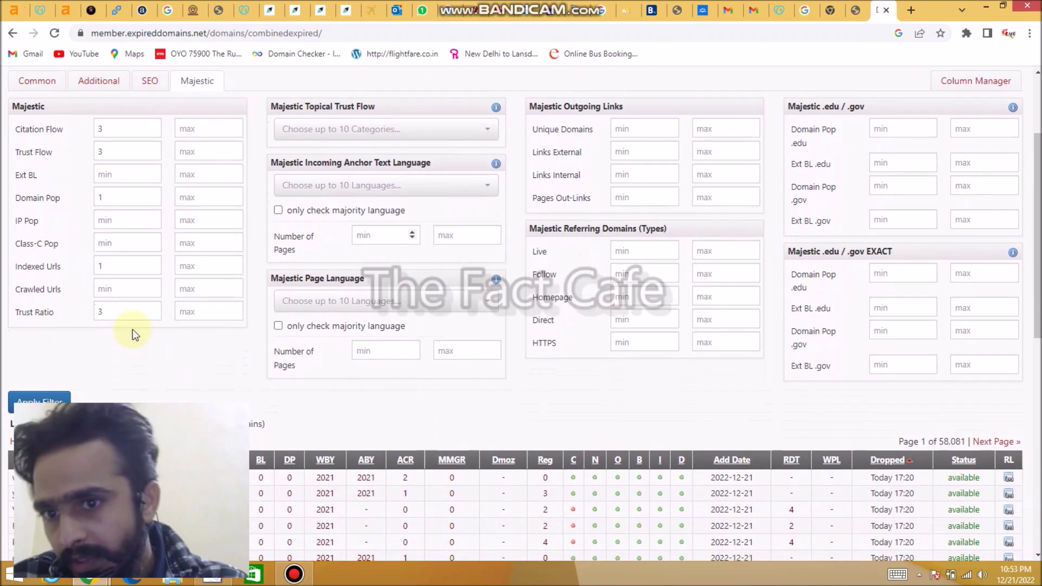
{"action": "left_click", "coordinate": [32, 400]}
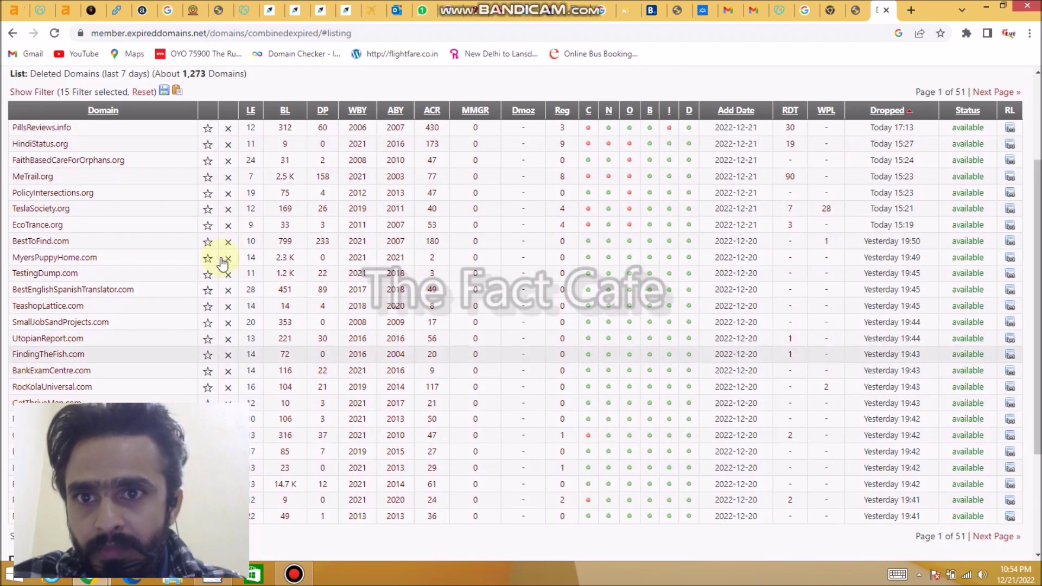
Check the filtered domain count and view the backlink checker options for MeTrail.org
{"action": "scroll", "coordinate": [222, 262], "scroll_direction": "up", "scroll_amount": 3}
{"action": "left_click_drag", "start_coordinate": [181, 215], "coordinate": [208, 216]}
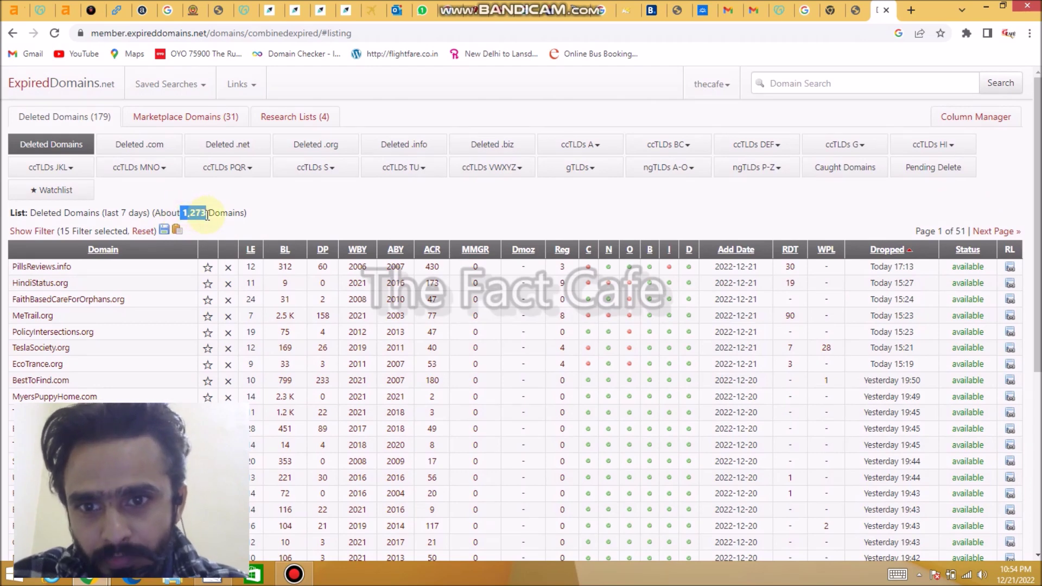
{"action": "left_click", "coordinate": [281, 210]}
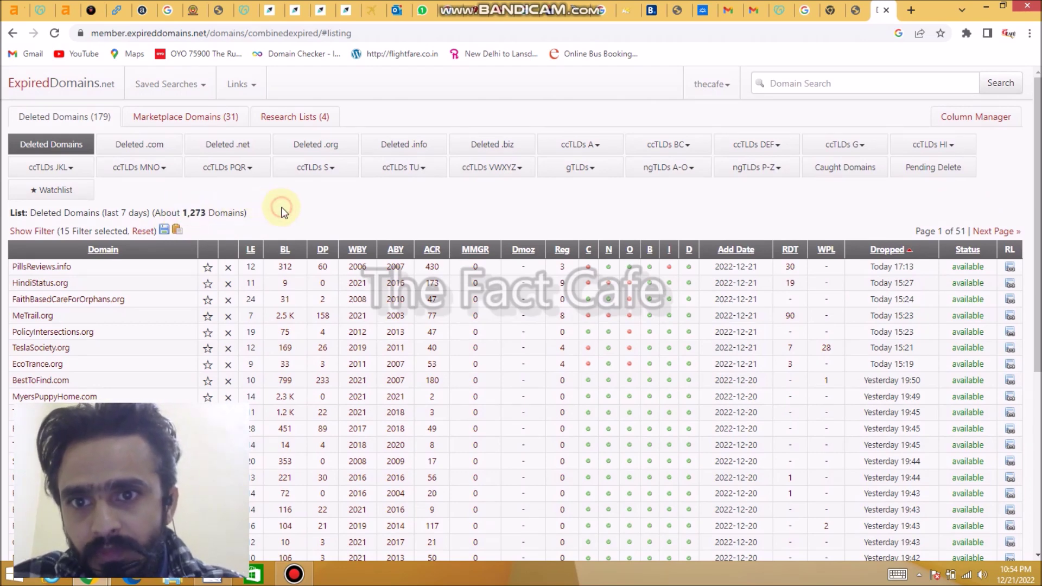
{"action": "scroll", "coordinate": [282, 214], "scroll_direction": "down", "scroll_amount": 1}
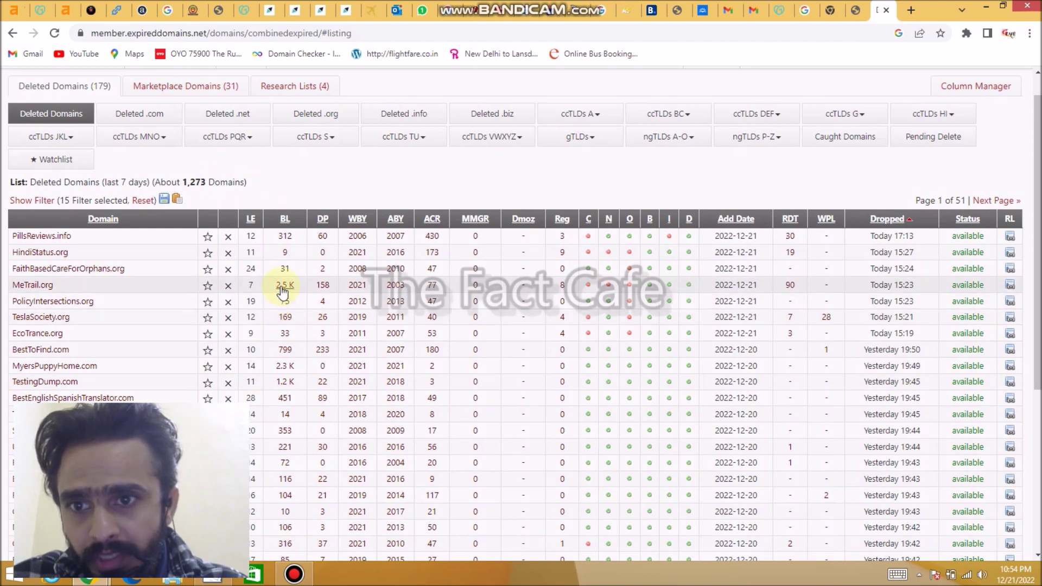
{"action": "mouse_move", "coordinate": [284, 291]}
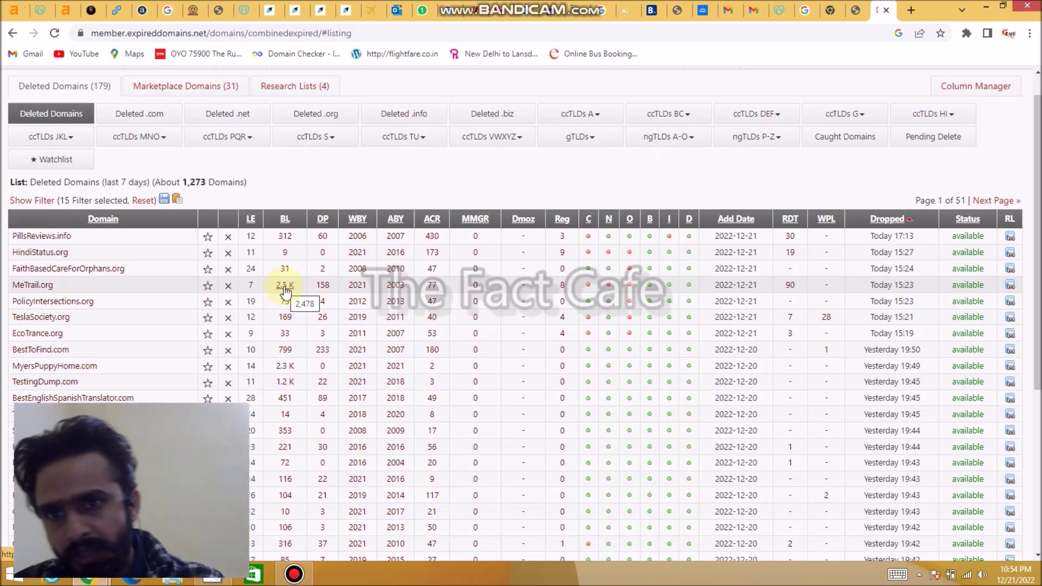
{"action": "left_click", "coordinate": [285, 288]}
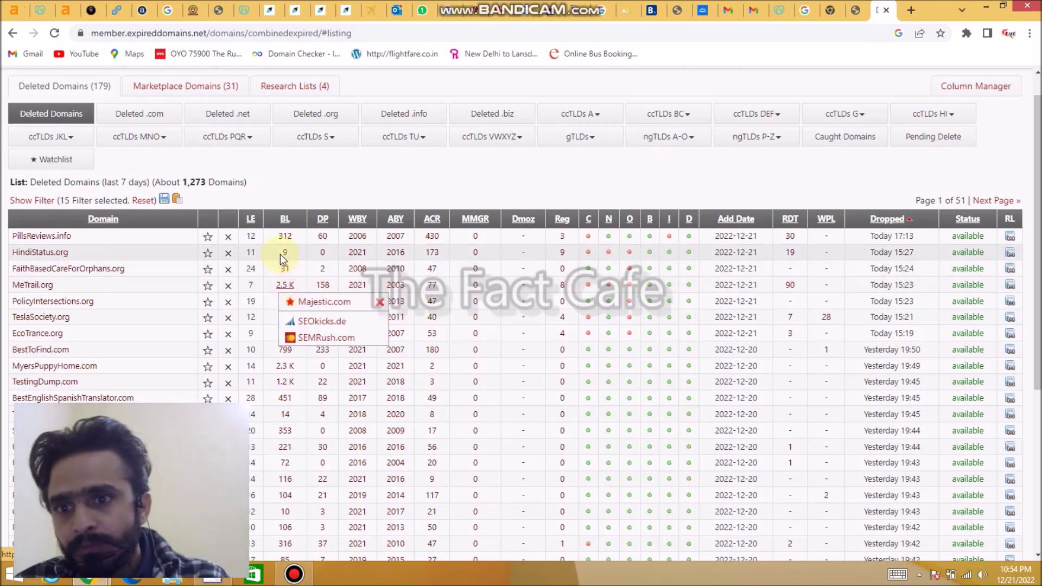
{"action": "left_click", "coordinate": [360, 184]}
Sort the filtered domains by length from shortest to longest and look through the sorted list
{"action": "scroll", "coordinate": [328, 178], "scroll_direction": "down", "scroll_amount": 3}
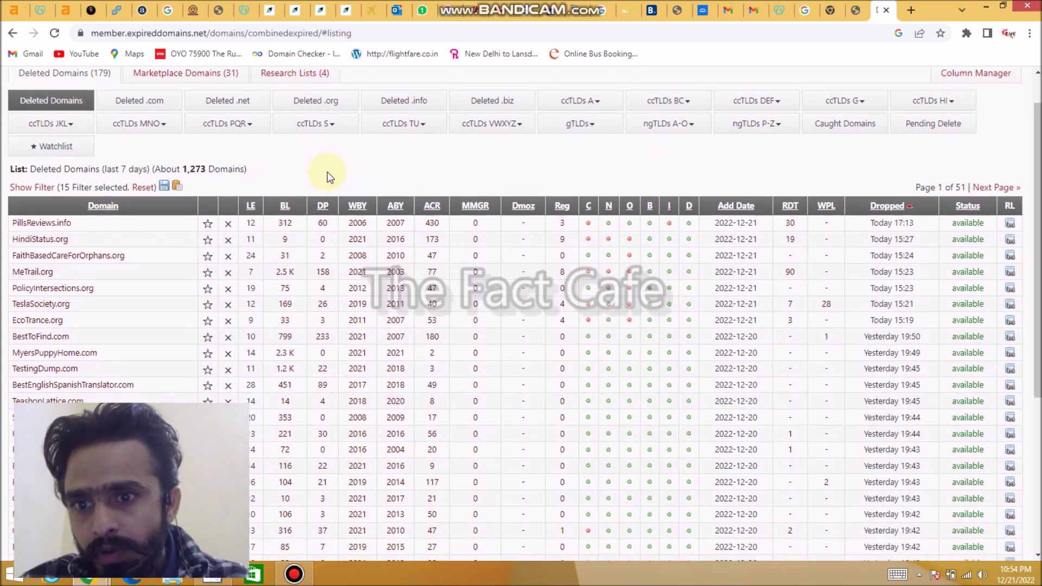
{"action": "scroll", "coordinate": [327, 178], "scroll_direction": "up", "scroll_amount": 4}
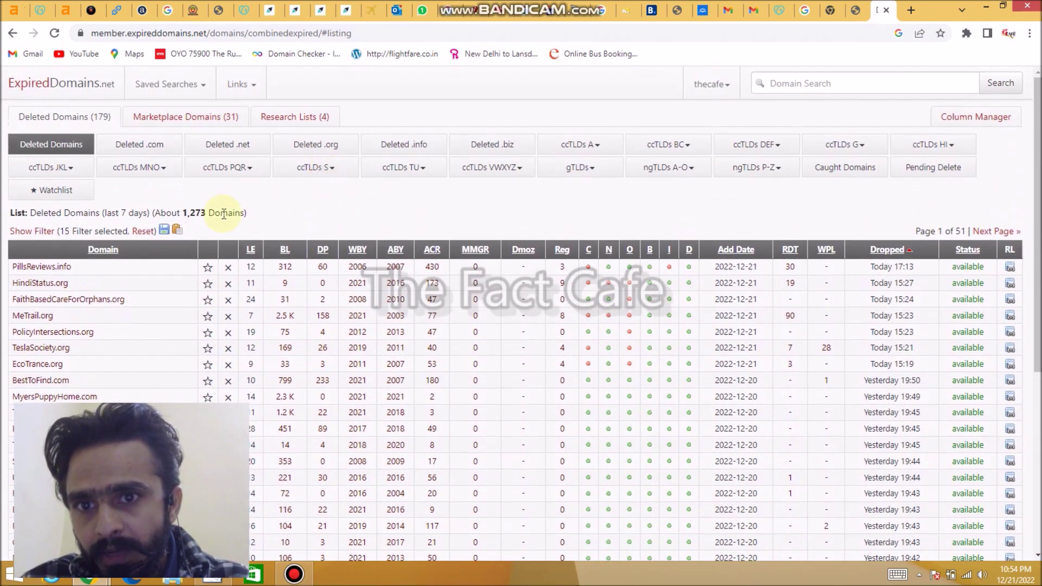
{"action": "scroll", "coordinate": [220, 242], "scroll_direction": "down", "scroll_amount": 2}
{"action": "scroll", "coordinate": [262, 157], "scroll_direction": "up", "scroll_amount": 1}
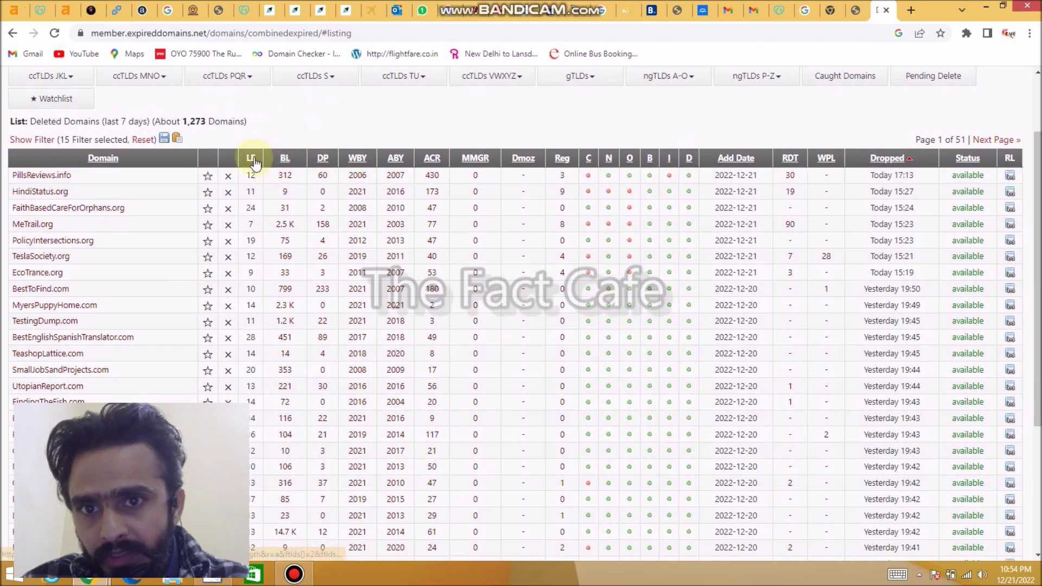
{"action": "left_click", "coordinate": [254, 158]}
{"action": "scroll", "coordinate": [293, 168], "scroll_direction": "down", "scroll_amount": 3}
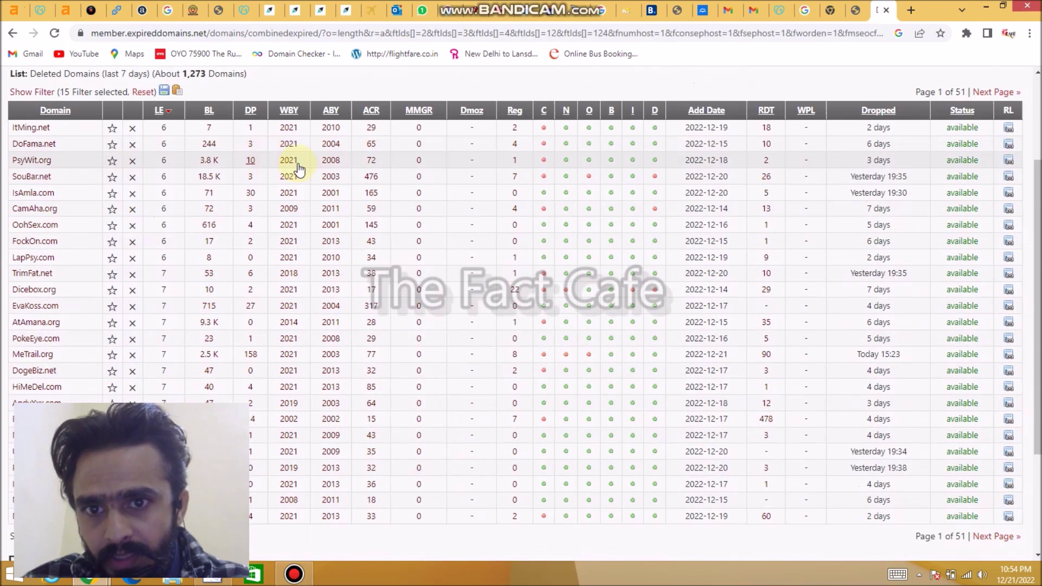
{"action": "scroll", "coordinate": [266, 206], "scroll_direction": "up", "scroll_amount": 3}
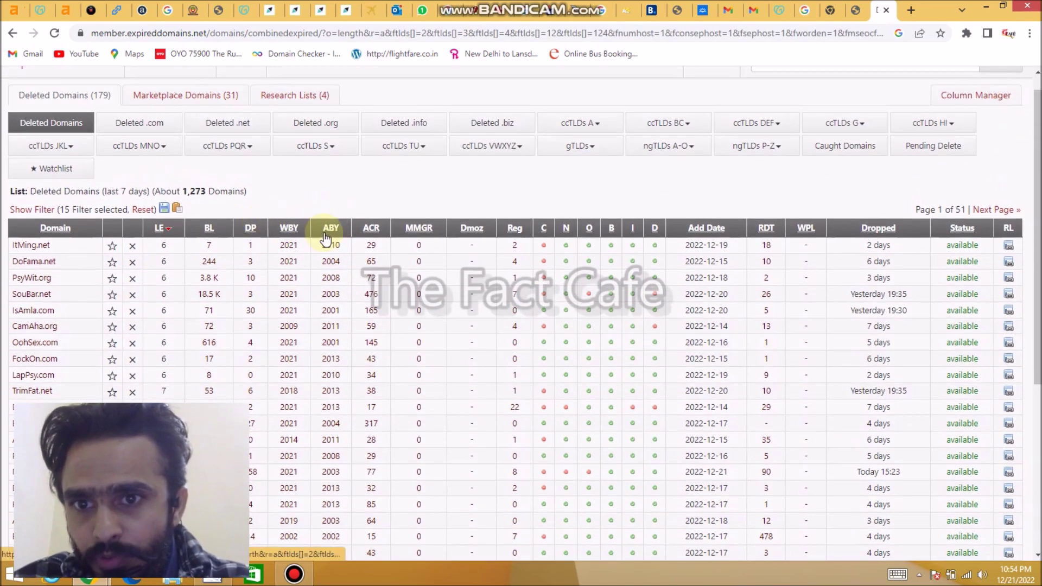
{"action": "scroll", "coordinate": [326, 238], "scroll_direction": "down", "scroll_amount": 1}
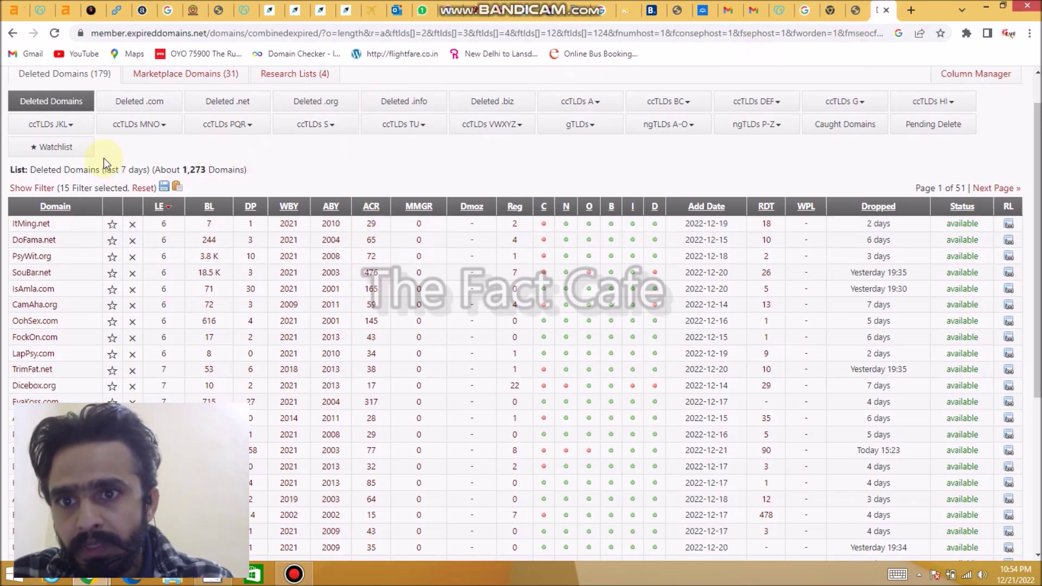
Copy the domain name DoFama.net from the deleted domains list and load google.com in a new browser tab
{"action": "left_click_drag", "start_coordinate": [65, 223], "coordinate": [21, 239]}
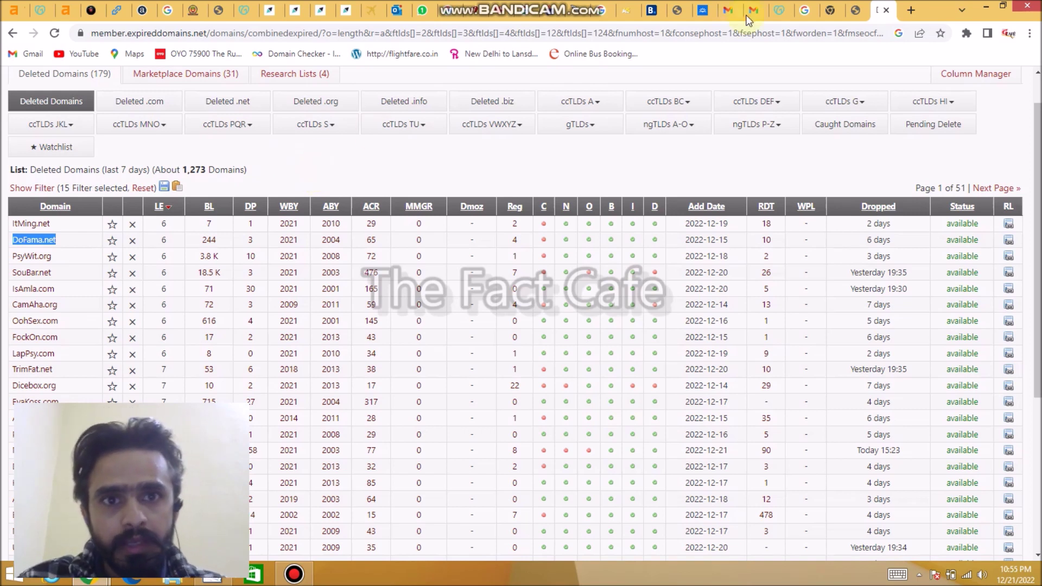
{"action": "left_click", "coordinate": [909, 11]}
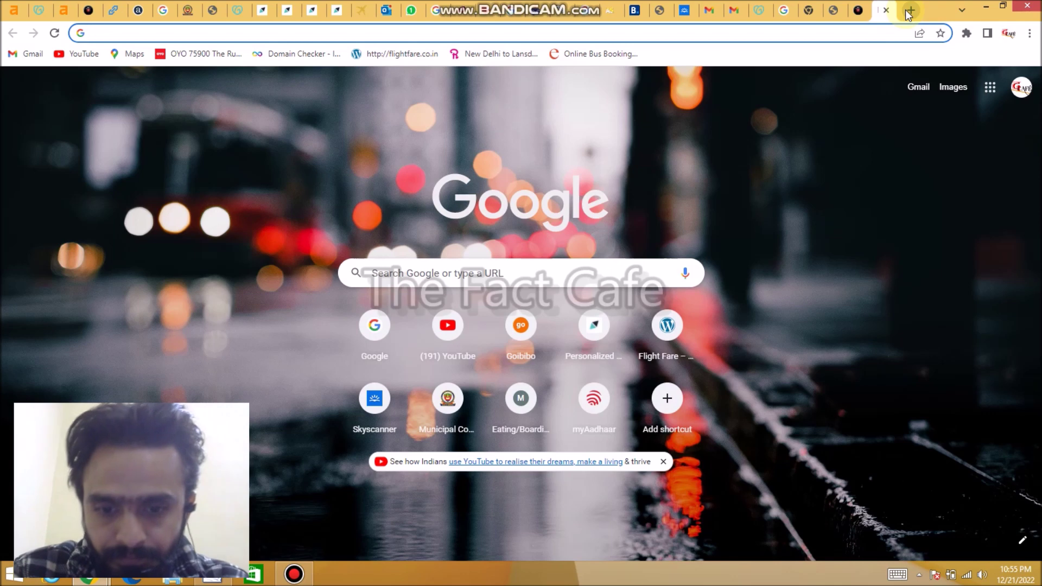
{"action": "type", "text": "google.com"}
{"action": "key", "text": "Return"}
Search Google for "website seo checker da pa" and go to the DA PA Checker MOZ result on websiteseochecker.com
{"action": "type", "text": "pa"}
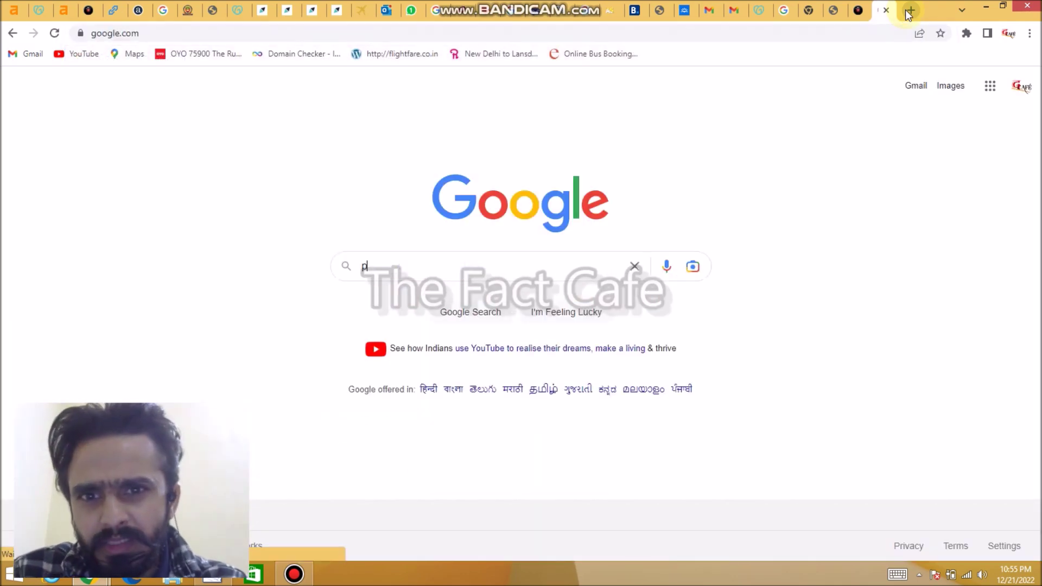
{"action": "key", "text": "BackSpace"}
{"action": "key", "text": "BackSpace"}
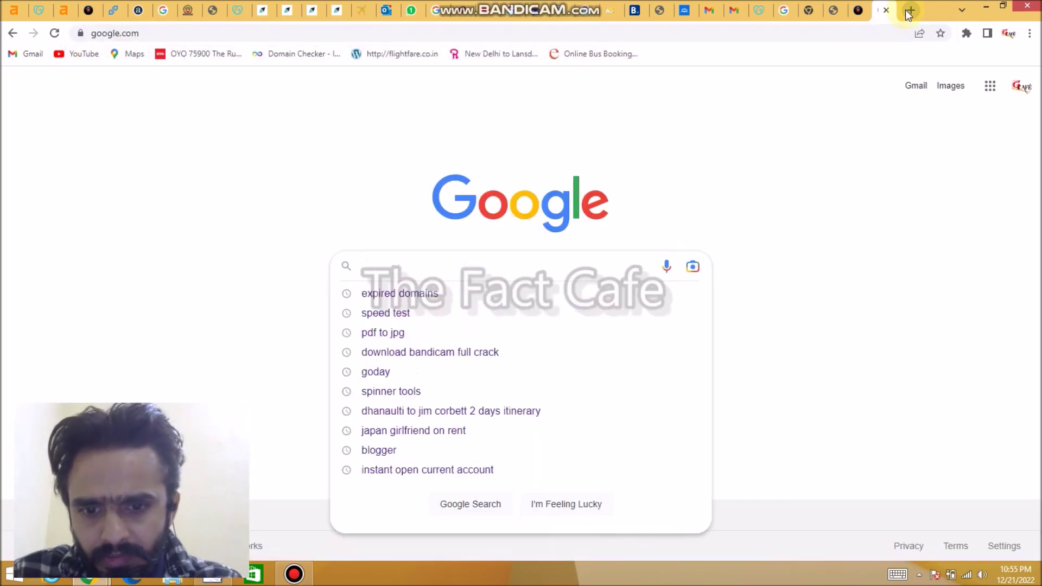
{"action": "type", "text": "web"}
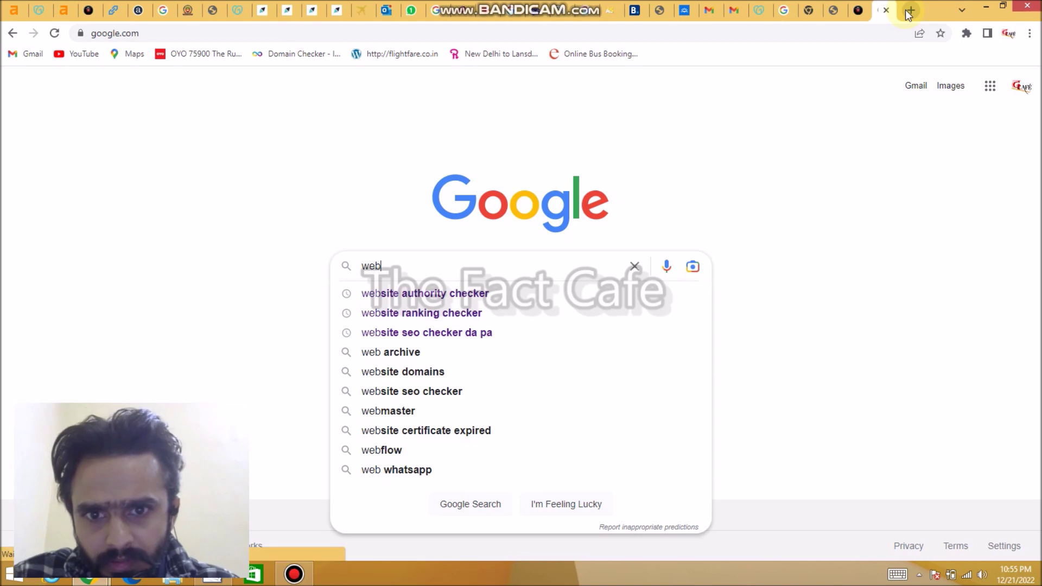
{"action": "key", "text": "Down"}
{"action": "key", "text": "Down"}
{"action": "key", "text": "Down"}
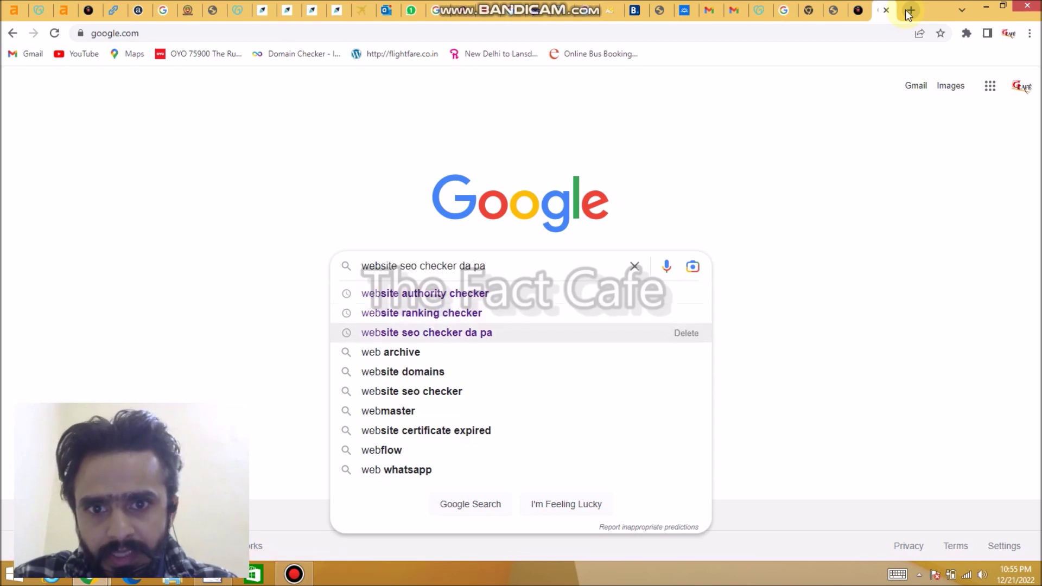
{"action": "key", "text": "Return"}
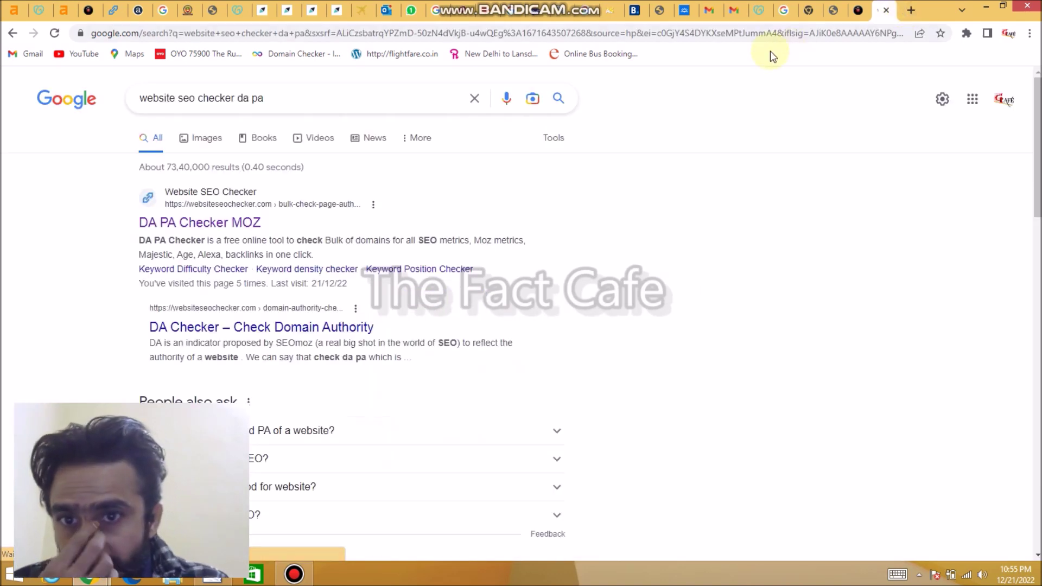
{"action": "left_click", "coordinate": [205, 223]}
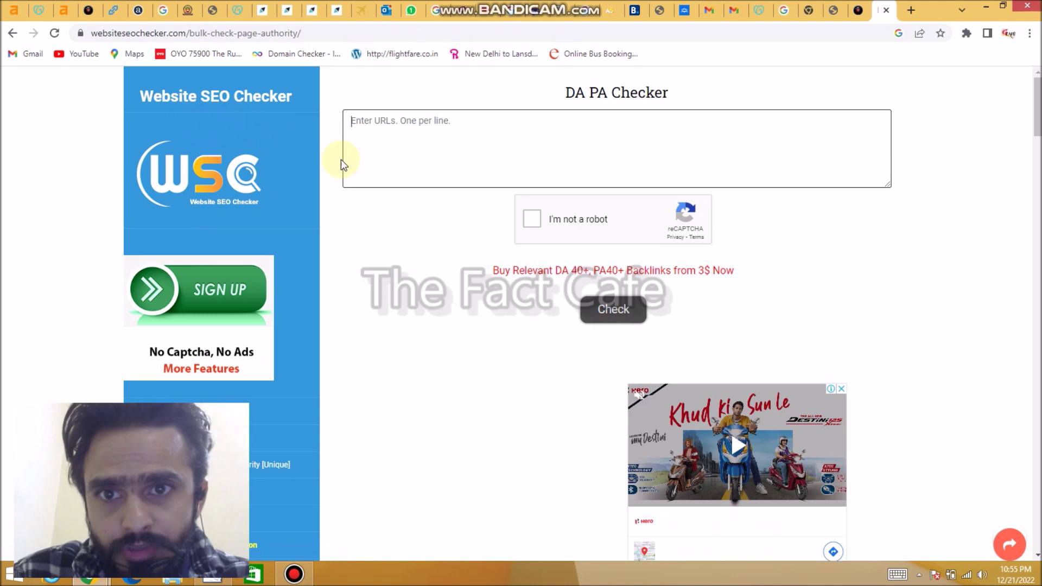
Run the DA PA check for DoFama.net, completing the robot verification, and view its authority metrics
{"action": "left_click", "coordinate": [424, 172]}
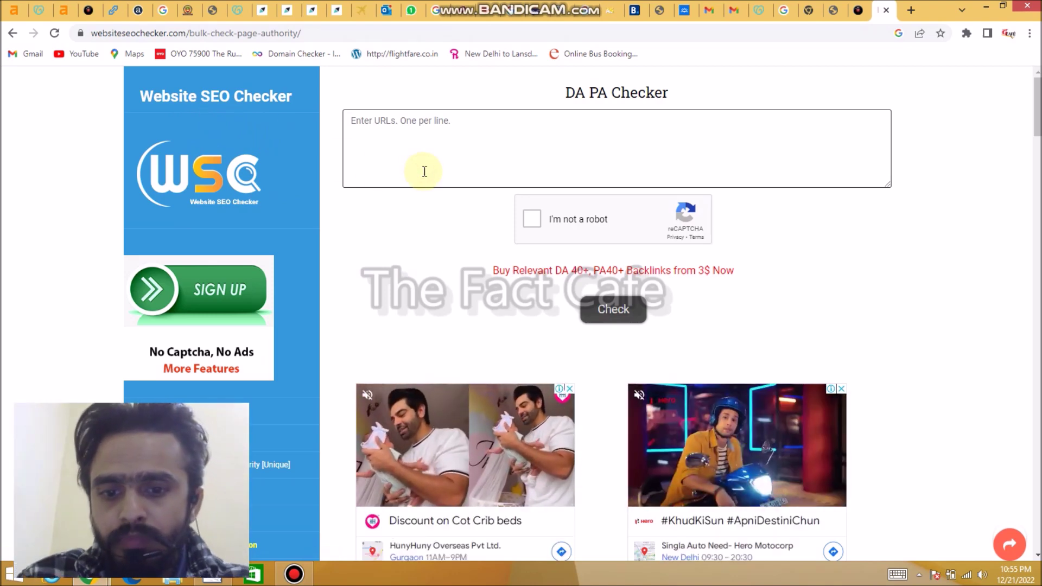
{"action": "type", "text": "DoFama.net"}
{"action": "left_click", "coordinate": [530, 223]}
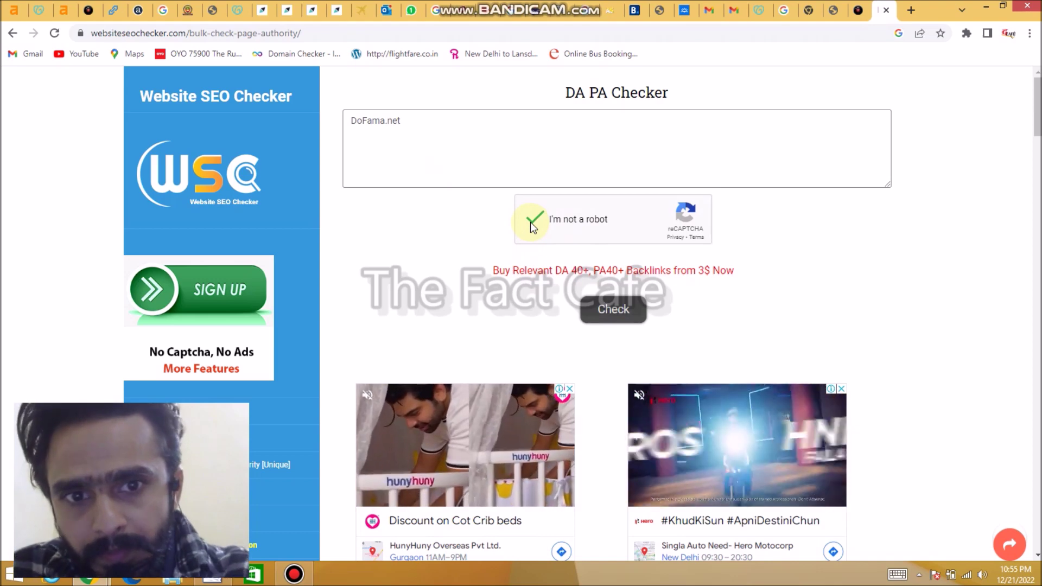
{"action": "left_click", "coordinate": [614, 309]}
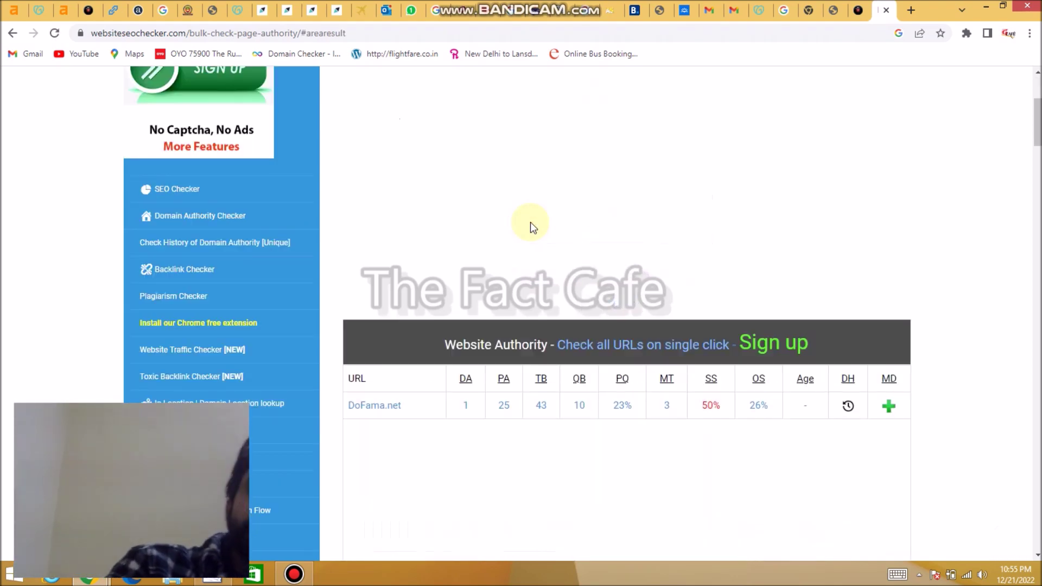
{"action": "scroll", "coordinate": [530, 222], "scroll_direction": "down", "scroll_amount": 2}
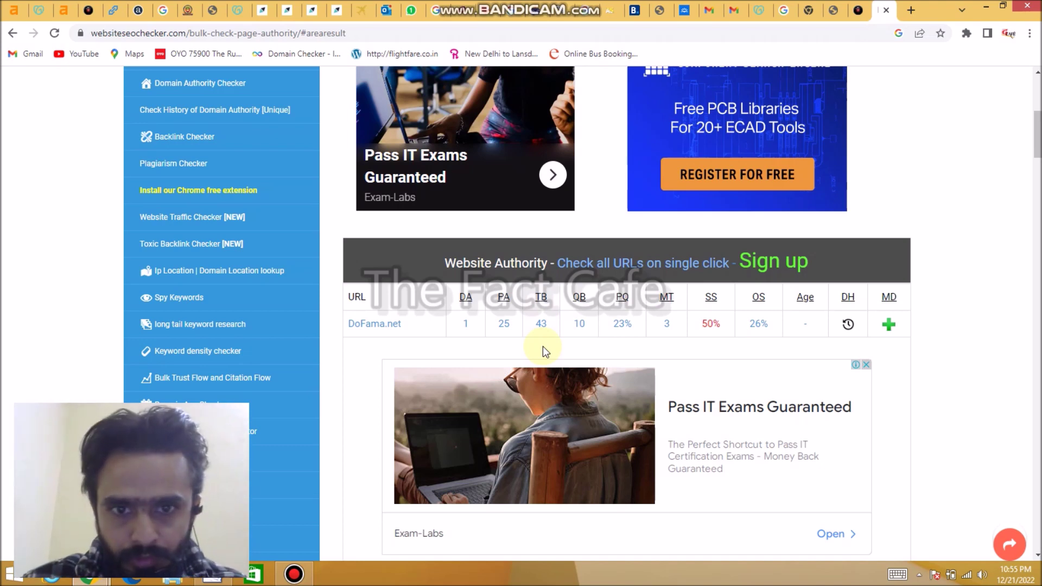
{"action": "scroll", "coordinate": [678, 290], "scroll_direction": "down", "scroll_amount": 1}
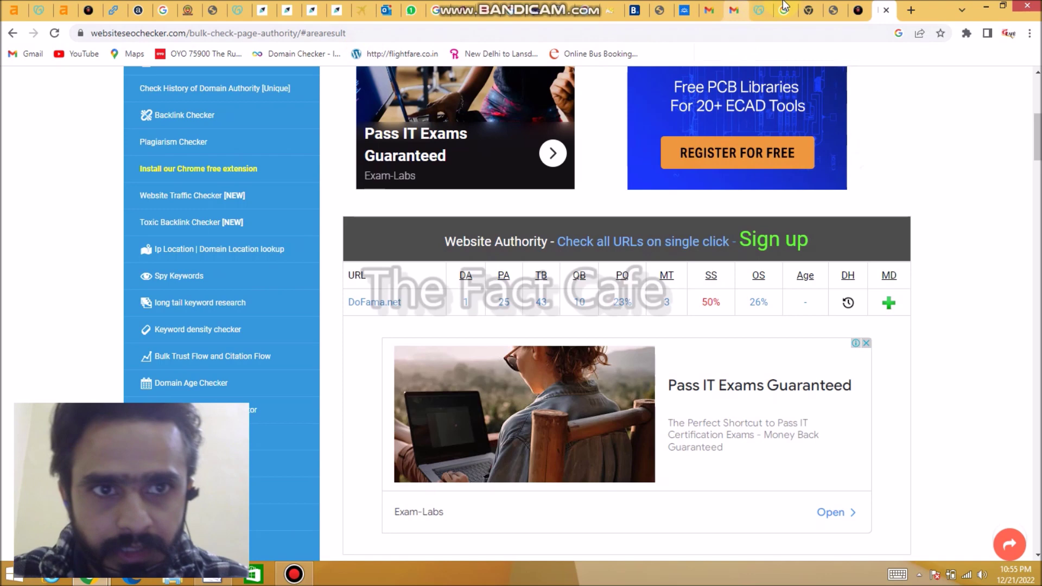
Return to the ExpiredDomains.net deleted domains list, set the Majestic minimum for Trust Flow to 4 and apply the filter
{"action": "left_click", "coordinate": [863, 8]}
{"action": "left_click", "coordinate": [308, 165]}
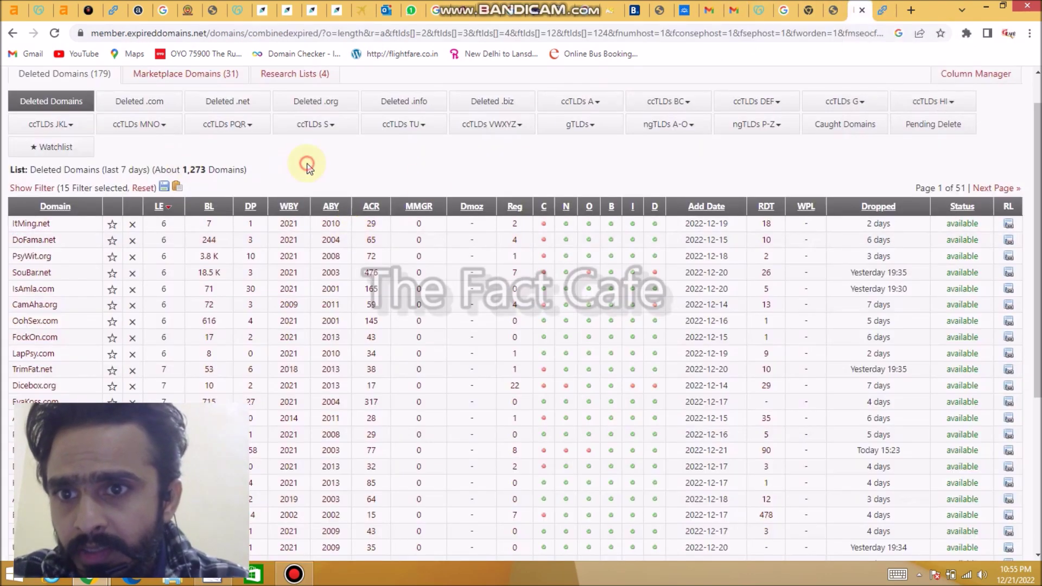
{"action": "scroll", "coordinate": [308, 166], "scroll_direction": "up", "scroll_amount": 2}
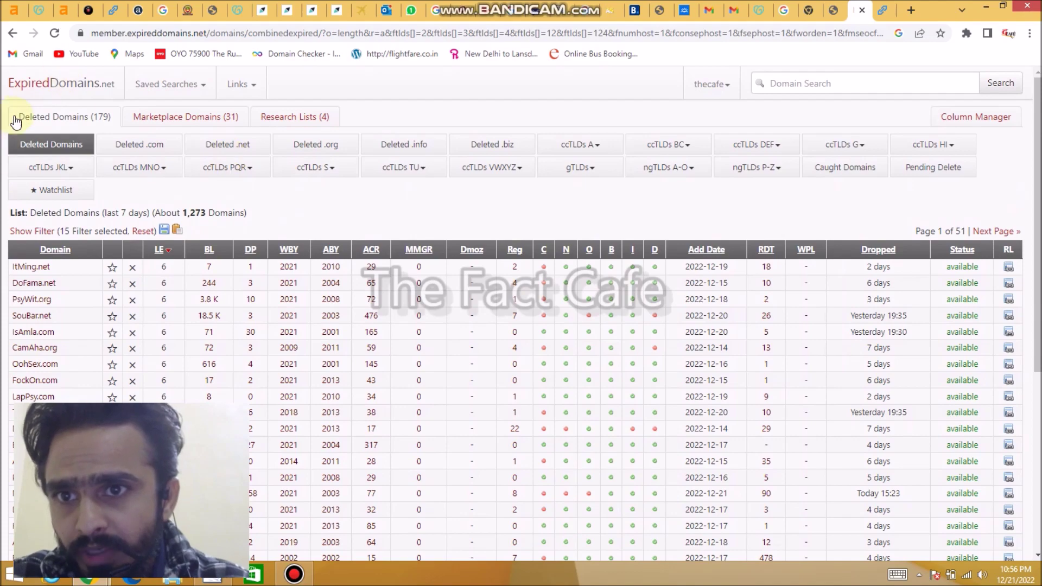
{"action": "left_click", "coordinate": [25, 233]}
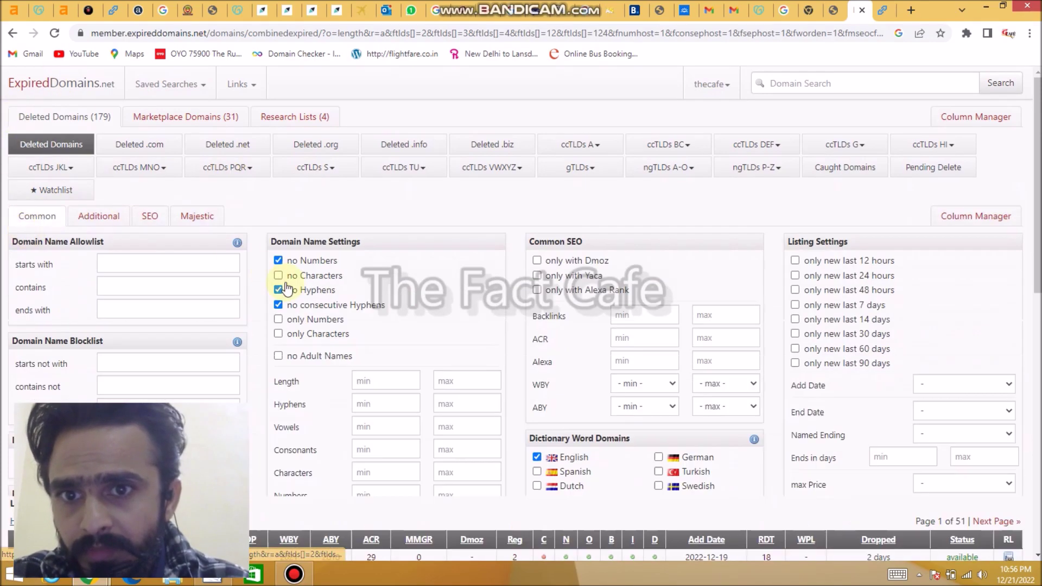
{"action": "scroll", "coordinate": [290, 289], "scroll_direction": "down", "scroll_amount": 5}
{"action": "scroll", "coordinate": [289, 285], "scroll_direction": "up", "scroll_amount": 4}
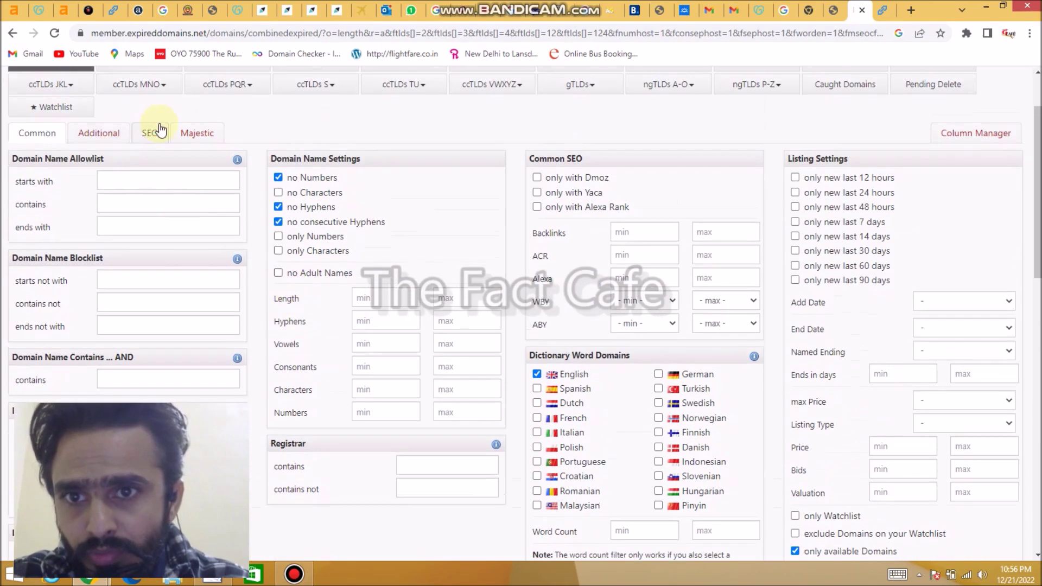
{"action": "left_click", "coordinate": [196, 133]}
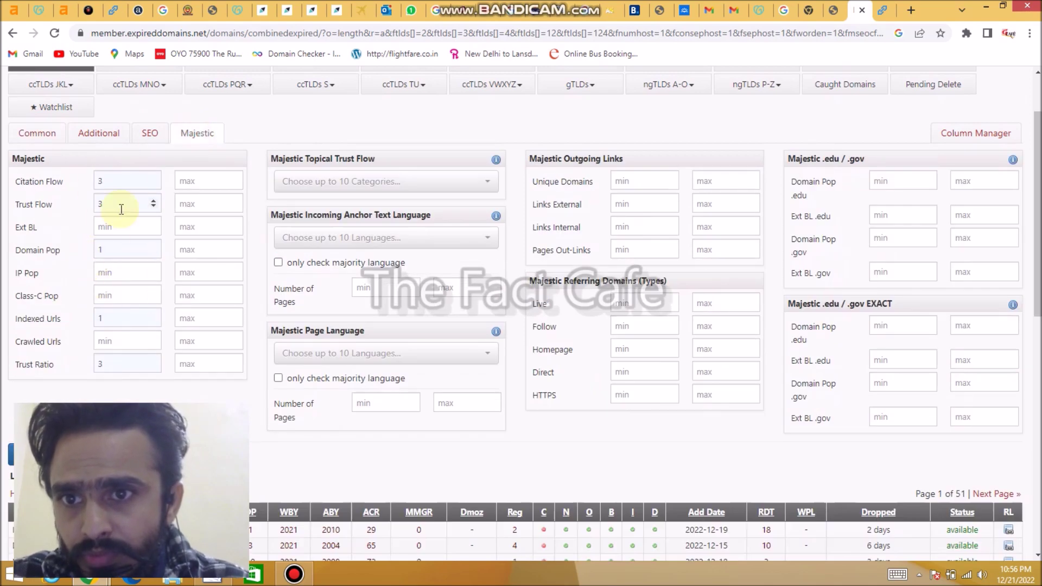
{"action": "key", "text": "BackSpace"}
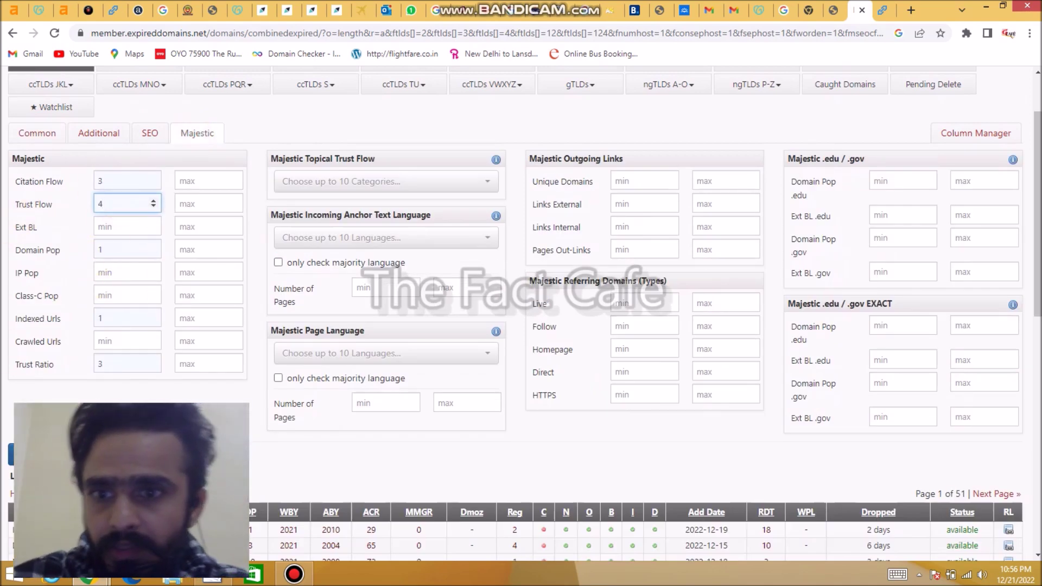
{"action": "type", "text": "4"}
{"action": "key", "text": "Return"}
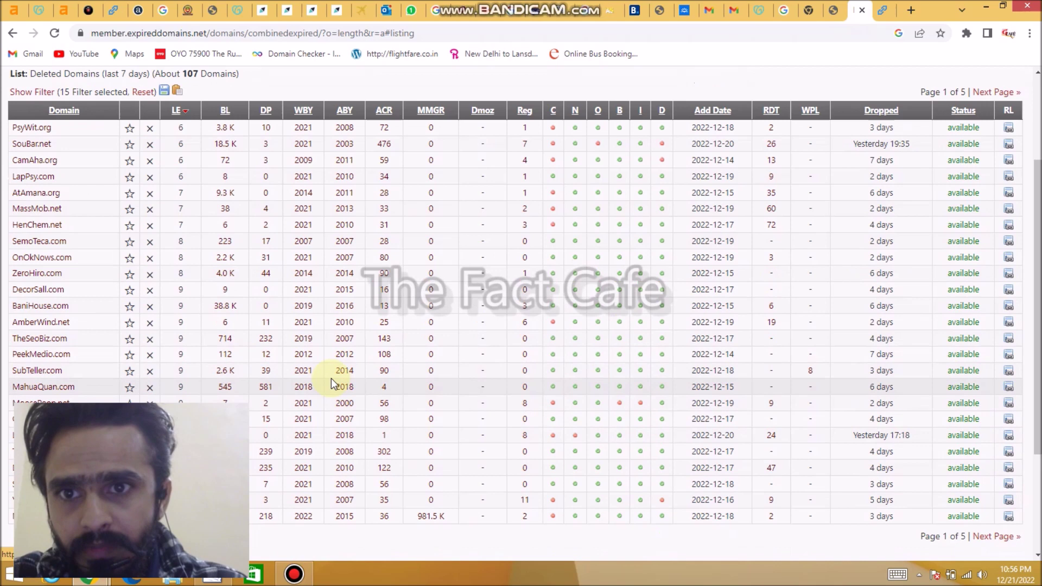
{"action": "scroll", "coordinate": [309, 344], "scroll_direction": "up", "scroll_amount": 1}
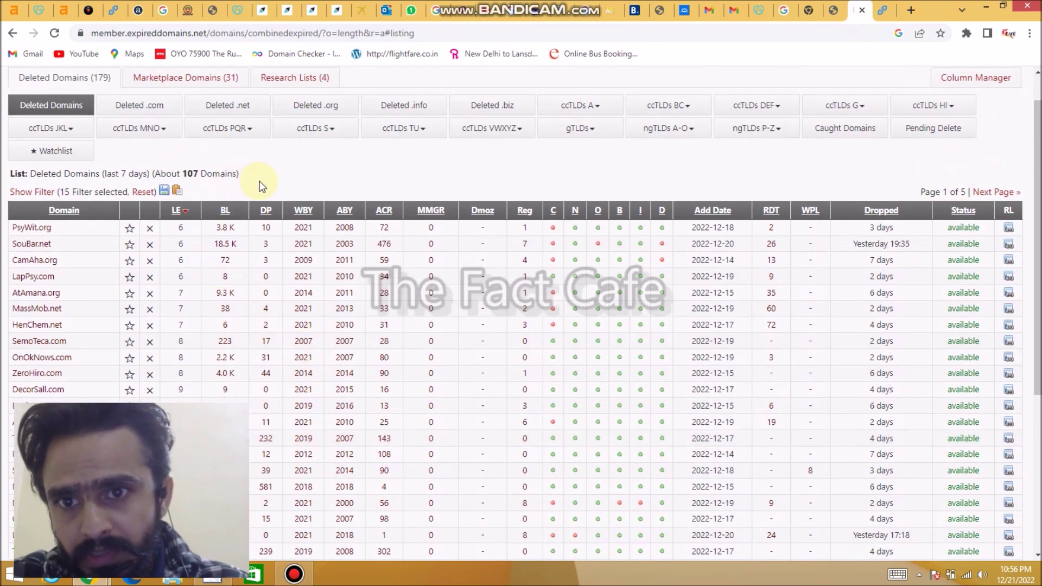
Copy PsyWit.org from the filtered list, run it through the DA PA Checker in place of DoFama.net and view its metrics
{"action": "left_click_drag", "start_coordinate": [77, 233], "coordinate": [21, 227]}
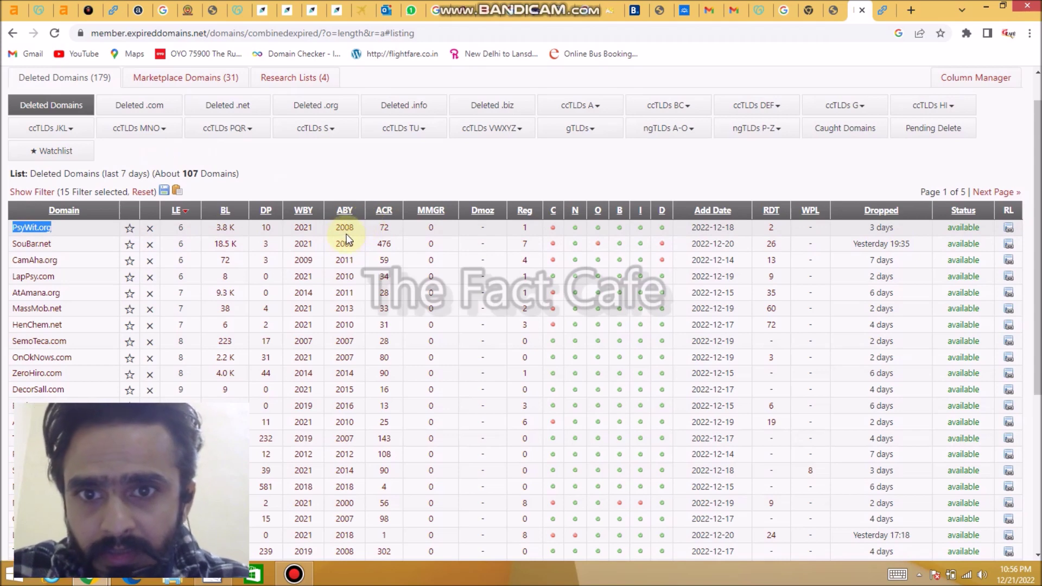
{"action": "left_click", "coordinate": [887, 4]}
{"action": "scroll", "coordinate": [574, 187], "scroll_direction": "up", "scroll_amount": 7}
{"action": "left_click", "coordinate": [505, 158]}
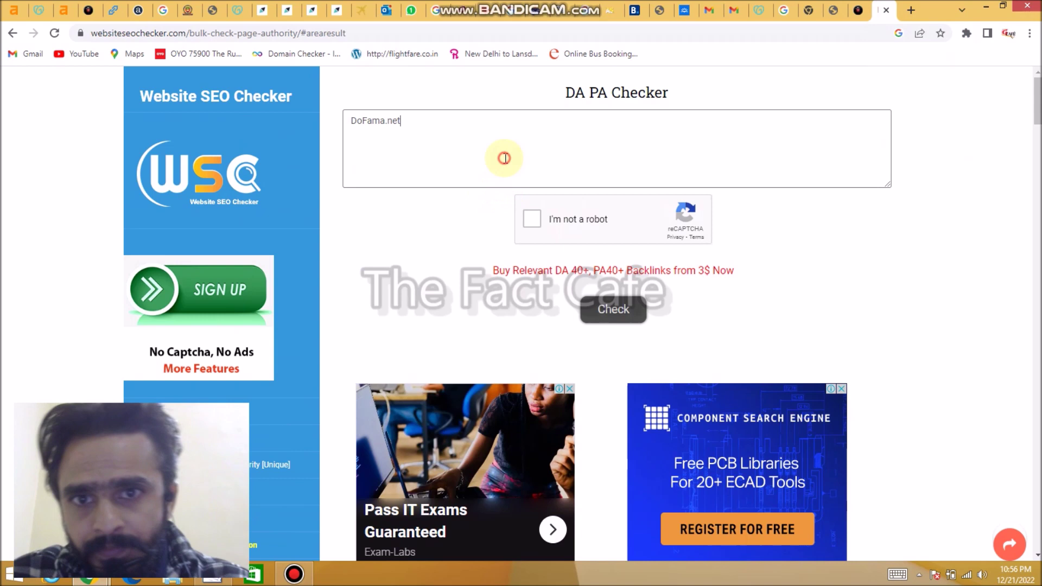
{"action": "key", "text": "ctrl+a"}
{"action": "type", "text": "PsyWit.org"}
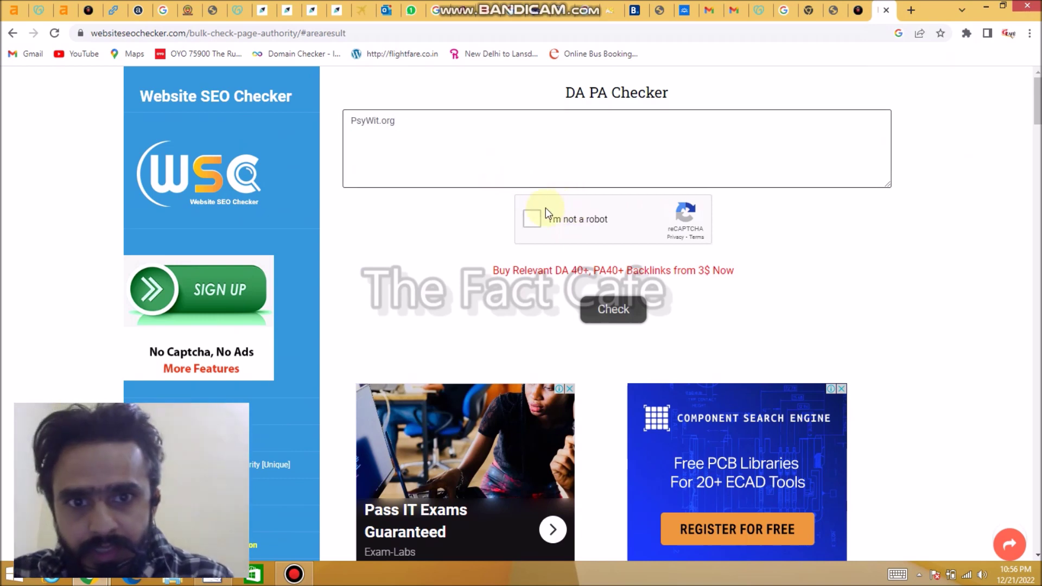
{"action": "left_click", "coordinate": [533, 217]}
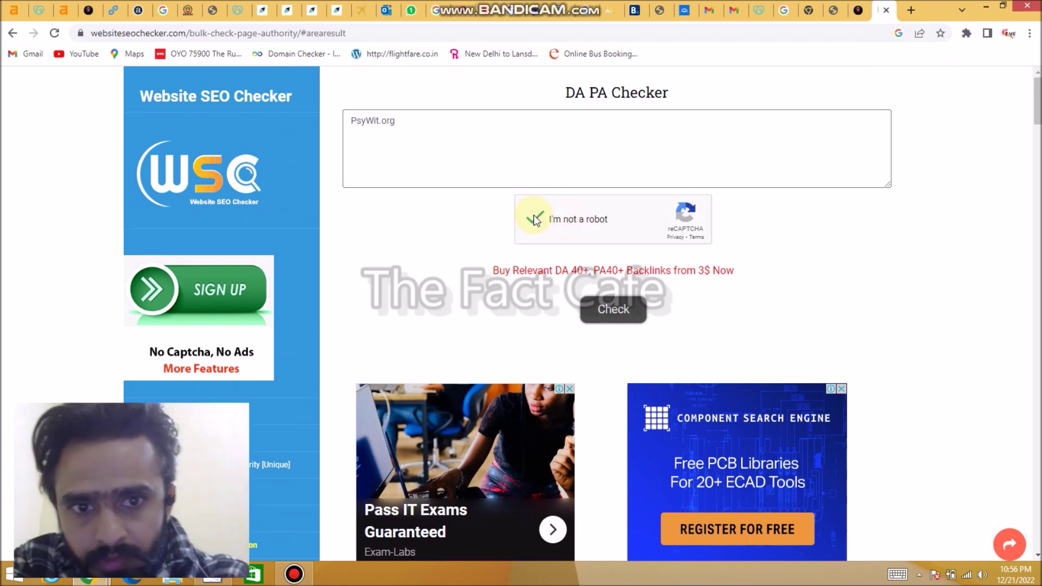
{"action": "left_click", "coordinate": [613, 309]}
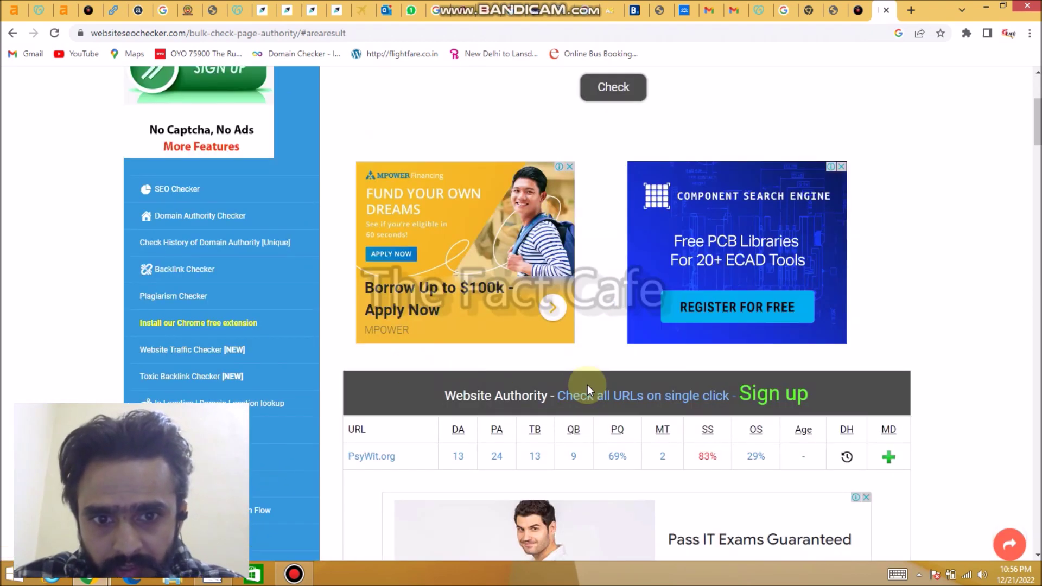
{"action": "scroll", "coordinate": [587, 386], "scroll_direction": "down", "scroll_amount": 2}
{"action": "scroll", "coordinate": [587, 385], "scroll_direction": "up", "scroll_amount": 2}
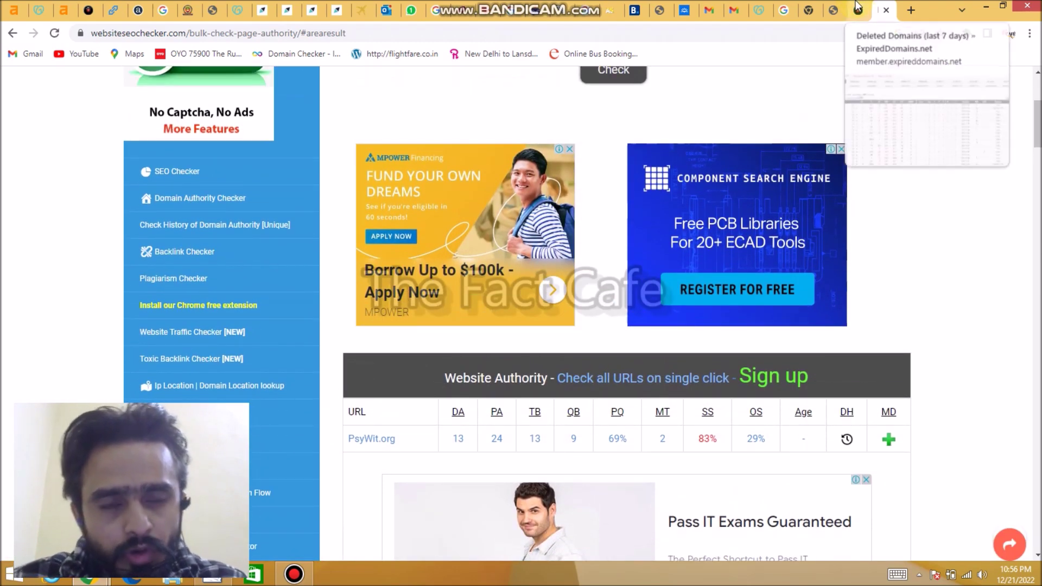
Copy all domain names on the current page of the deleted domains list and paste them into a new Notepad document
{"action": "left_click", "coordinate": [866, 8]}
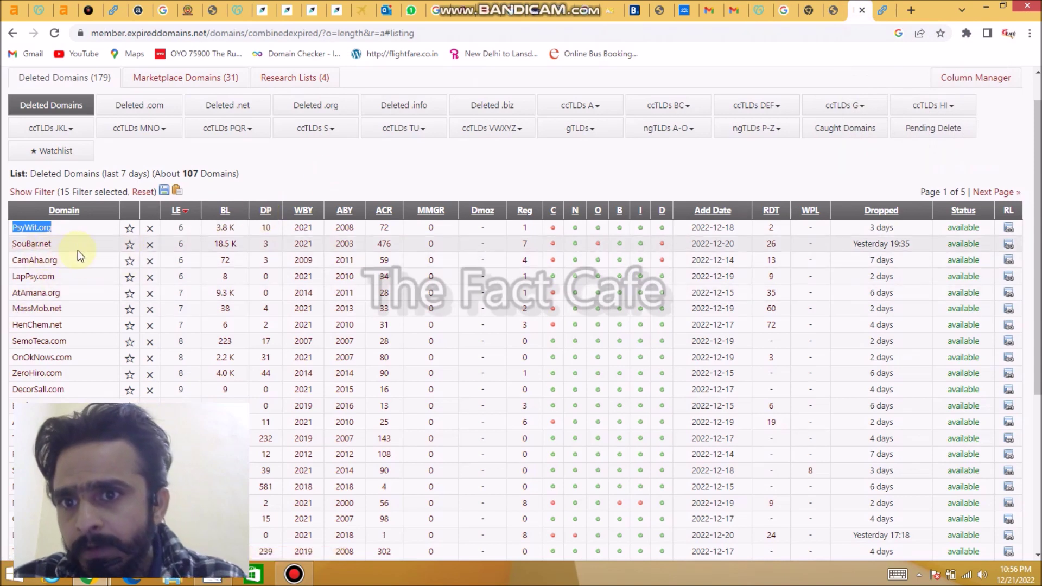
{"action": "left_click", "coordinate": [177, 196]}
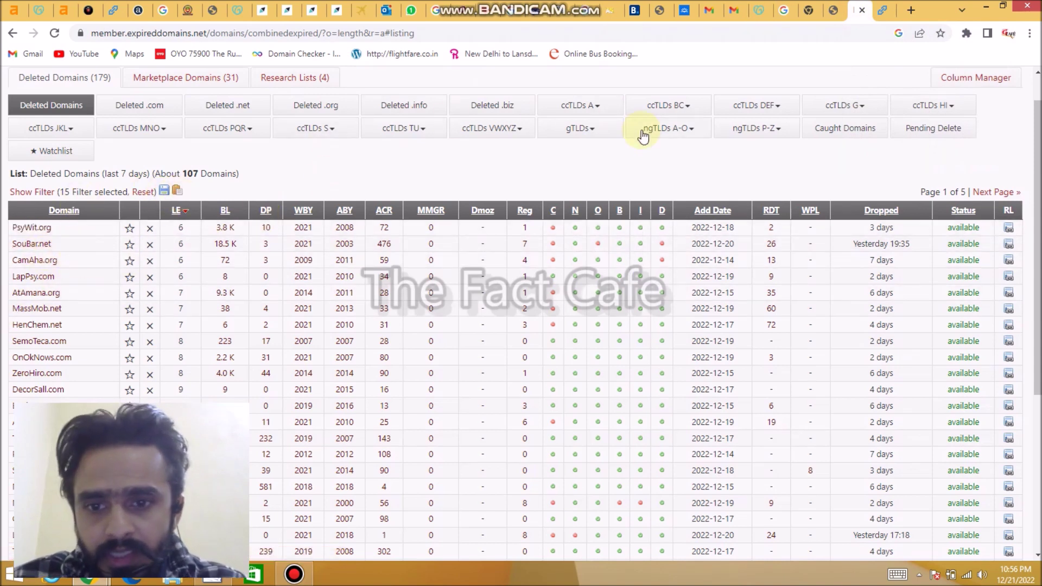
{"action": "left_click", "coordinate": [178, 193]}
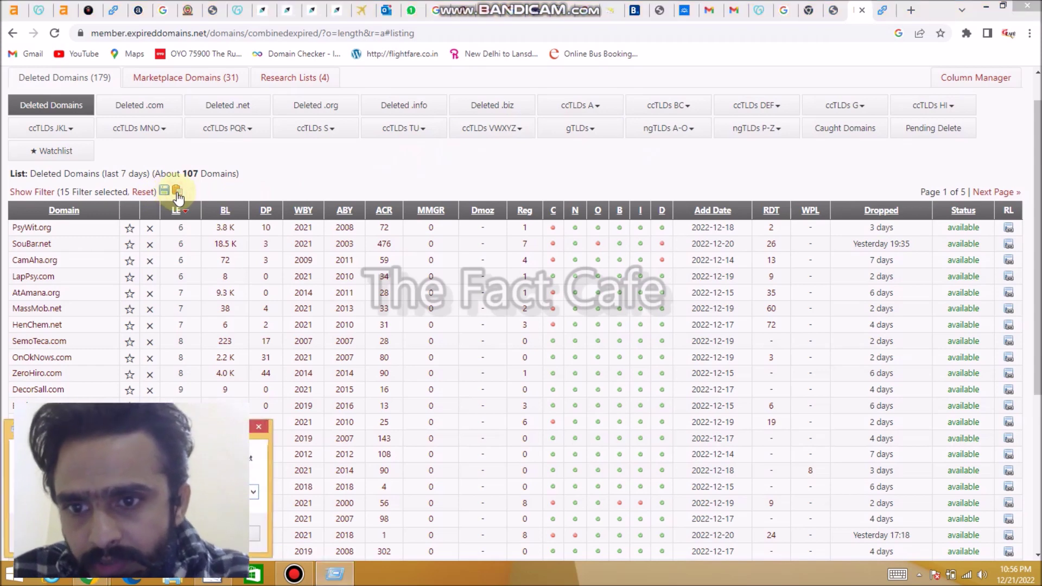
{"action": "key", "text": "Return"}
{"action": "key", "text": "Return"}
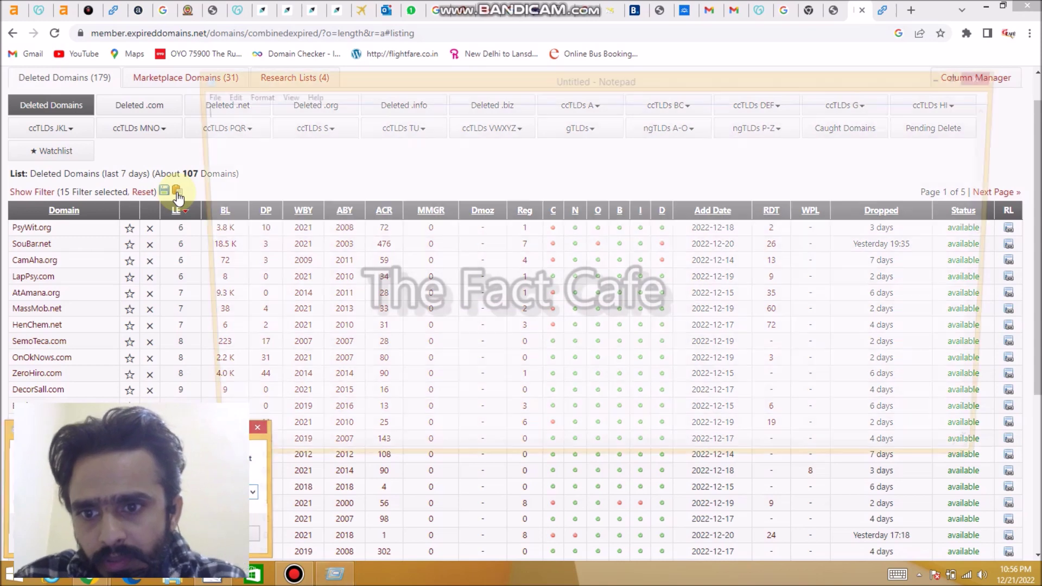
{"action": "type", "text": "PsyWit.org SouBar.net CamAha.org LapPsy.com AtAmana.org MassMob.net HenChem.net SemoTeca.com OnOkNows.com ZeroHiro.com DecorSall.com BaniHouse.com AmberWind.net TheSeoBiz.com PeekMedio.com SubTeller.com MahuaQuan.com MoosePoop.net CecilyInk.com LiangChang.info TargetRefs.com DomForever.com SqueeVille.com YellDesign.net NoesisData.info"}
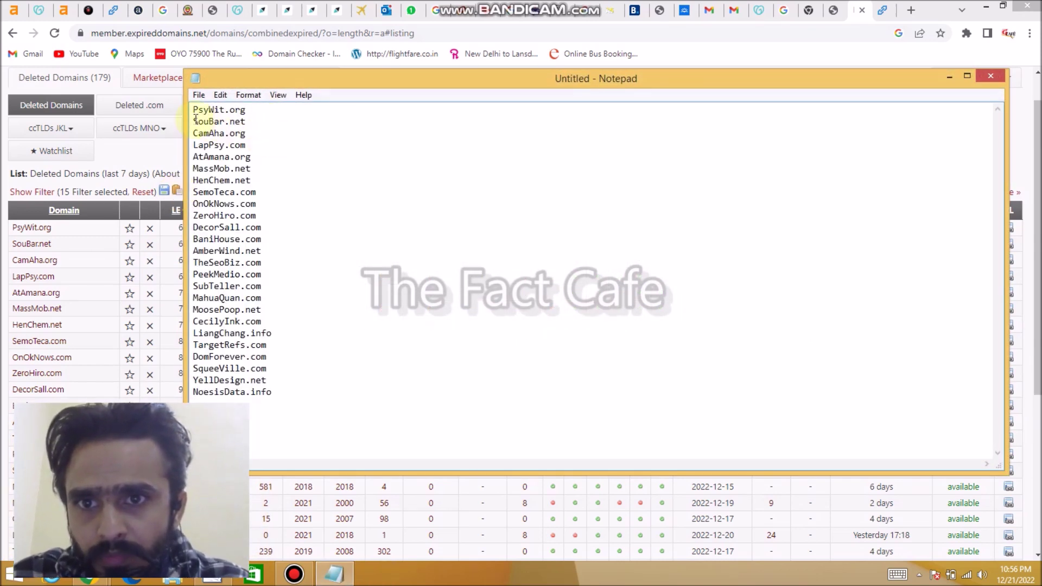
Copy SouBar.net, CamAha.org and LapPsy.com from the Notepad list and paste them into the DA PA Checker in place of PsyWit.org
{"action": "left_click_drag", "start_coordinate": [194, 119], "coordinate": [253, 141]}
{"action": "key", "text": "ctrl+c"}
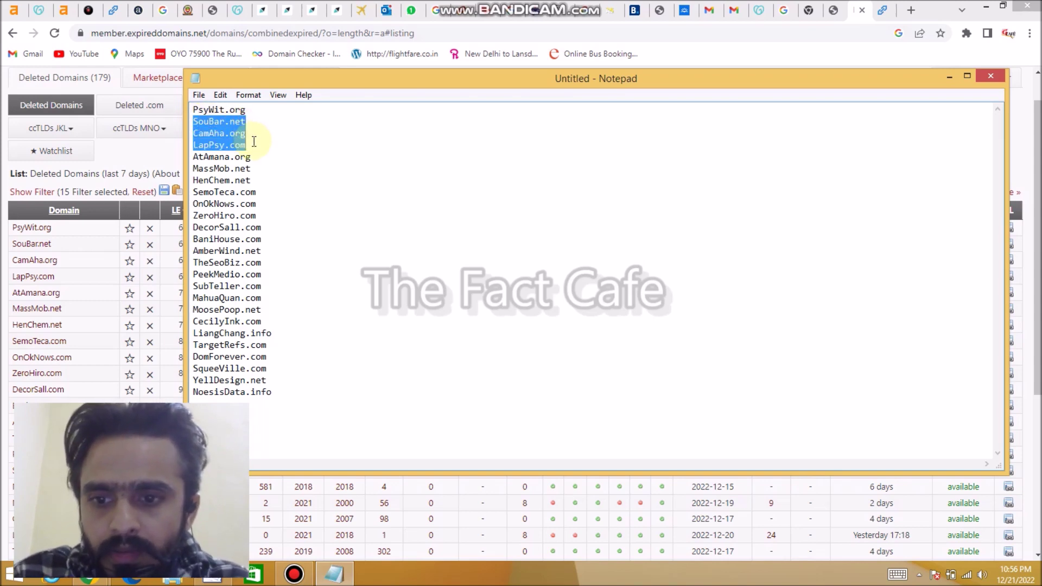
{"action": "key", "text": "alt+Tab"}
{"action": "left_click", "coordinate": [879, 9]}
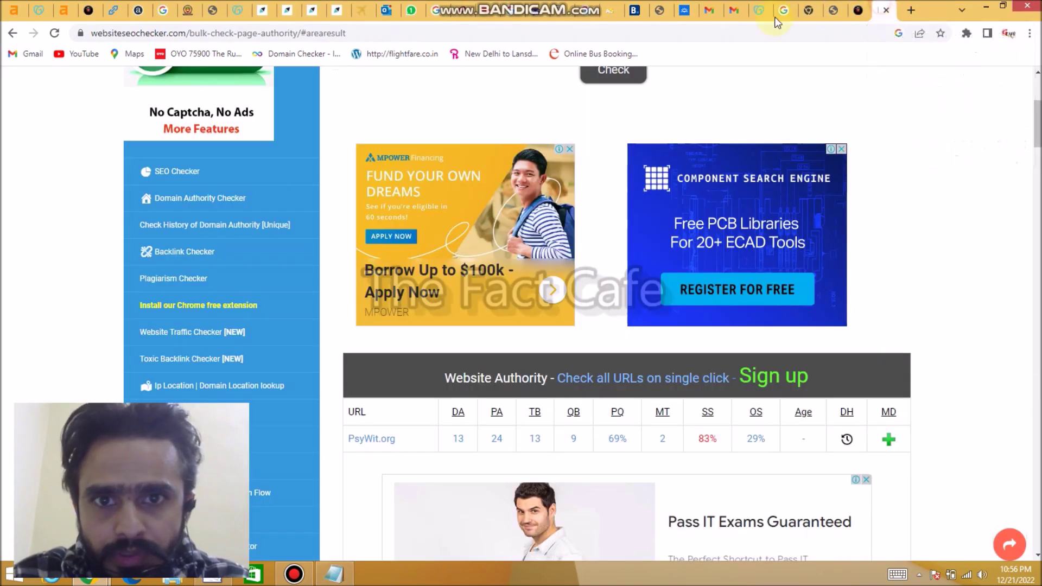
{"action": "scroll", "coordinate": [453, 157], "scroll_direction": "up", "scroll_amount": 5}
{"action": "left_click", "coordinate": [463, 157]}
{"action": "key", "text": "ctrl+a"}
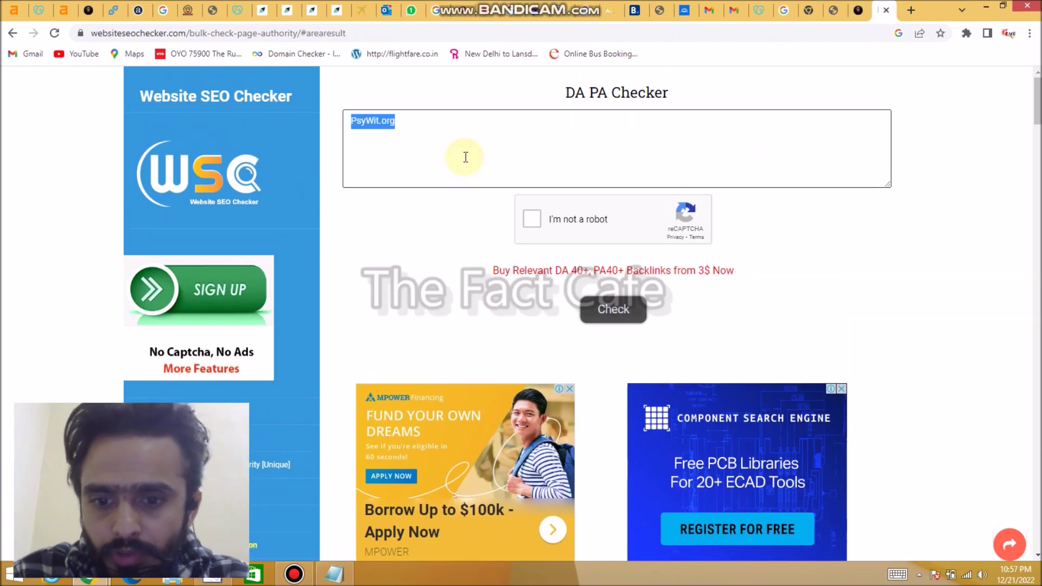
{"action": "key", "text": "ctrl+v"}
Complete the robot verification, run the DA PA check for the three pasted domains and view their authority metrics
{"action": "key", "text": "Tab"}
{"action": "key", "text": "space"}
{"action": "key", "text": "Return"}
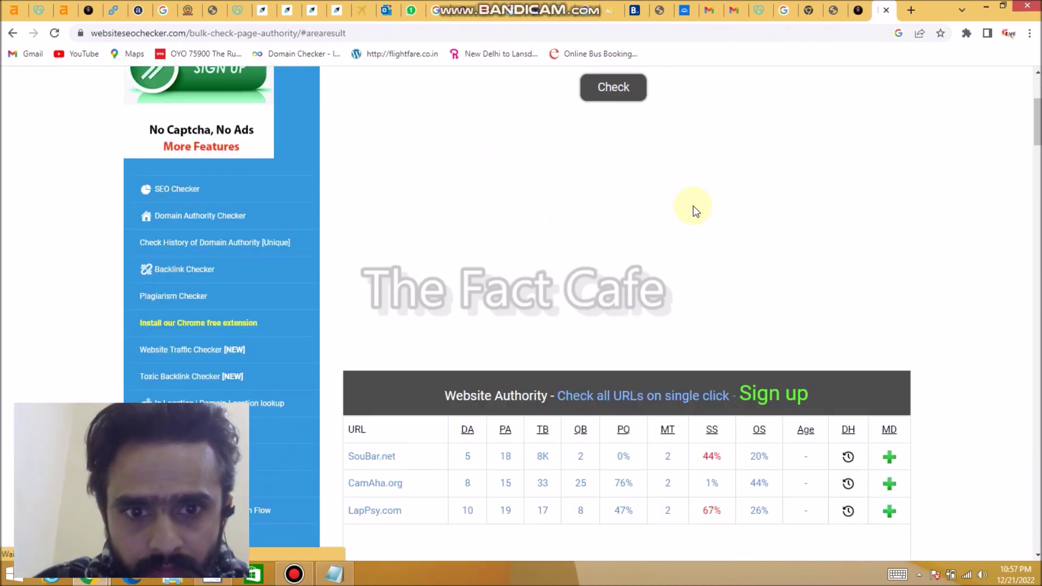
{"action": "scroll", "coordinate": [694, 209], "scroll_direction": "down", "scroll_amount": 2}
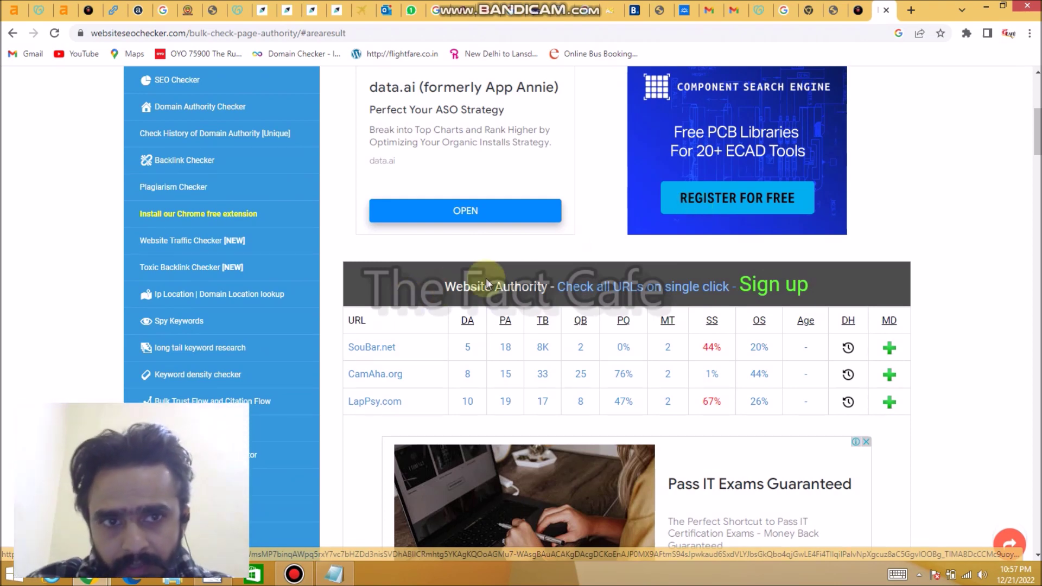
{"action": "scroll", "coordinate": [542, 290], "scroll_direction": "up", "scroll_amount": 2}
Return to the ExpiredDomains.net deleted domains list, show its filter settings and review the common filter options
{"action": "left_click", "coordinate": [858, 10]}
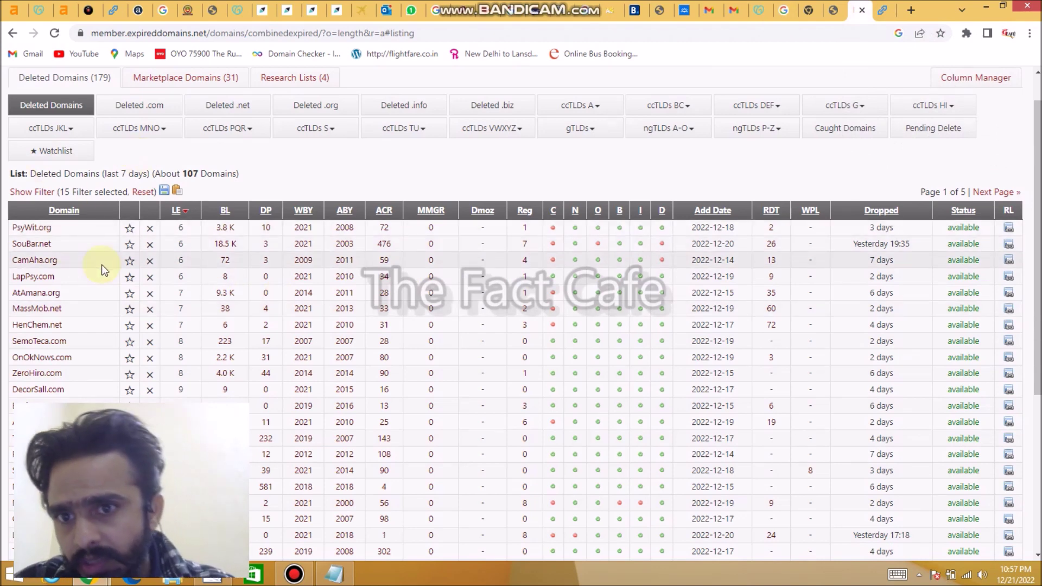
{"action": "scroll", "coordinate": [33, 239], "scroll_direction": "up", "scroll_amount": 1}
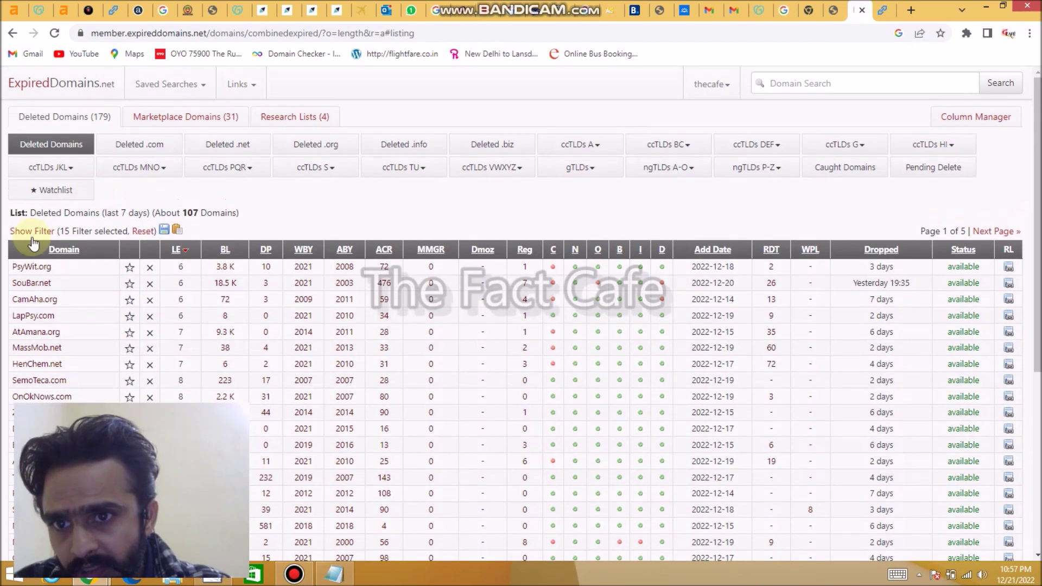
{"action": "left_click", "coordinate": [33, 232]}
{"action": "scroll", "coordinate": [187, 237], "scroll_direction": "down", "scroll_amount": 2}
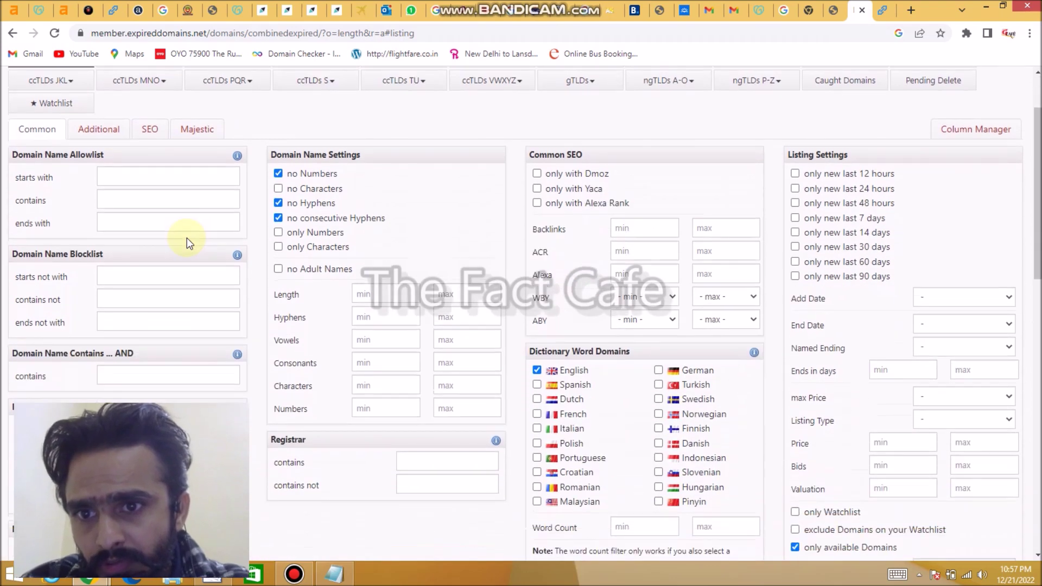
In Notepad, separate the domain list into groups of three with blank lines, starting after CamAha.org, and select the group starting with LapPsy.com
{"action": "left_click", "coordinate": [890, 9]}
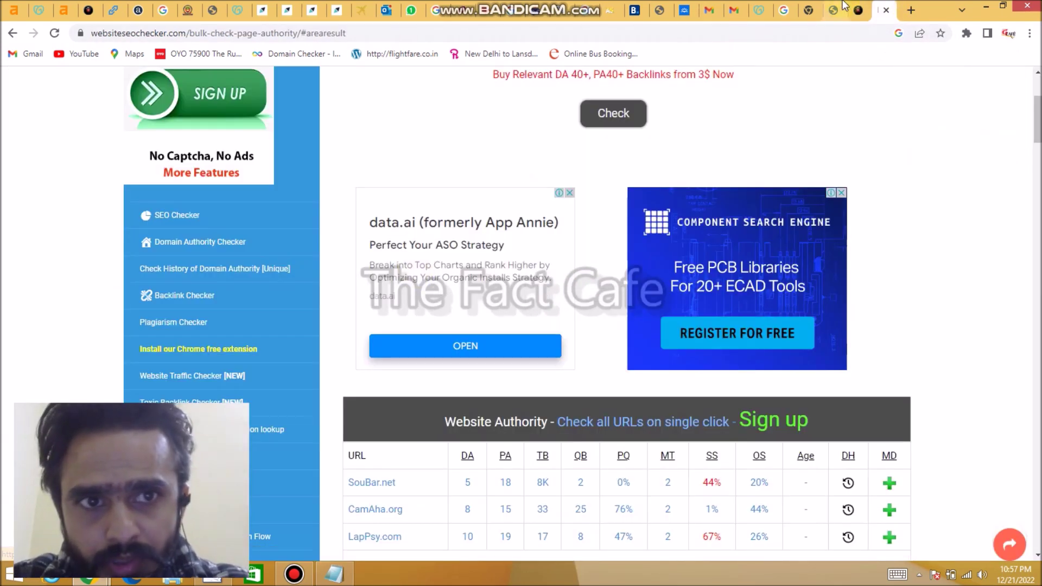
{"action": "left_click", "coordinate": [334, 573]}
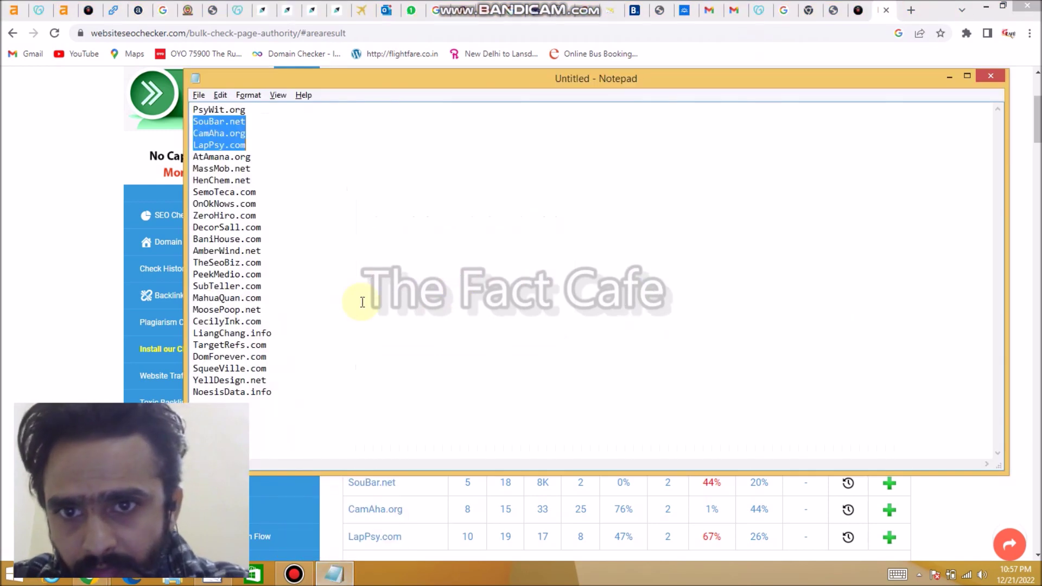
{"action": "key", "text": "Right"}
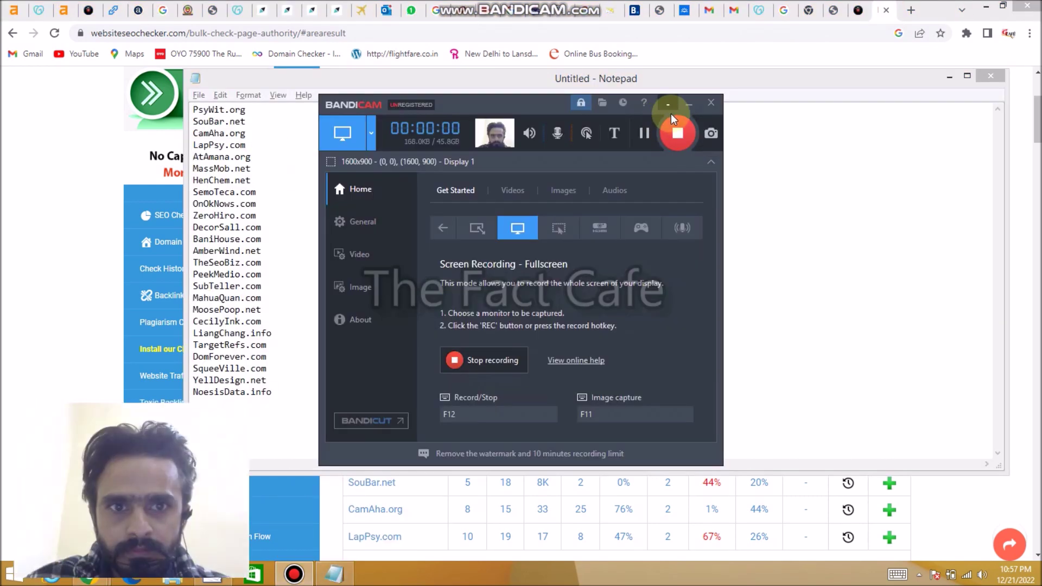
{"action": "left_click", "coordinate": [689, 104]}
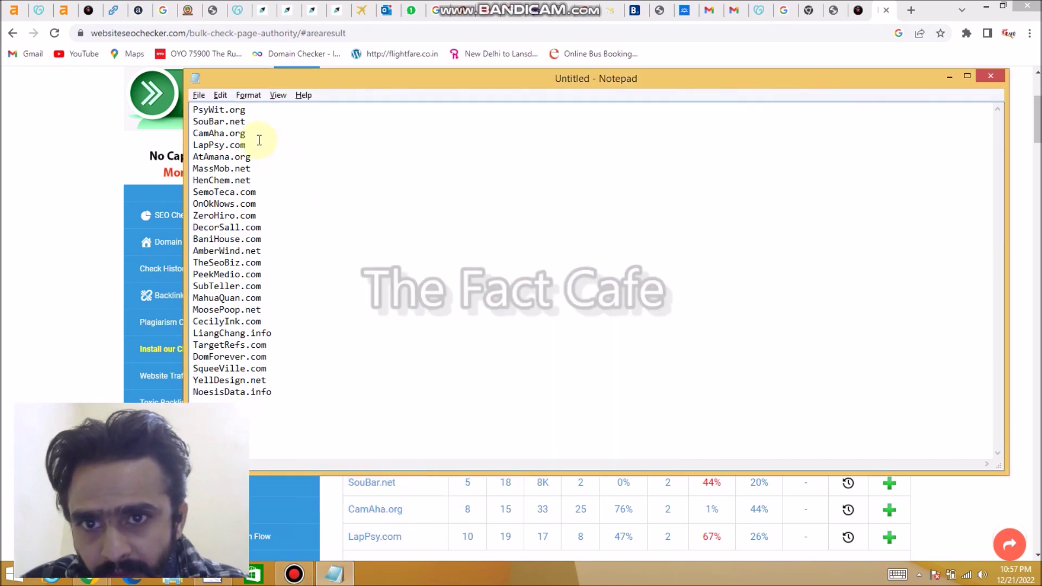
{"action": "key", "text": "Return"}
{"action": "key", "text": "Return"}
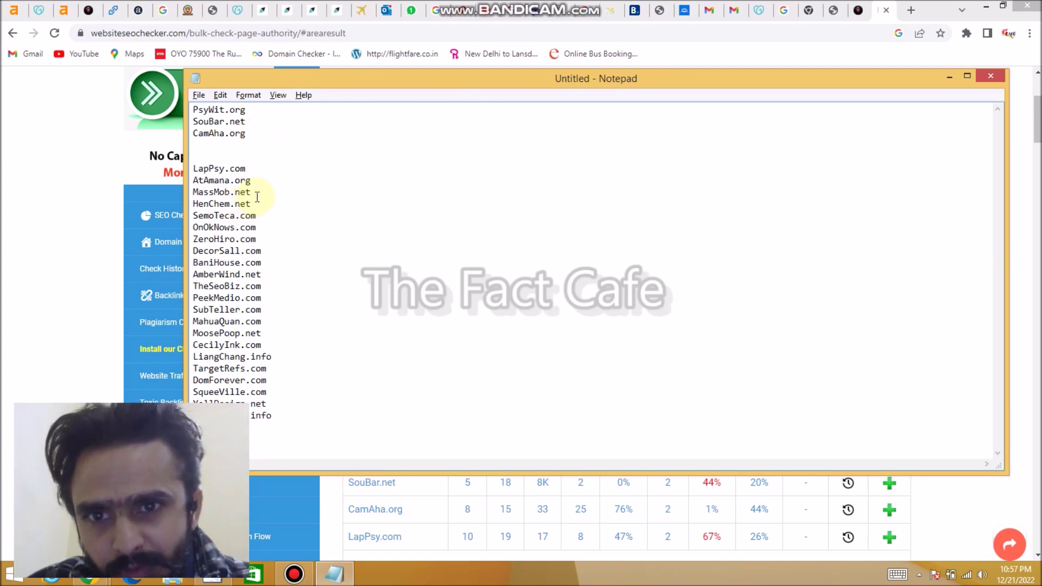
{"action": "key", "text": "Return"}
{"action": "key", "text": "Return"}
{"action": "left_click_drag", "start_coordinate": [253, 192], "coordinate": [185, 174]}
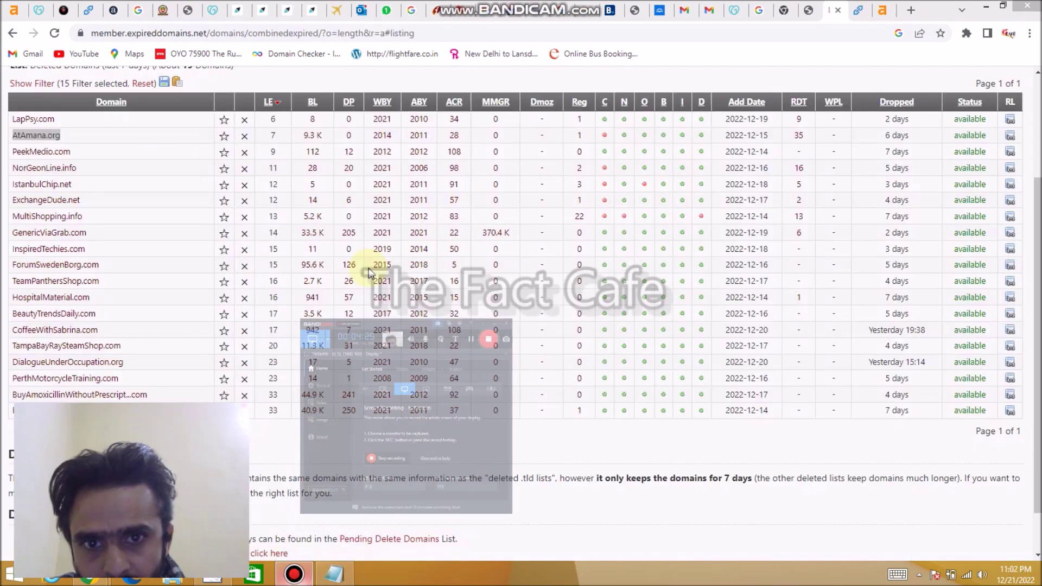
{"action": "left_click", "coordinate": [294, 573]}
{"action": "left_click", "coordinate": [645, 134]}
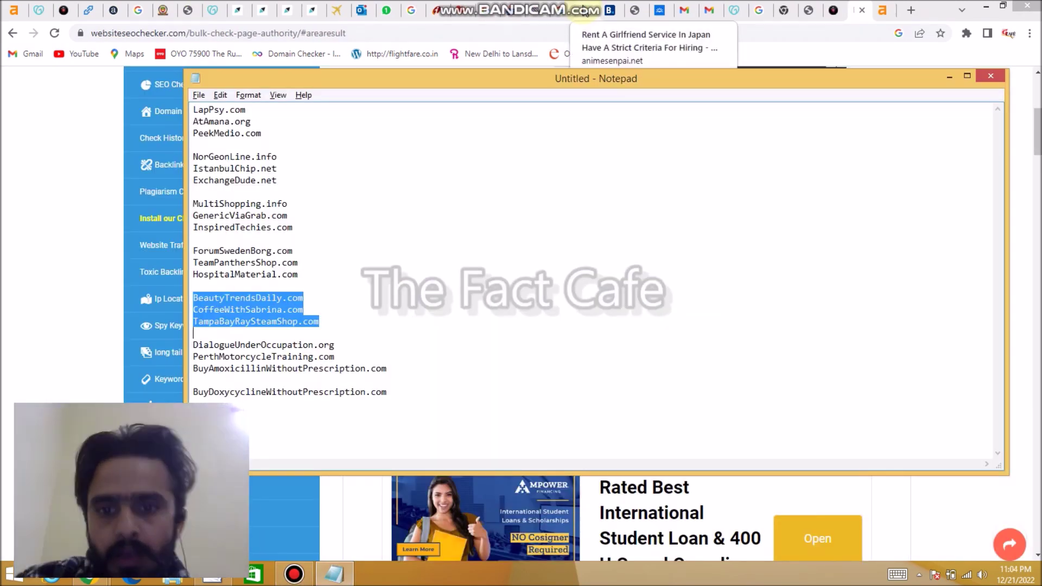
Select BeautyTrendsDaily.com, CoffeeWithSabrina.com and TampaBayRaySteamShop.com in Notepad, view the deleted domains list and return to the DA PA Checker's domain field
{"action": "left_click", "coordinate": [369, 300]}
{"action": "left_click_drag", "start_coordinate": [333, 323], "coordinate": [198, 295]}
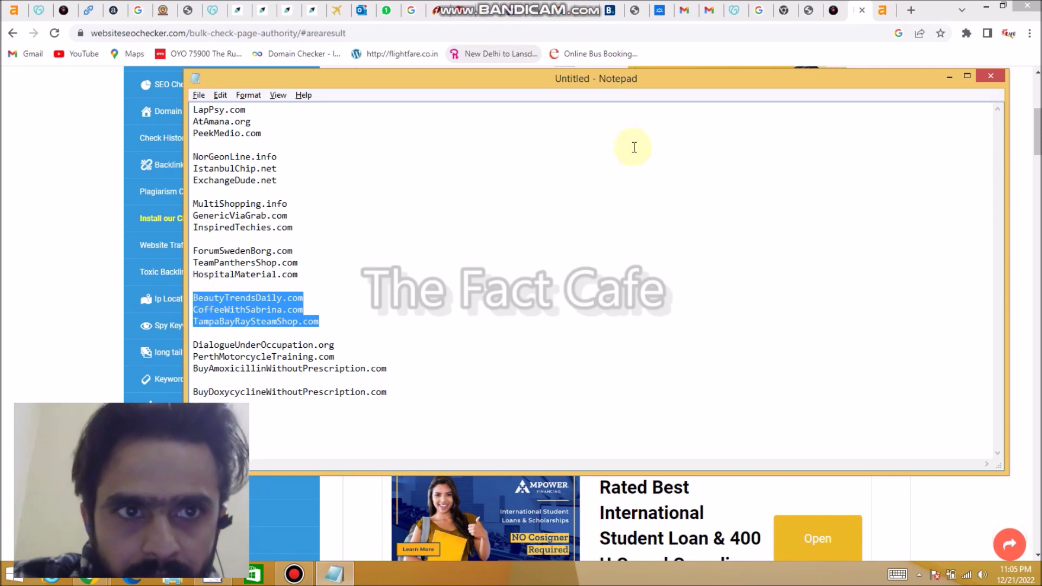
{"action": "left_click", "coordinate": [839, 7]}
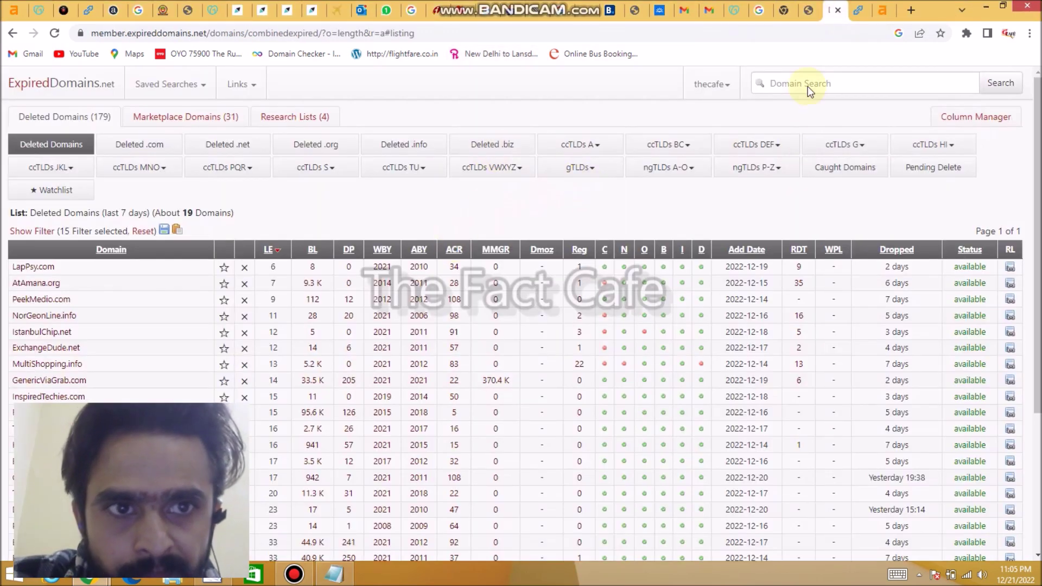
{"action": "left_click", "coordinate": [856, 4]}
{"action": "scroll", "coordinate": [533, 271], "scroll_direction": "up", "scroll_amount": 4}
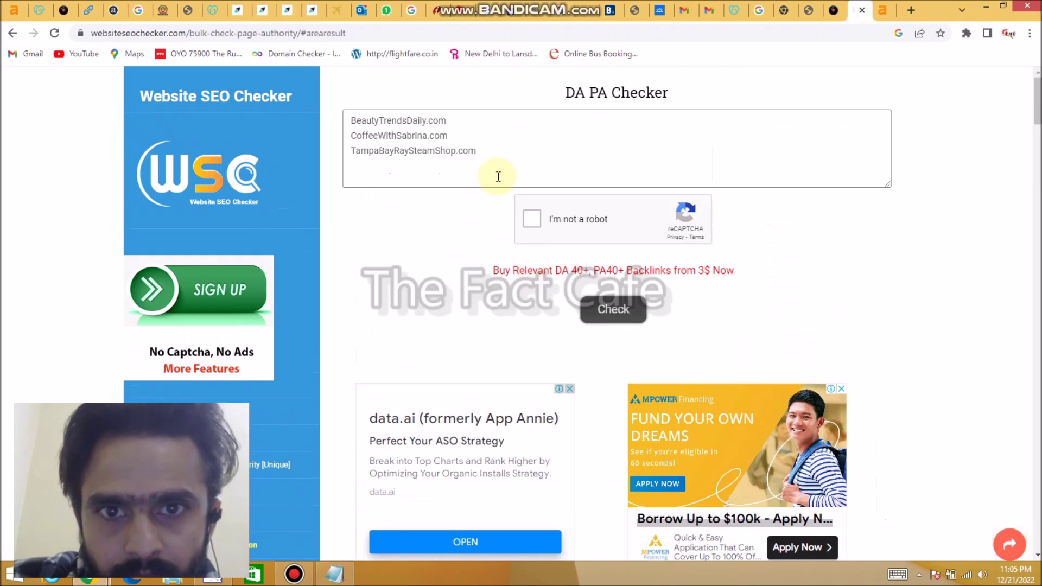
Complete the traffic lights verification, run the DA PA check for BeautyTrendsDaily.com, CoffeeWithSabrina.com and TampaBayRaySteamShop.com, and view their metrics
{"action": "left_click", "coordinate": [528, 226]}
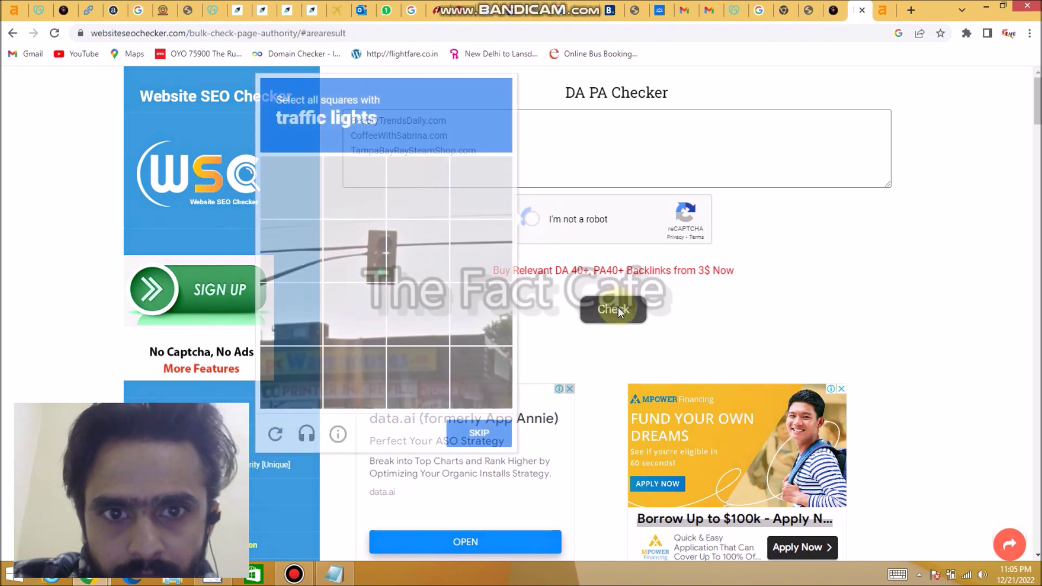
{"action": "left_click", "coordinate": [364, 243]}
{"action": "left_click", "coordinate": [303, 235]}
{"action": "left_click", "coordinate": [404, 259]}
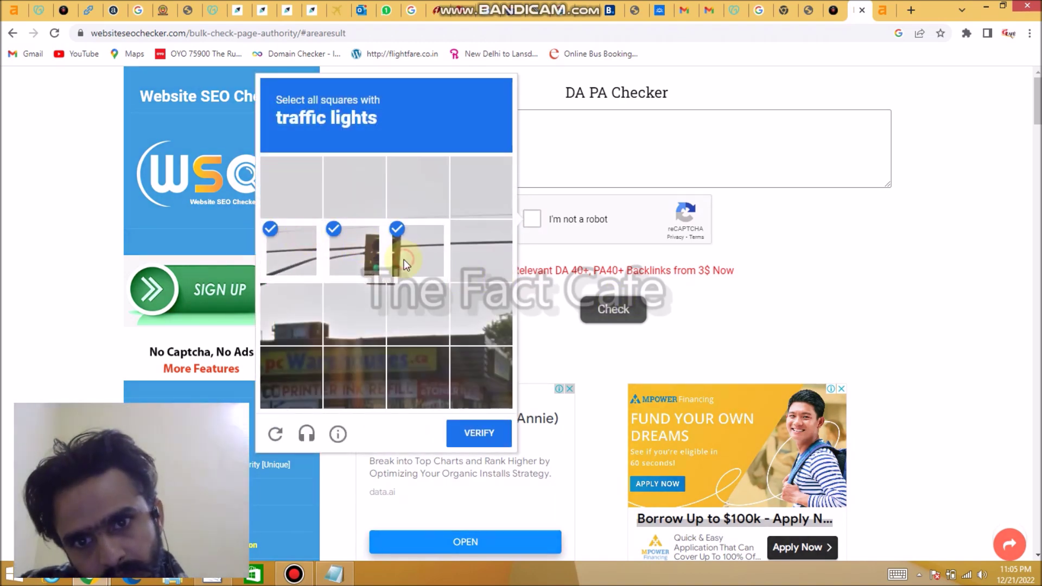
{"action": "left_click", "coordinate": [408, 303]}
{"action": "left_click", "coordinate": [366, 292]}
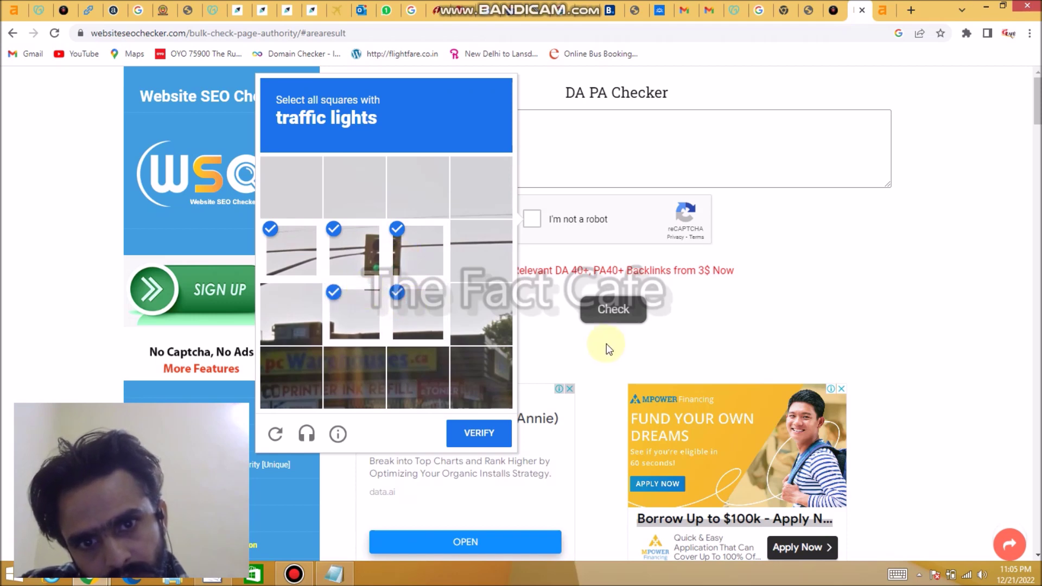
{"action": "left_click", "coordinate": [479, 434]}
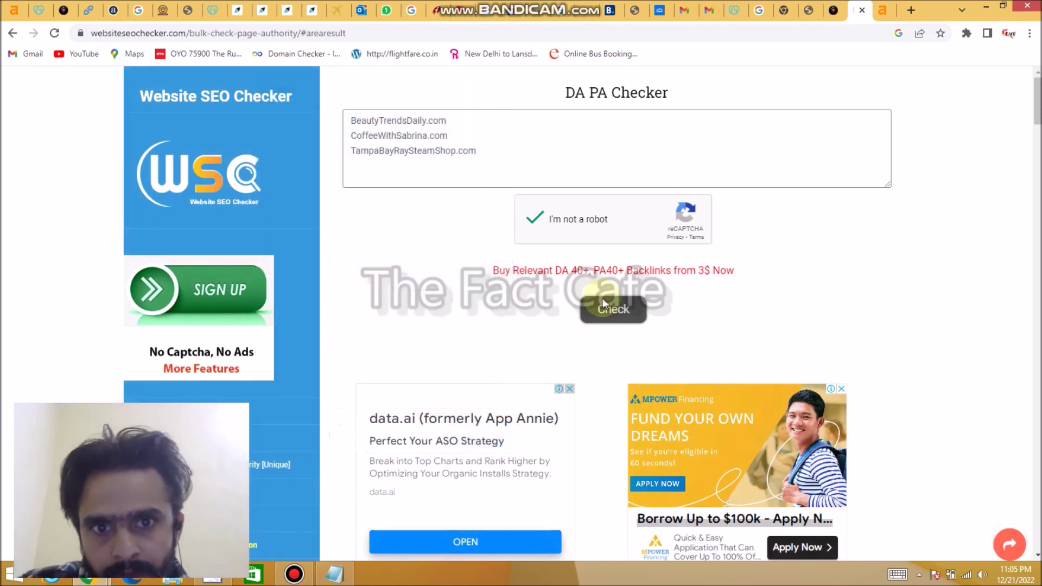
{"action": "left_click", "coordinate": [609, 310]}
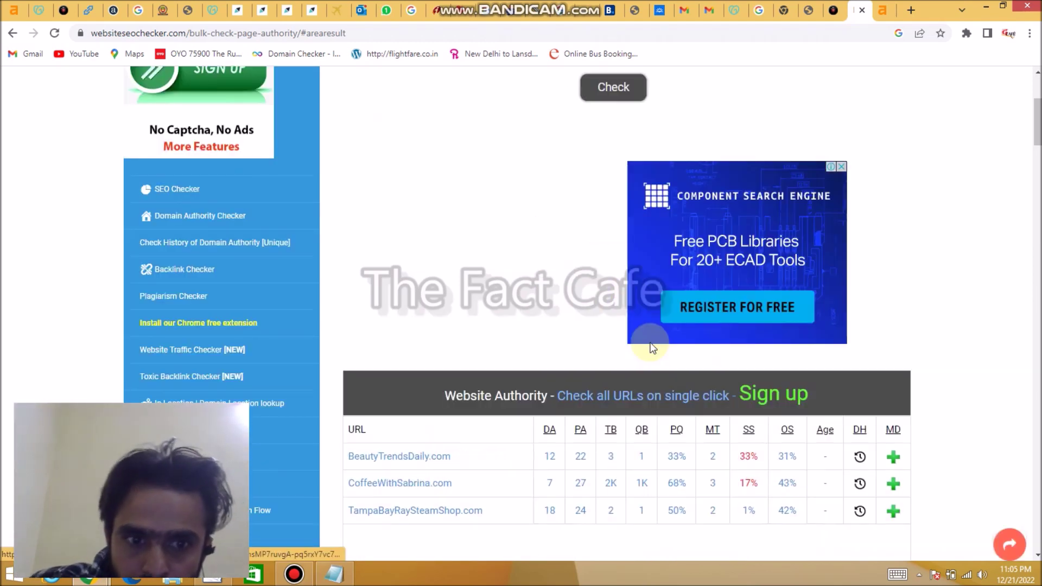
{"action": "scroll", "coordinate": [652, 350], "scroll_direction": "down", "scroll_amount": 2}
{"action": "scroll", "coordinate": [653, 352], "scroll_direction": "down", "scroll_amount": 1}
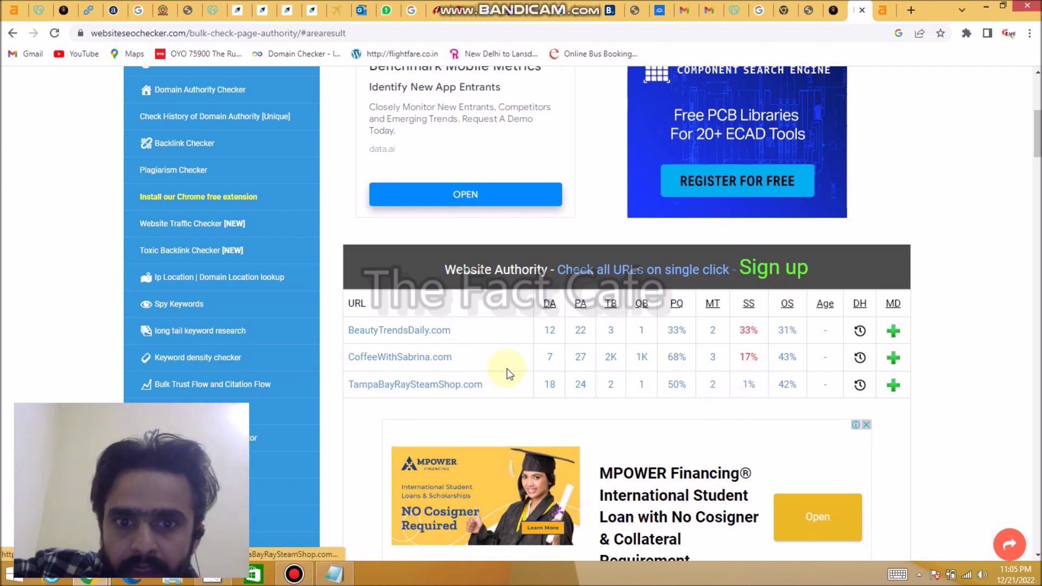
Copy TampaBayRaySteamShop.com from the results and submit it to the Ahrefs Website Authority Checker in place of GenericViaGrab.com
{"action": "left_click_drag", "start_coordinate": [486, 386], "coordinate": [362, 373]}
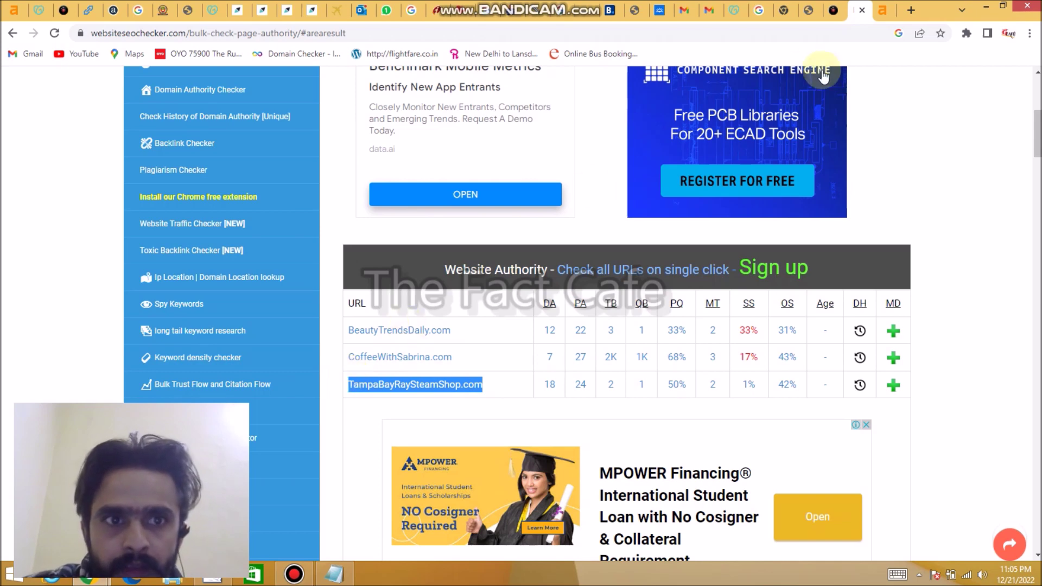
{"action": "left_click", "coordinate": [885, 10]}
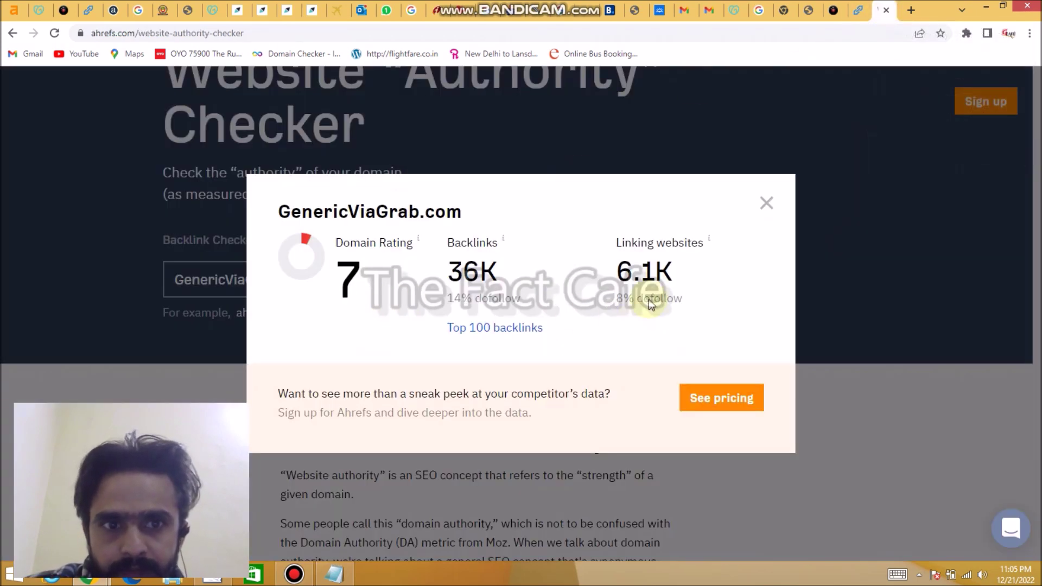
{"action": "left_click", "coordinate": [856, 264]}
{"action": "left_click", "coordinate": [345, 274]}
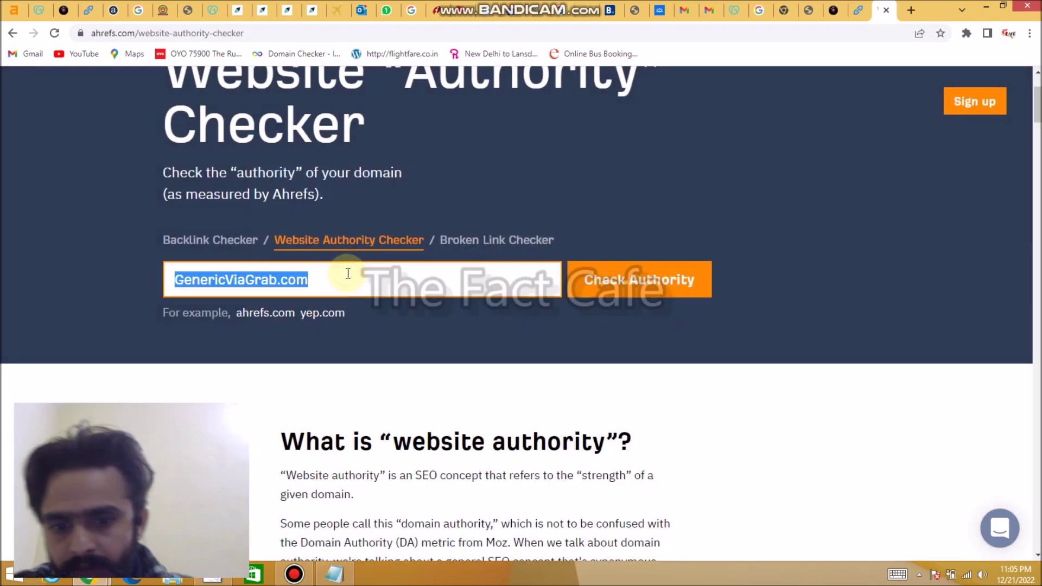
{"action": "key", "text": "ctrl+a"}
{"action": "type", "text": "TampaBayRaySteamShop.com"}
{"action": "key", "text": "Return"}
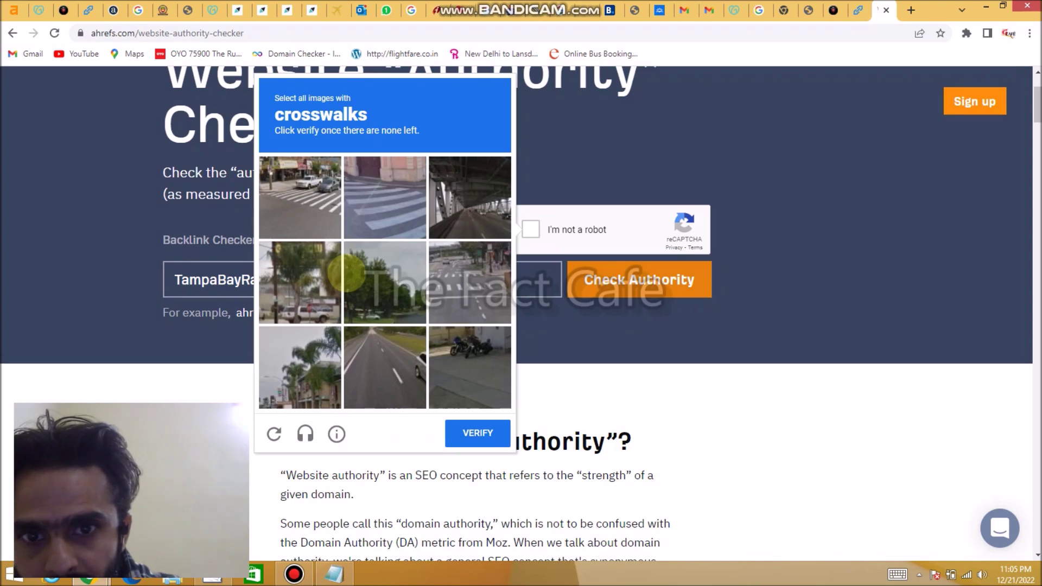
Select all crosswalk images, including the newly loaded ones, and submit the robot verification for the authority check
{"action": "left_click", "coordinate": [470, 282]}
{"action": "left_click", "coordinate": [385, 367]}
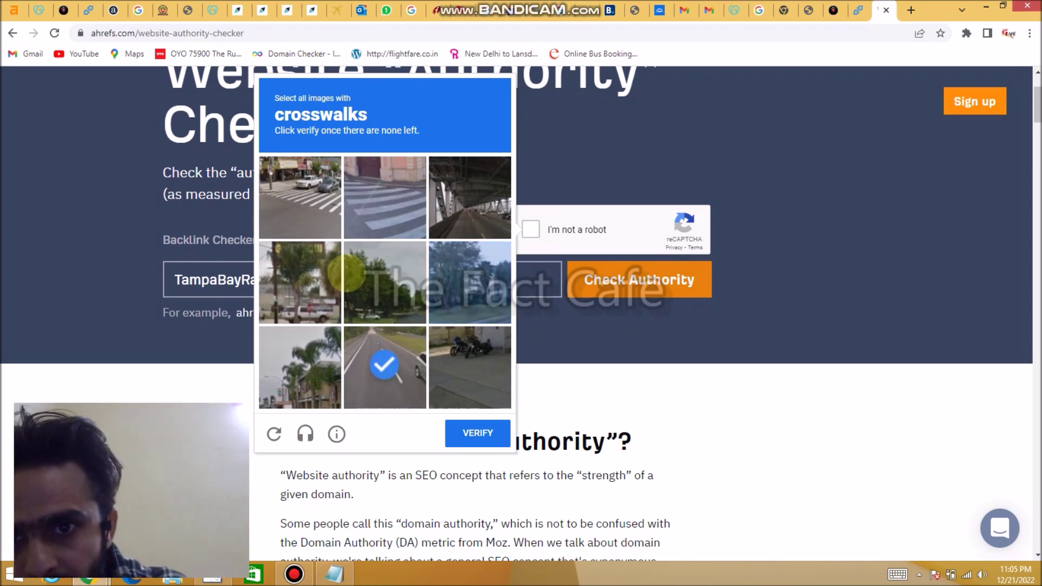
{"action": "left_click", "coordinate": [385, 197]}
{"action": "scroll", "coordinate": [521, 326], "scroll_direction": "up", "scroll_amount": 1}
{"action": "scroll", "coordinate": [346, 274], "scroll_direction": "up", "scroll_amount": 1}
{"action": "scroll", "coordinate": [350, 274], "scroll_direction": "down", "scroll_amount": 2}
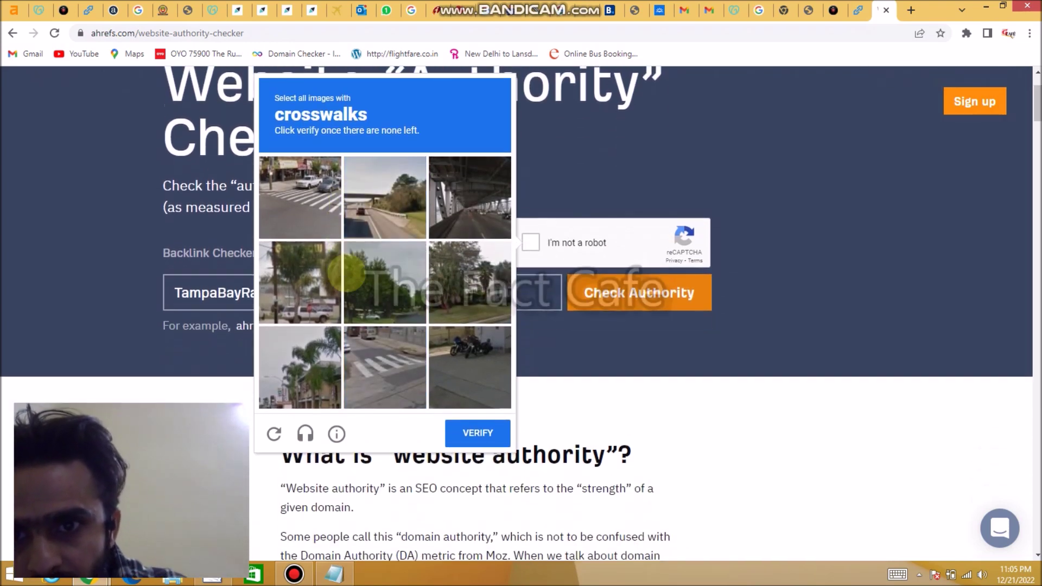
{"action": "left_click", "coordinate": [307, 215]}
{"action": "left_click", "coordinate": [385, 367]}
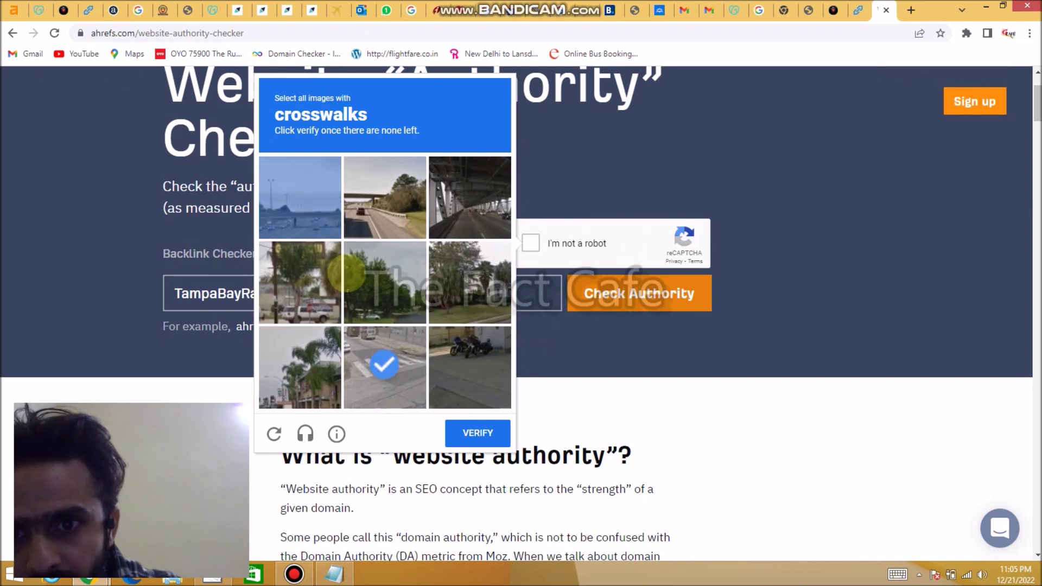
{"action": "left_click", "coordinate": [466, 432]}
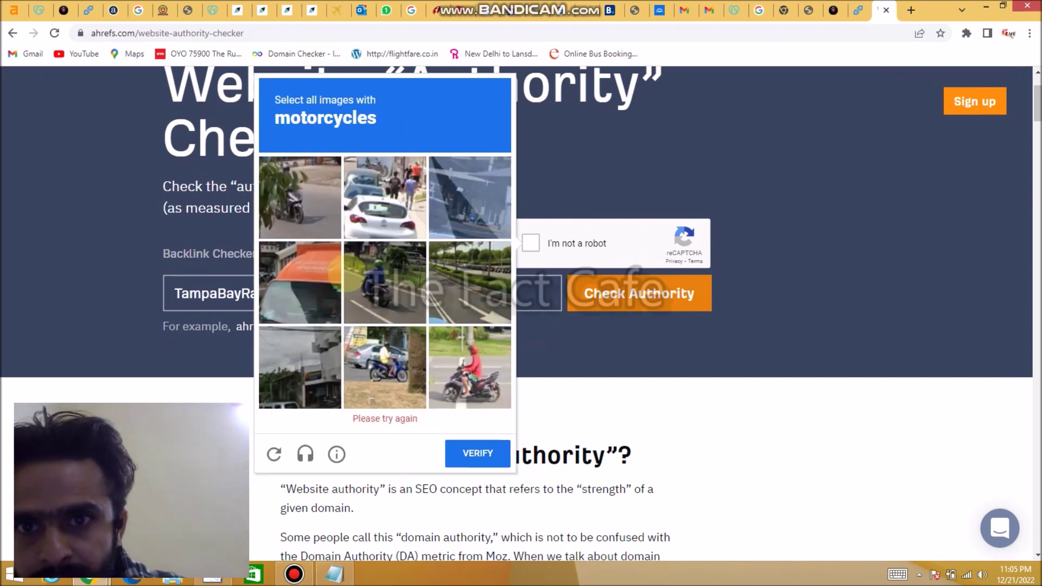
Complete the motorcycles verification and view TampaBayRaySteamShop.com's domain rating, backlinks and linking websites
{"action": "scroll", "coordinate": [385, 282], "scroll_direction": "up", "scroll_amount": 1}
{"action": "left_click", "coordinate": [384, 335]}
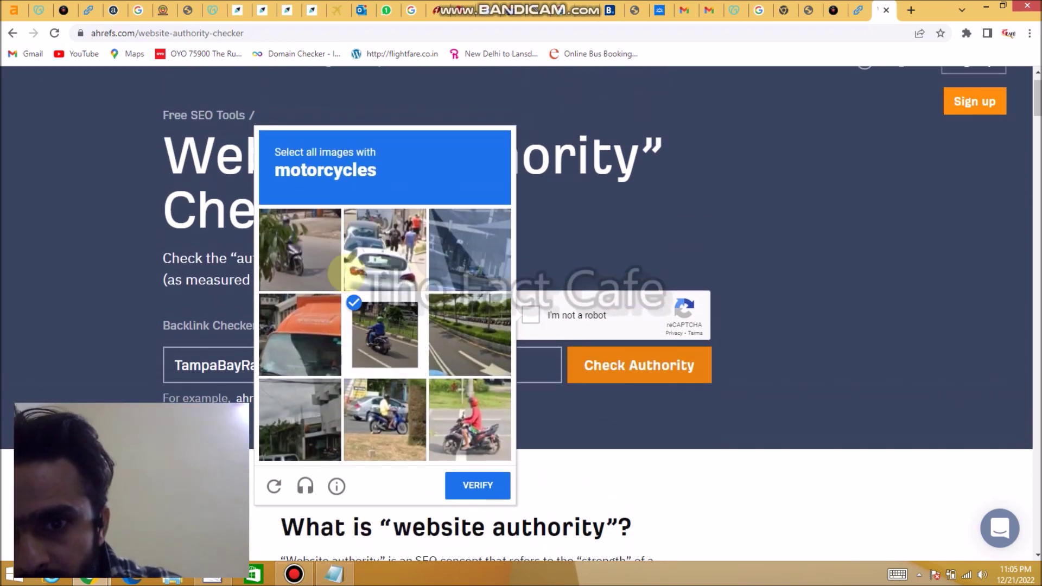
{"action": "left_click", "coordinate": [385, 420]}
{"action": "left_click", "coordinate": [470, 420]}
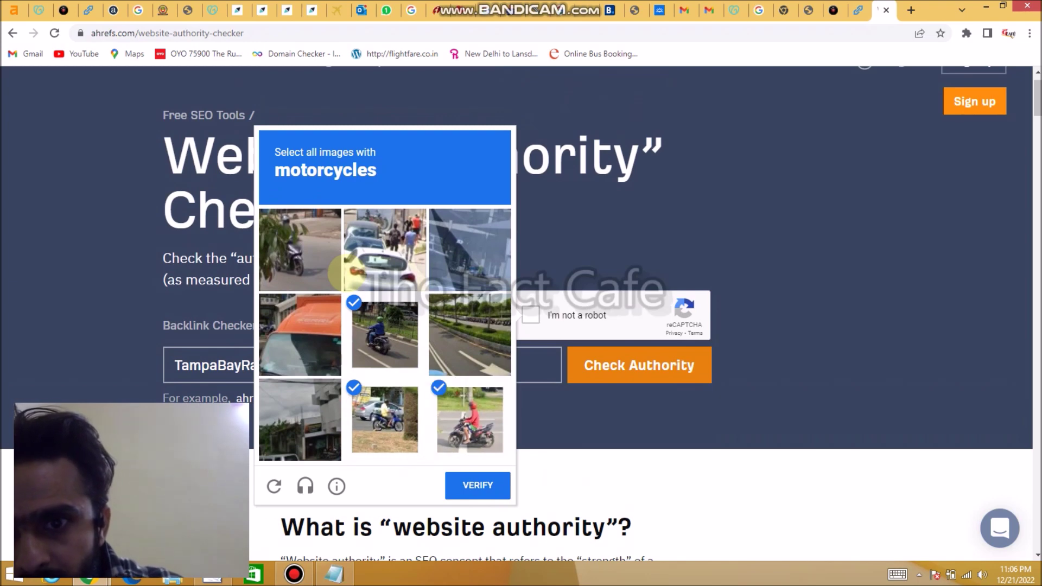
{"action": "left_click", "coordinate": [339, 271]}
{"action": "key", "text": "Return"}
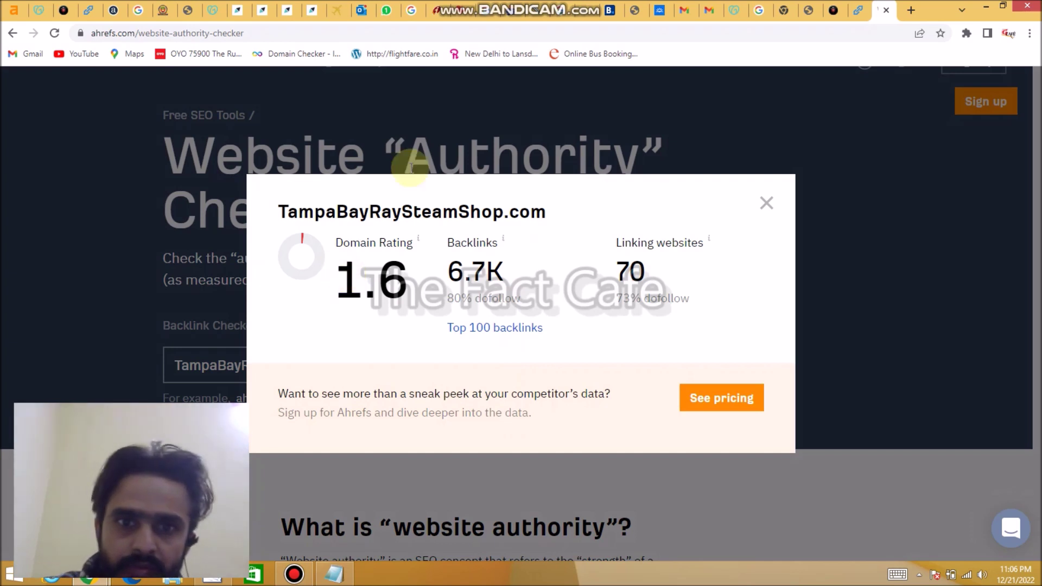
Close the authority results, return to the ExpiredDomains.net deleted domains list, and review its common filter settings
{"action": "left_click", "coordinate": [767, 204]}
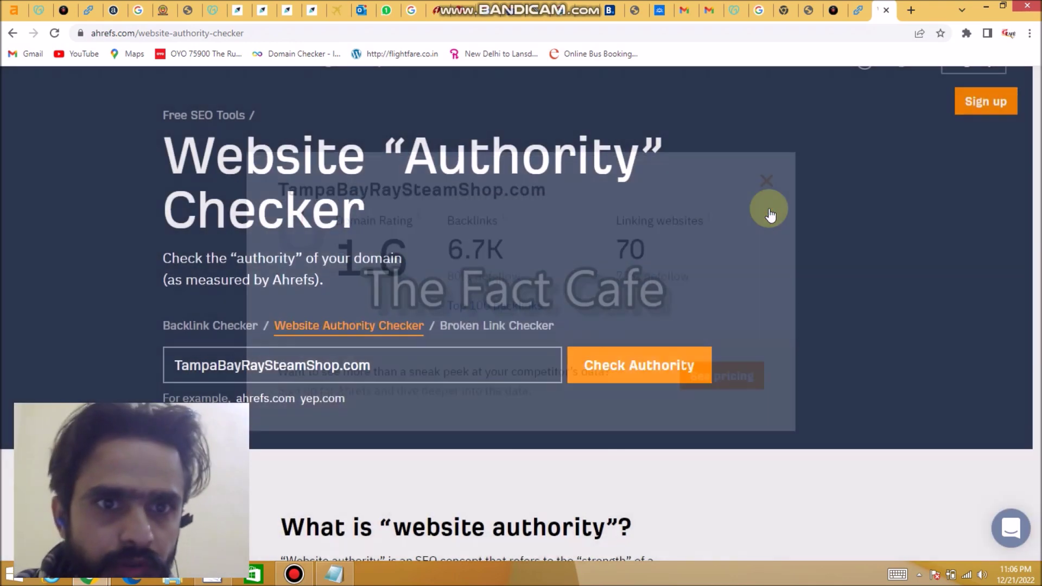
{"action": "left_click", "coordinate": [831, 10]}
{"action": "scroll", "coordinate": [459, 335], "scroll_direction": "down", "scroll_amount": 3}
{"action": "scroll", "coordinate": [459, 335], "scroll_direction": "up", "scroll_amount": 3}
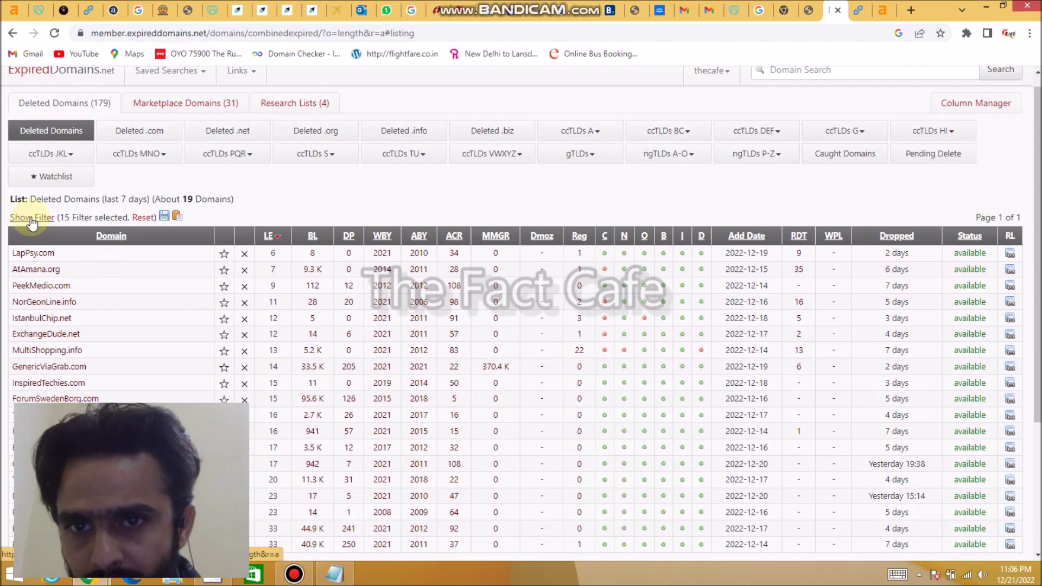
{"action": "left_click", "coordinate": [31, 220]}
{"action": "scroll", "coordinate": [334, 383], "scroll_direction": "down", "scroll_amount": 1}
{"action": "scroll", "coordinate": [333, 382], "scroll_direction": "down", "scroll_amount": 7}
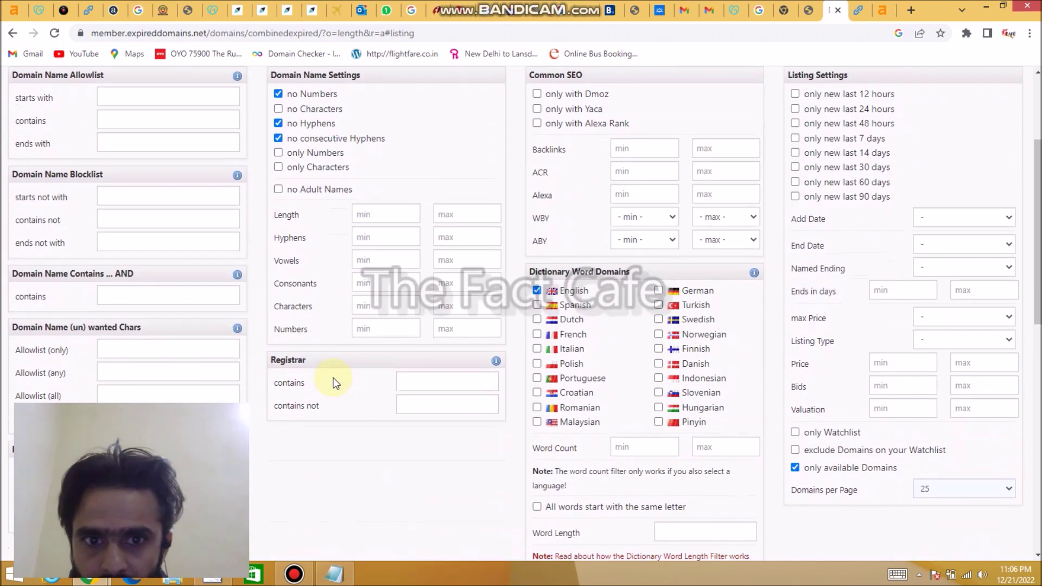
{"action": "scroll", "coordinate": [333, 378], "scroll_direction": "up", "scroll_amount": 4}
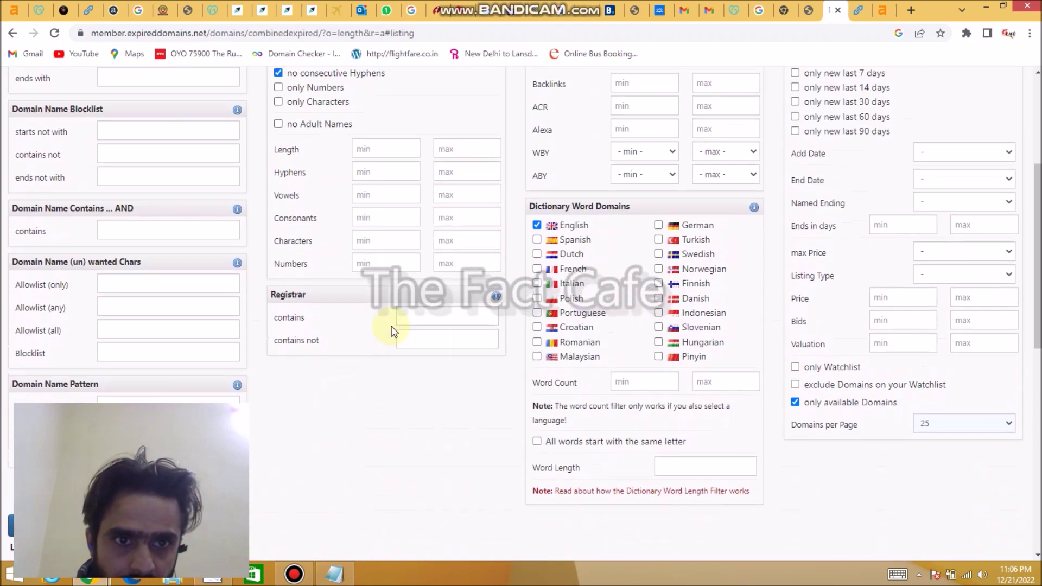
{"action": "scroll", "coordinate": [798, 241], "scroll_direction": "up", "scroll_amount": 4}
{"action": "scroll", "coordinate": [798, 241], "scroll_direction": "up", "scroll_amount": 1}
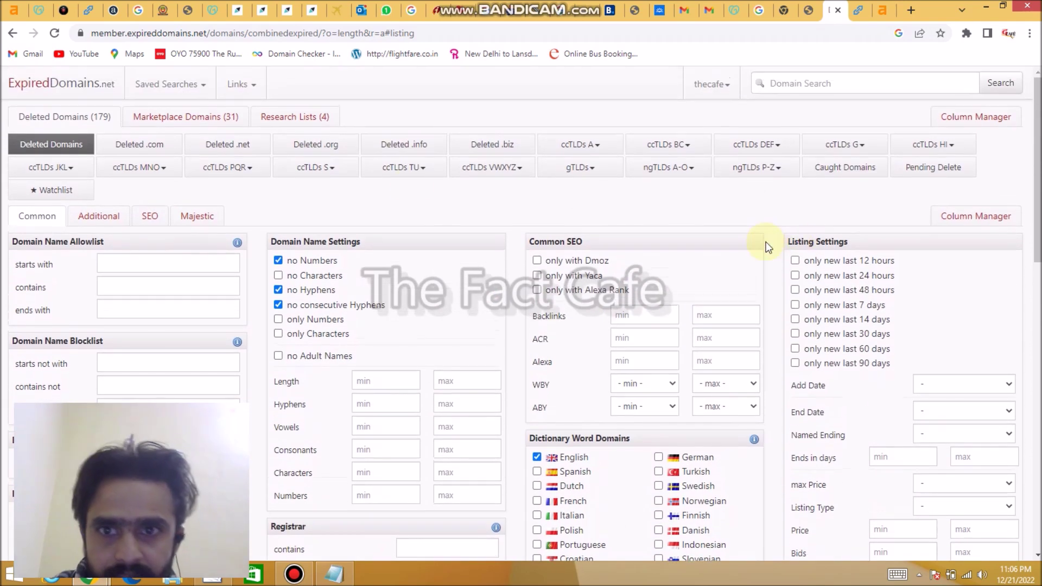
Switch to Marketplace Domains and list the GoDaddy closeout domains with the existing filters applied
{"action": "left_click", "coordinate": [185, 125]}
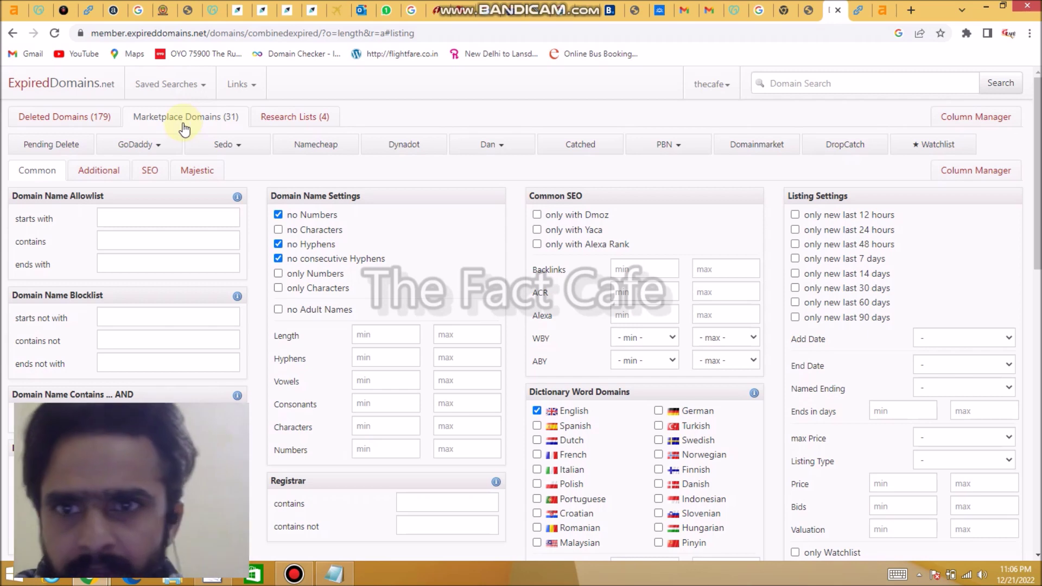
{"action": "left_click", "coordinate": [166, 152]}
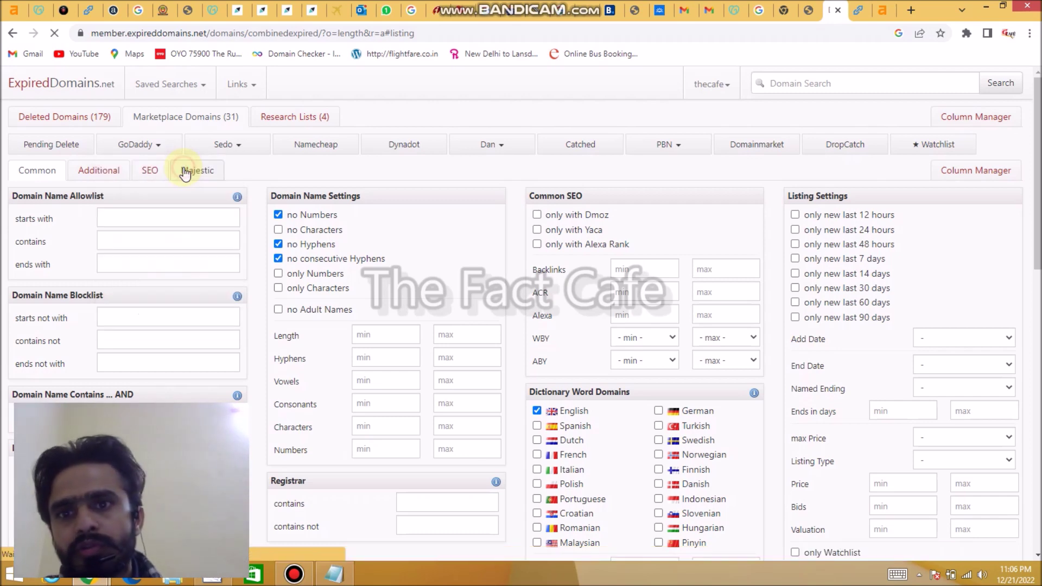
{"action": "left_click", "coordinate": [184, 169]}
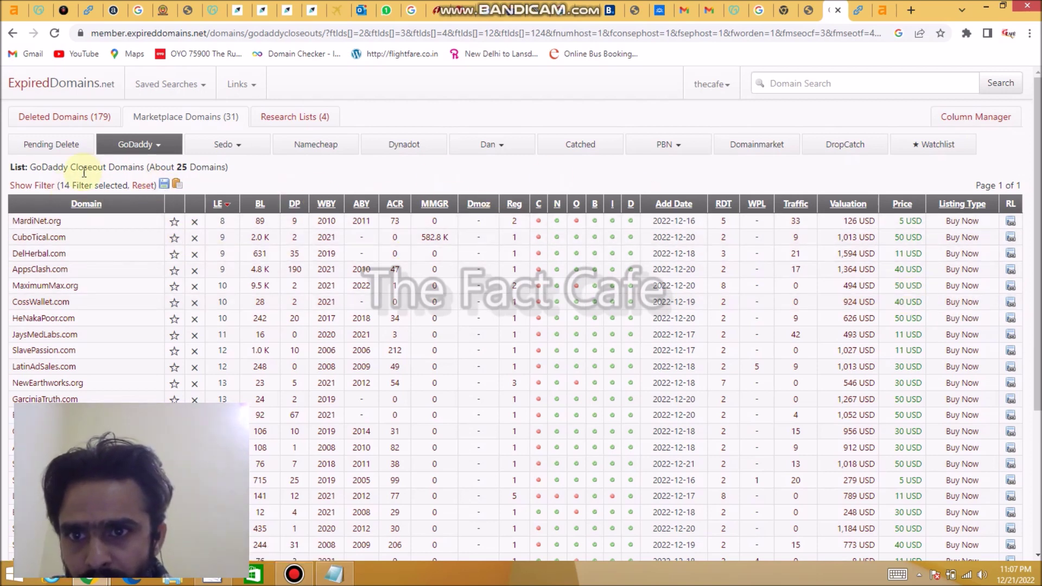
{"action": "left_click_drag", "start_coordinate": [61, 186], "coordinate": [116, 188]}
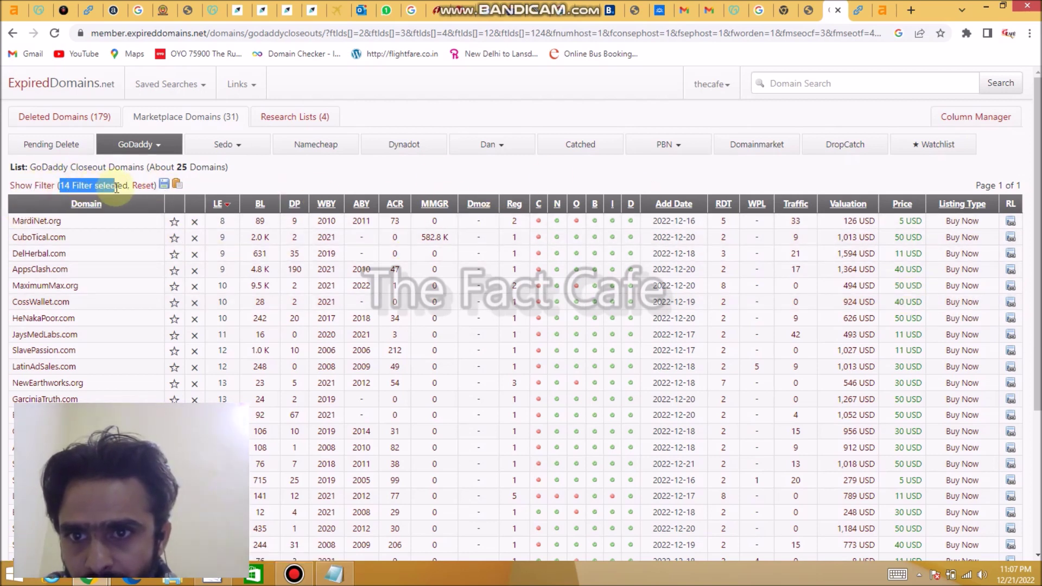
{"action": "left_click", "coordinate": [244, 185]}
{"action": "scroll", "coordinate": [308, 188], "scroll_direction": "down", "scroll_amount": 1}
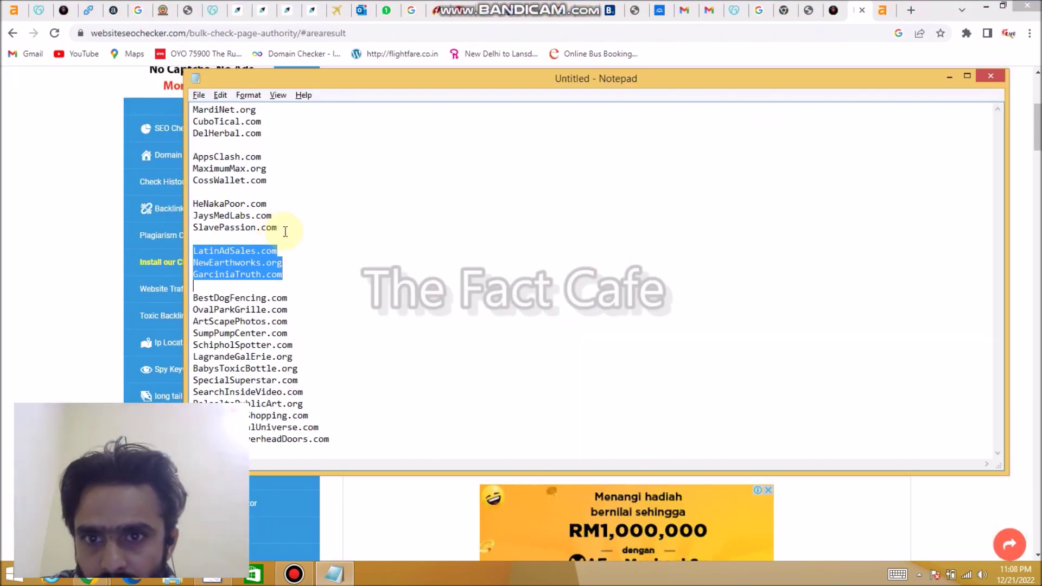
Copy HeNakaPoor.com, JaysMedLabs.com and SlavePassion.com from the Notepad list into the DA PA Checker, replacing its previous entries
{"action": "left_click_drag", "start_coordinate": [278, 228], "coordinate": [167, 193]}
{"action": "key", "text": "ctrl+c"}
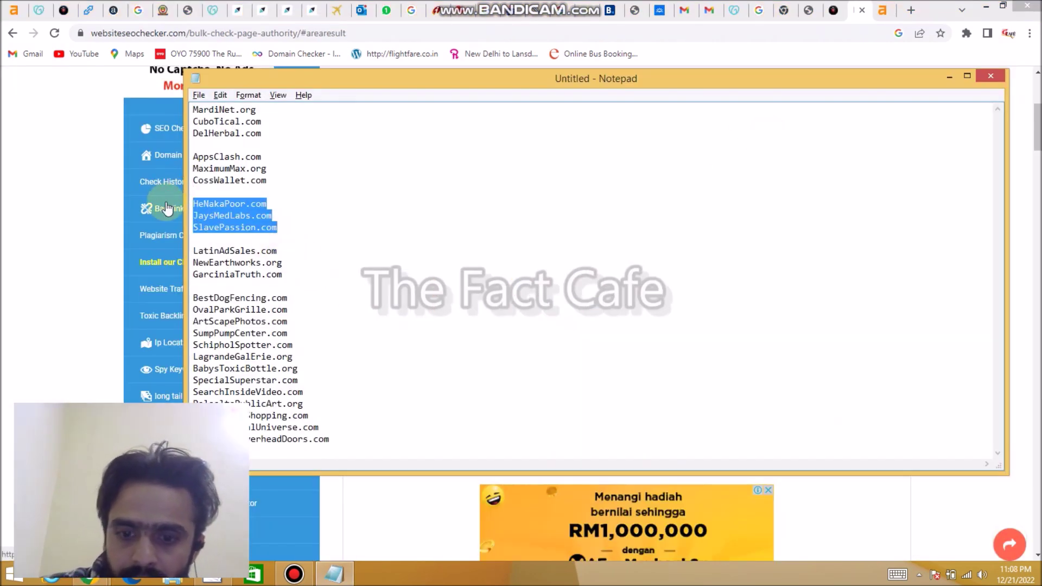
{"action": "key", "text": "alt+Tab"}
{"action": "scroll", "coordinate": [567, 87], "scroll_direction": "up", "scroll_amount": 5}
{"action": "left_click", "coordinate": [486, 130]}
{"action": "key", "text": "ctrl+a"}
{"action": "key", "text": "ctrl+v"}
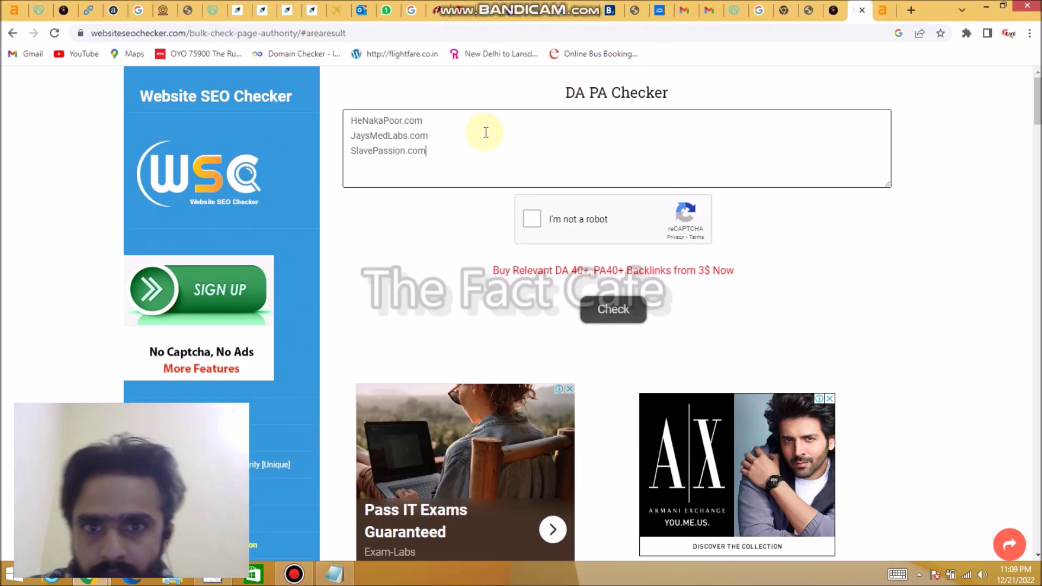
Complete the robot check, run the DA PA check for HeNakaPoor.com, JaysMedLabs.com and SlavePassion.com, and view their metrics
{"action": "key", "text": "Tab"}
{"action": "key", "text": "space"}
{"action": "key", "text": "Tab"}
{"action": "key", "text": "Tab"}
{"action": "key", "text": "Tab"}
{"action": "key", "text": "Tab"}
{"action": "key", "text": "Return"}
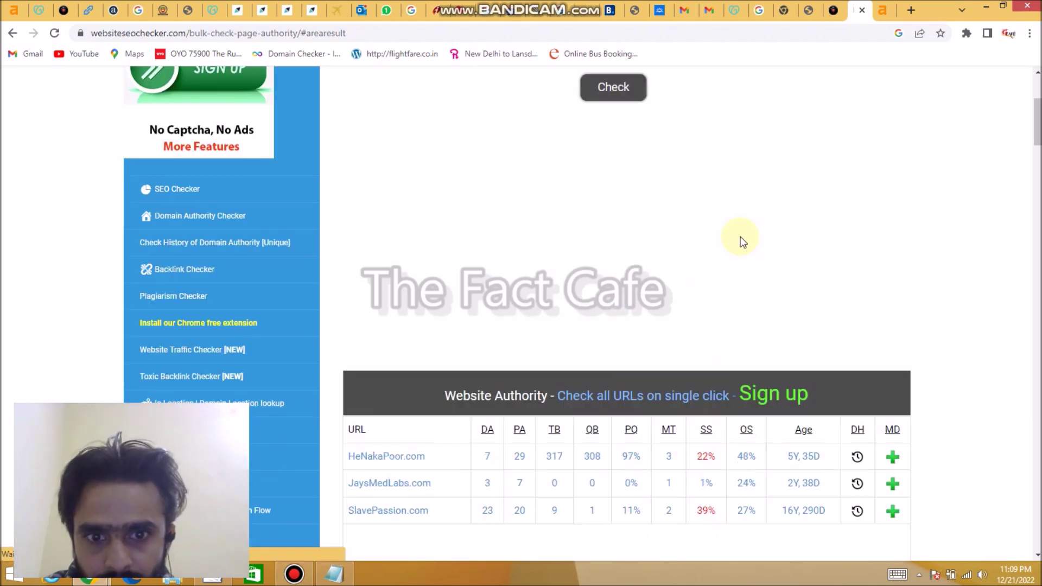
{"action": "scroll", "coordinate": [740, 237], "scroll_direction": "down", "scroll_amount": 2}
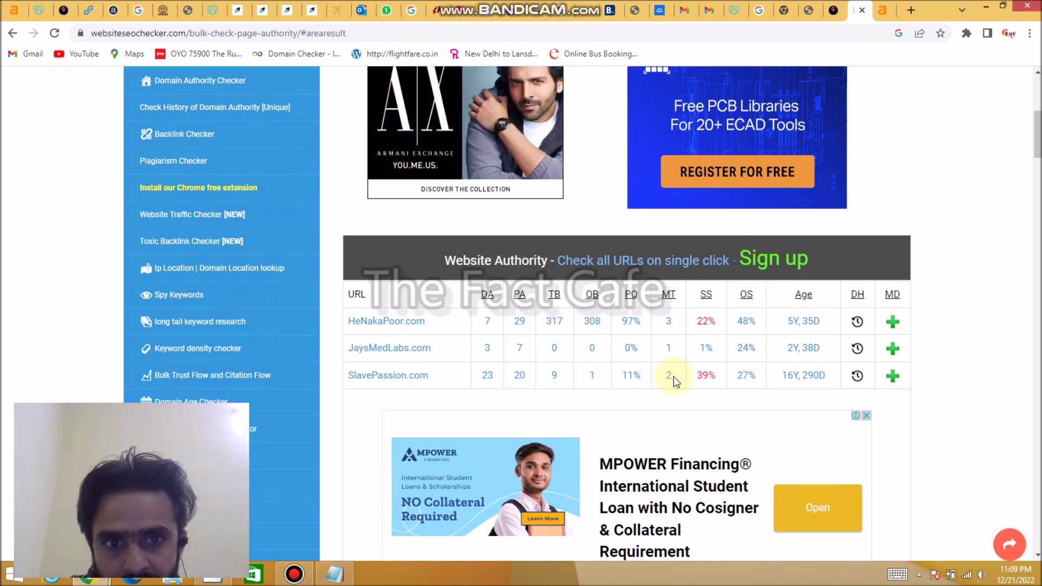
Return to the GoDaddy closeout list, then copy AppsClash.com, MaximumMax.org and CossWallet.com from the Notepad list
{"action": "left_click", "coordinate": [833, 9]}
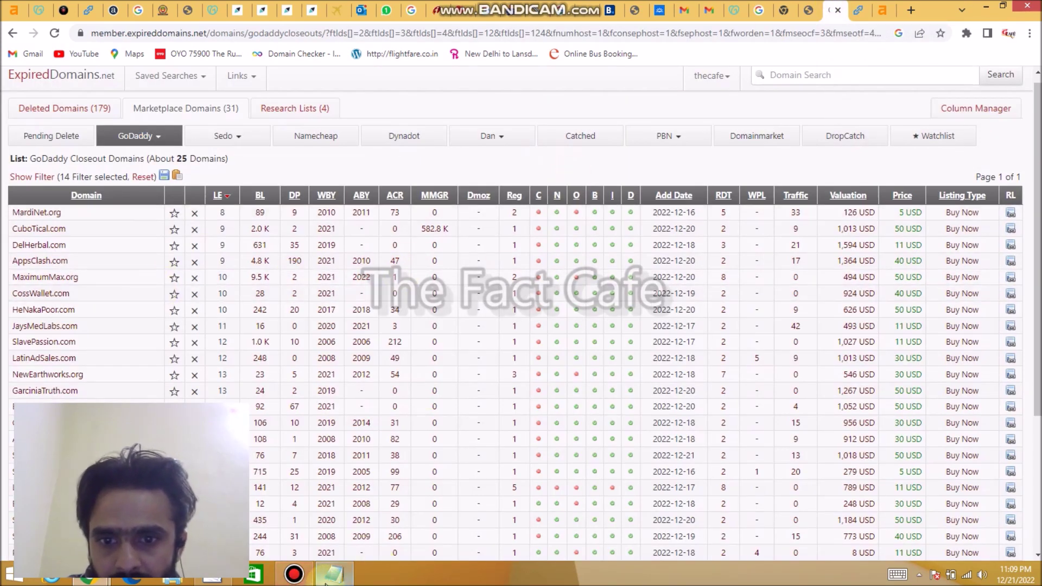
{"action": "left_click", "coordinate": [334, 573]}
{"action": "left_click_drag", "start_coordinate": [294, 279], "coordinate": [175, 250]}
{"action": "left_click_drag", "start_coordinate": [292, 189], "coordinate": [185, 159]}
{"action": "key", "text": "ctrl+c"}
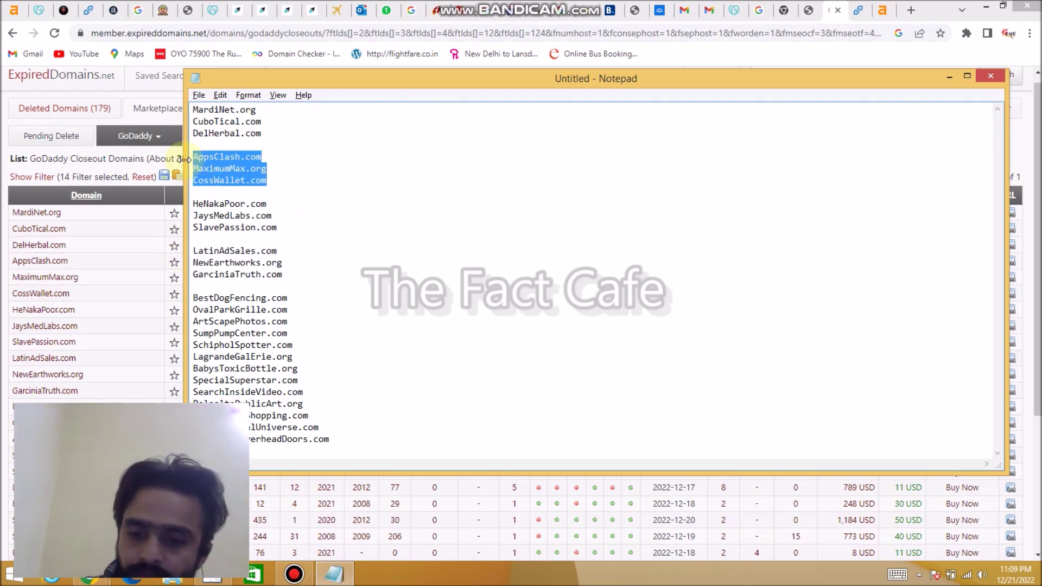
{"action": "left_click", "coordinate": [183, 160]}
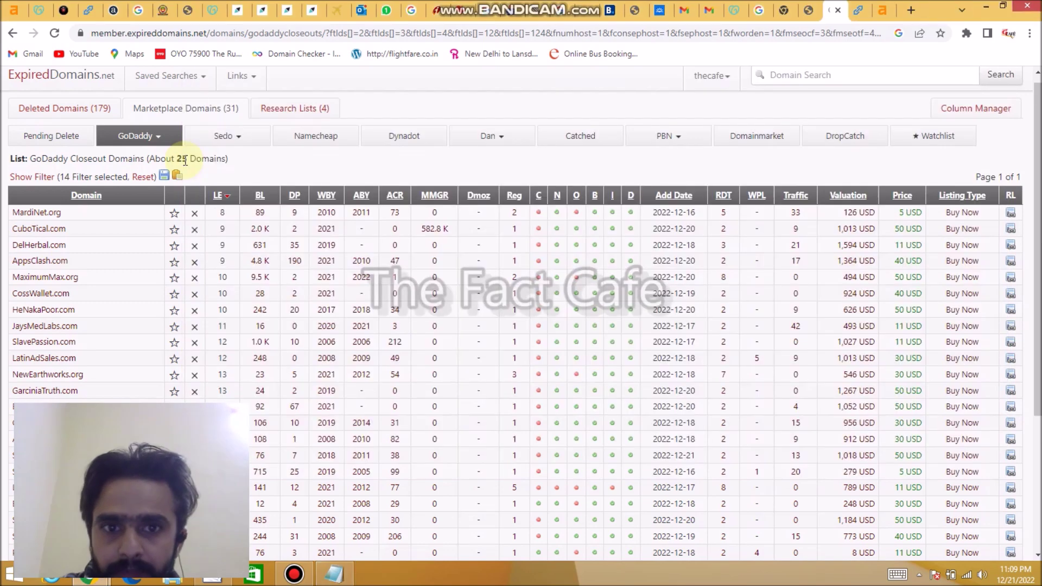
Replace the domains in the DA PA Checker with the copied AppsClash.com, MaximumMax.org and CossWallet.com
{"action": "left_click", "coordinate": [858, 10]}
{"action": "scroll", "coordinate": [537, 177], "scroll_direction": "up", "scroll_amount": 10}
{"action": "left_click", "coordinate": [480, 168]}
{"action": "key", "text": "ctrl+a"}
{"action": "key", "text": "ctrl+v"}
Complete the cars verification and run the DA PA check for AppsClash.com, MaximumMax.org and CossWallet.com
{"action": "key", "text": "Tab"}
{"action": "key", "text": "space"}
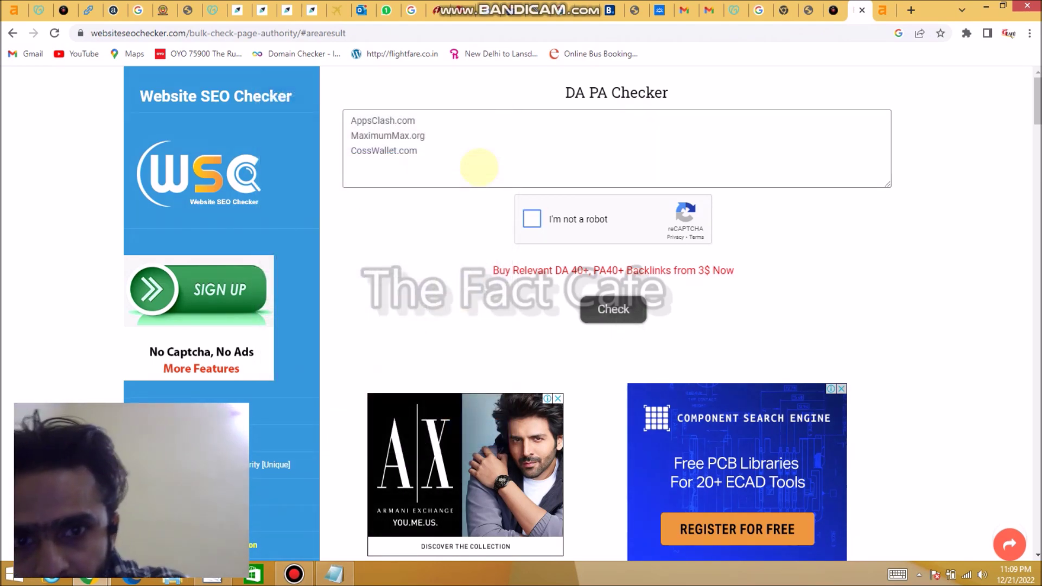
{"action": "left_click", "coordinate": [471, 282]}
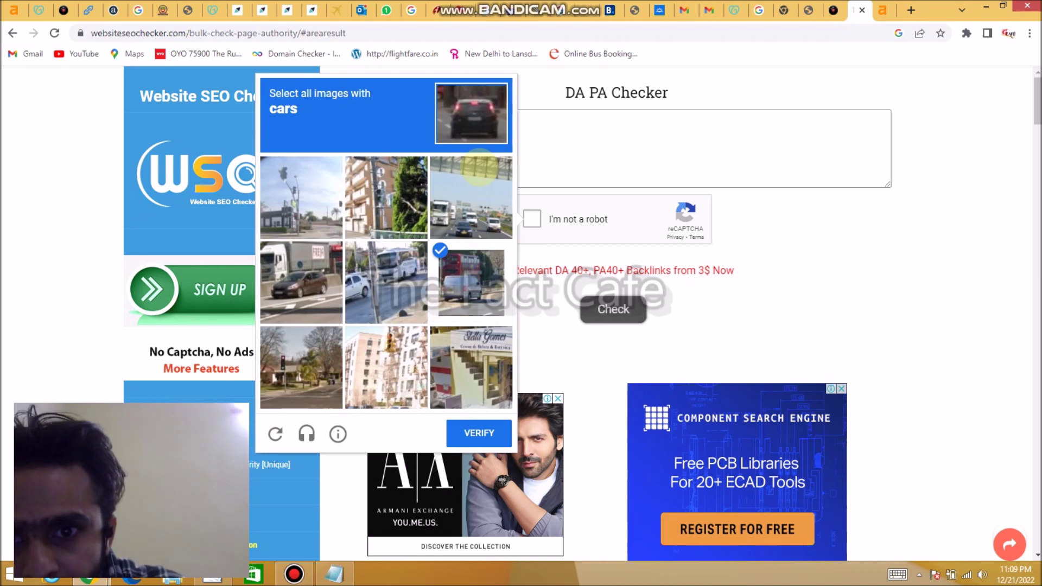
{"action": "left_click", "coordinate": [301, 282]}
{"action": "left_click", "coordinate": [386, 283]}
{"action": "key", "text": "Return"}
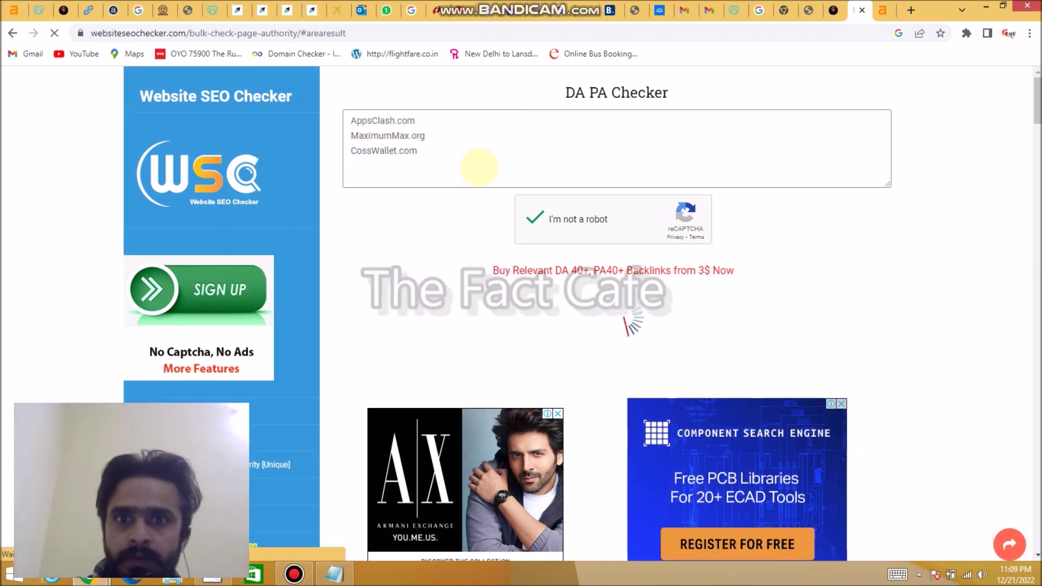
{"action": "left_click", "coordinate": [616, 310]}
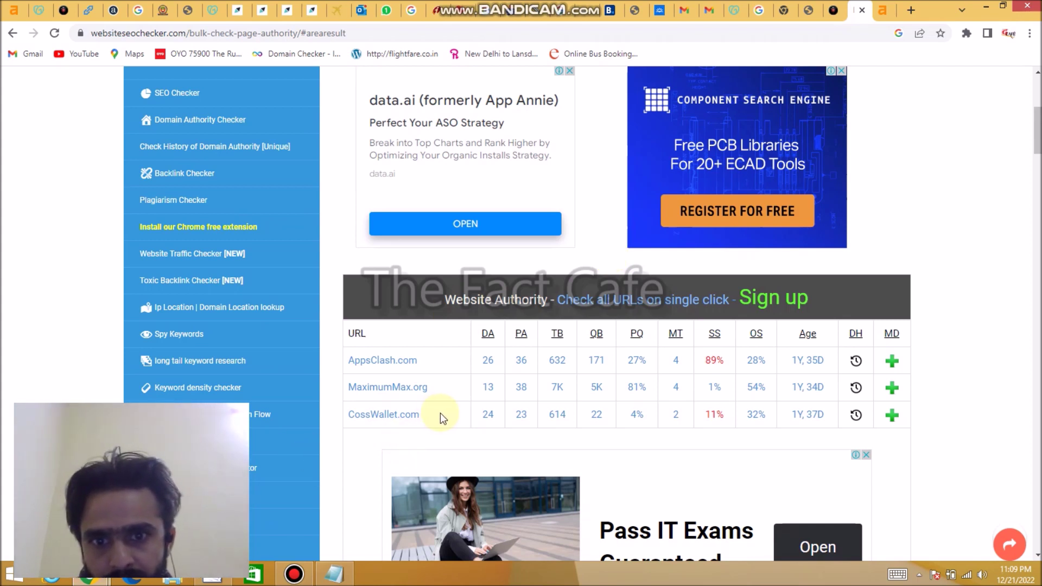
Copy CossWallet.com from the results and submit it to the Ahrefs Website Authority Checker in place of TampaBayRaySteamShop.com
{"action": "left_click_drag", "start_coordinate": [436, 416], "coordinate": [349, 418]}
{"action": "key", "text": "ctrl+c"}
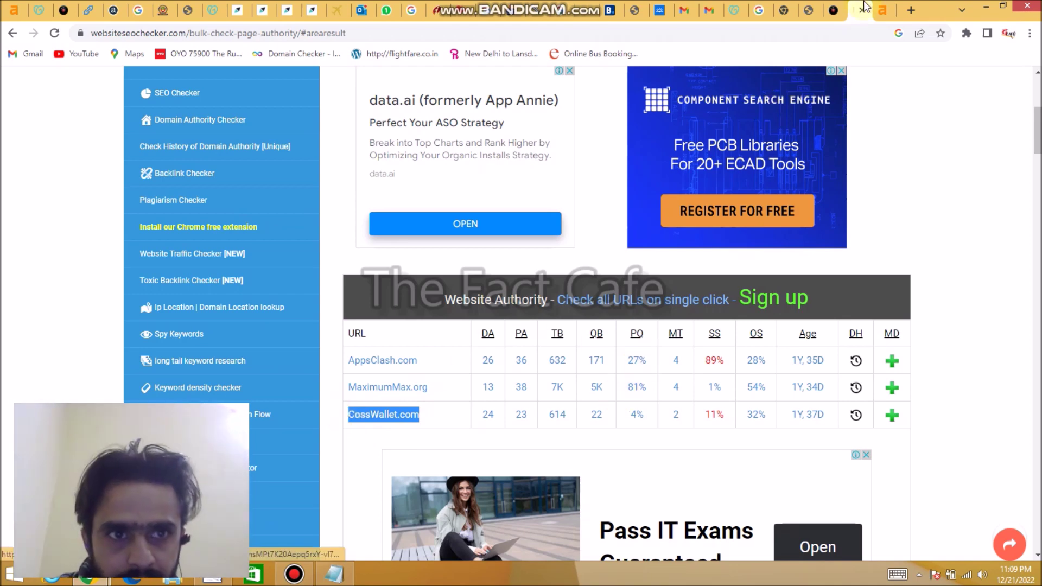
{"action": "left_click", "coordinate": [882, 10]}
{"action": "left_click", "coordinate": [324, 369]}
{"action": "key", "text": "ctrl+a"}
{"action": "type", "text": "v"}
{"action": "key", "text": "BackSpace"}
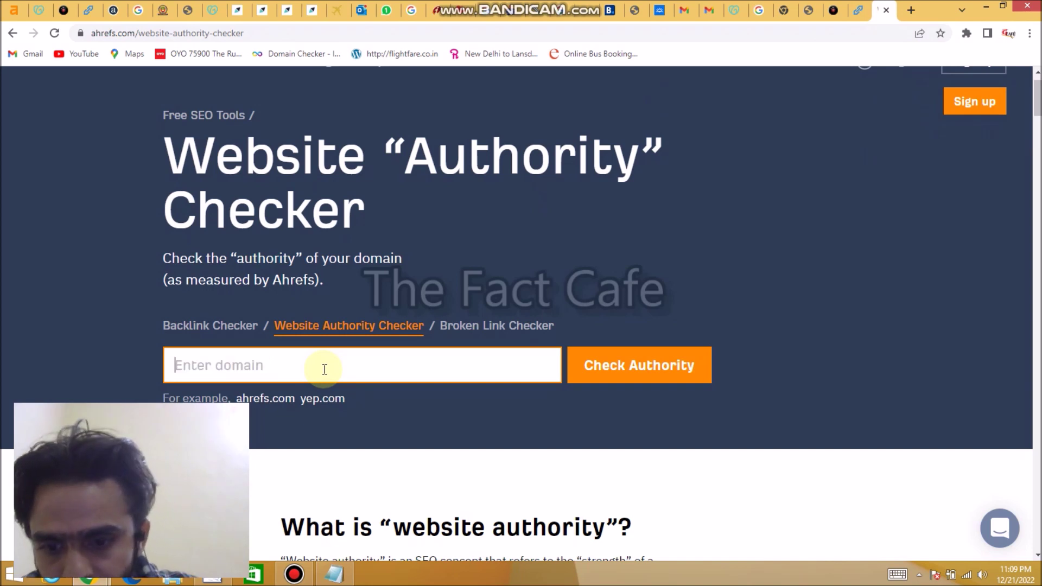
{"action": "key", "text": "ctrl+v"}
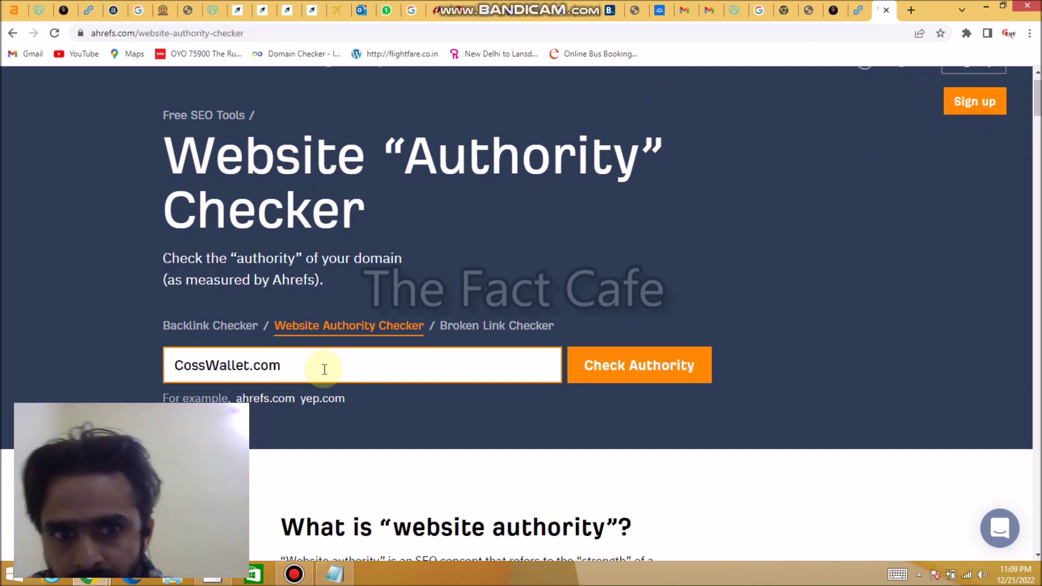
{"action": "left_click", "coordinate": [619, 372]}
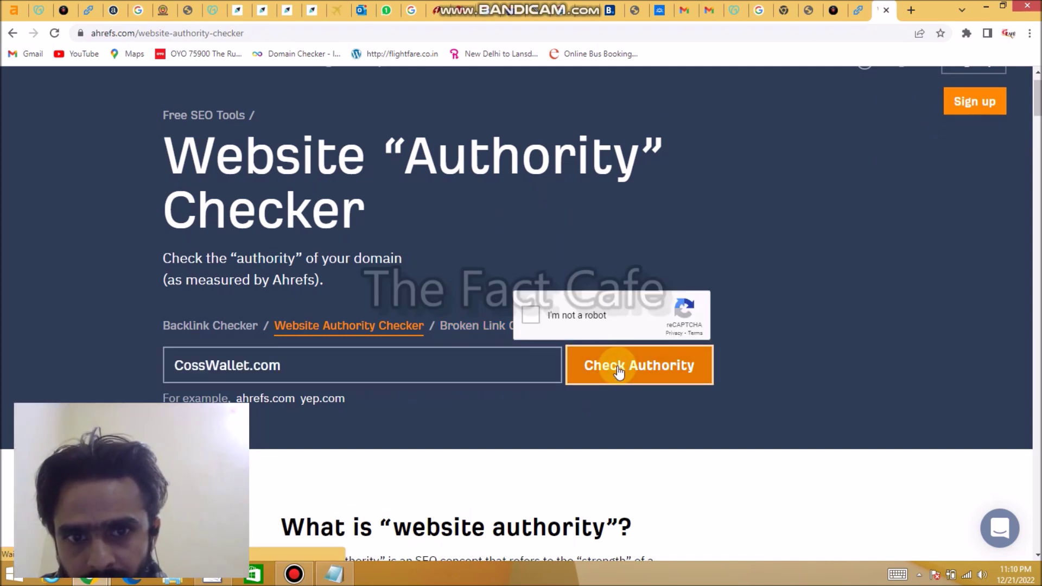
Complete the crosswalks verification, view CossWallet.com's domain rating and backlinks, and return to the DA PA Checker
{"action": "left_click", "coordinate": [532, 316]}
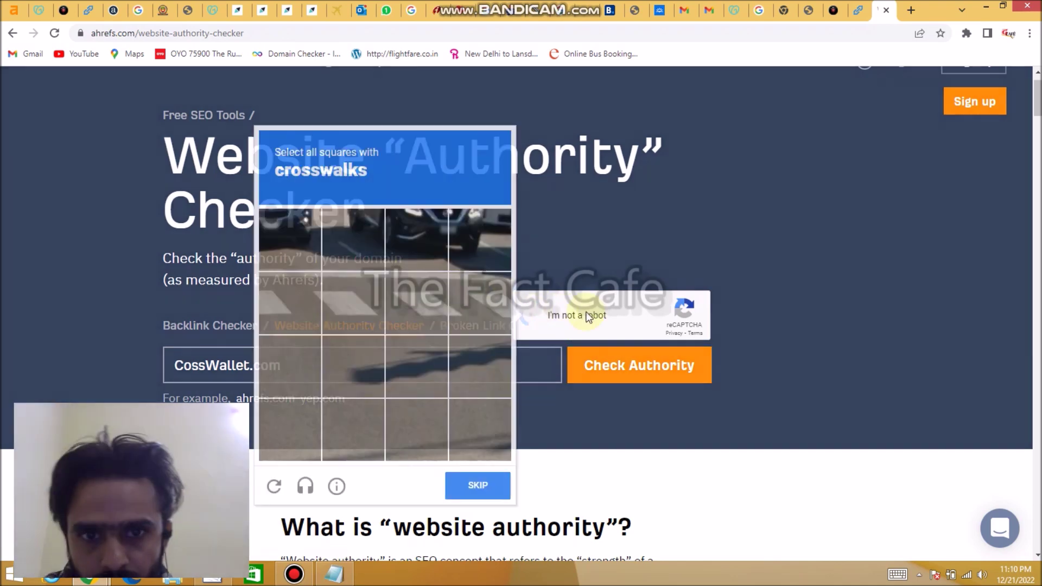
{"action": "left_click", "coordinate": [290, 302]}
{"action": "left_click", "coordinate": [353, 302]}
{"action": "left_click", "coordinate": [416, 303]}
{"action": "left_click", "coordinate": [479, 303]}
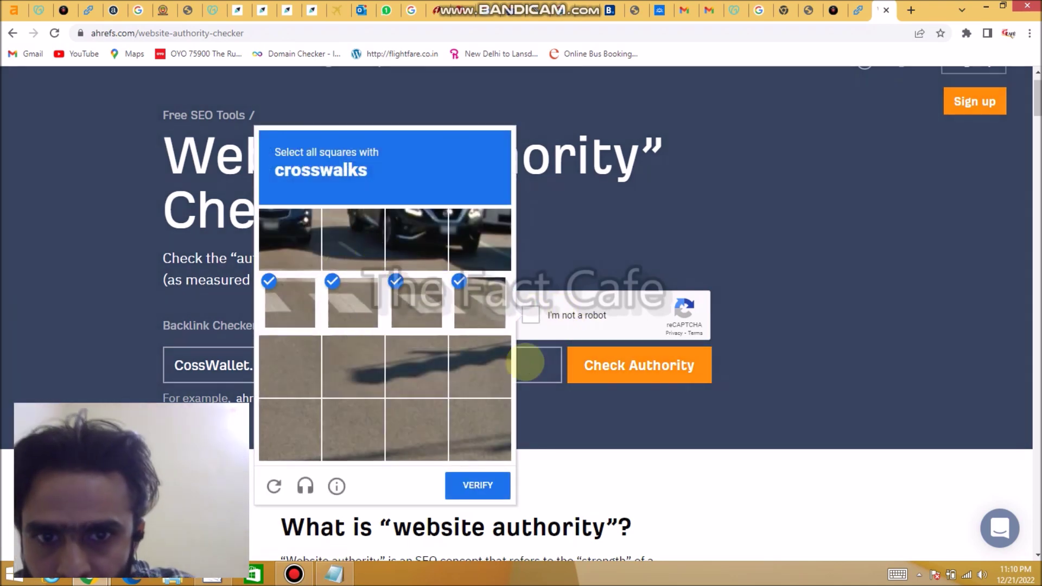
{"action": "left_click", "coordinate": [478, 485]}
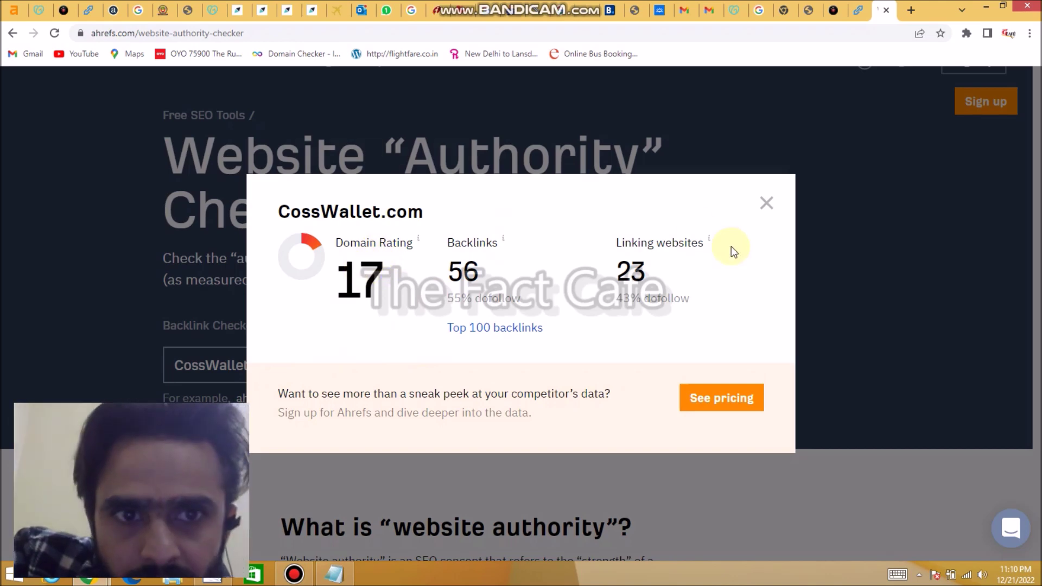
{"action": "left_click", "coordinate": [858, 10]}
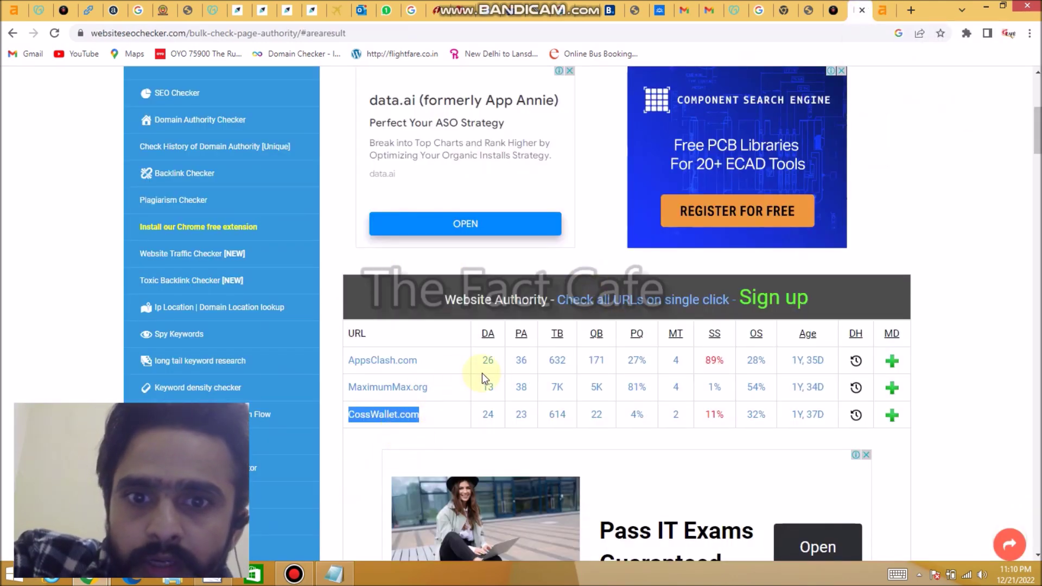
{"action": "scroll", "coordinate": [477, 375], "scroll_direction": "up", "scroll_amount": 5}
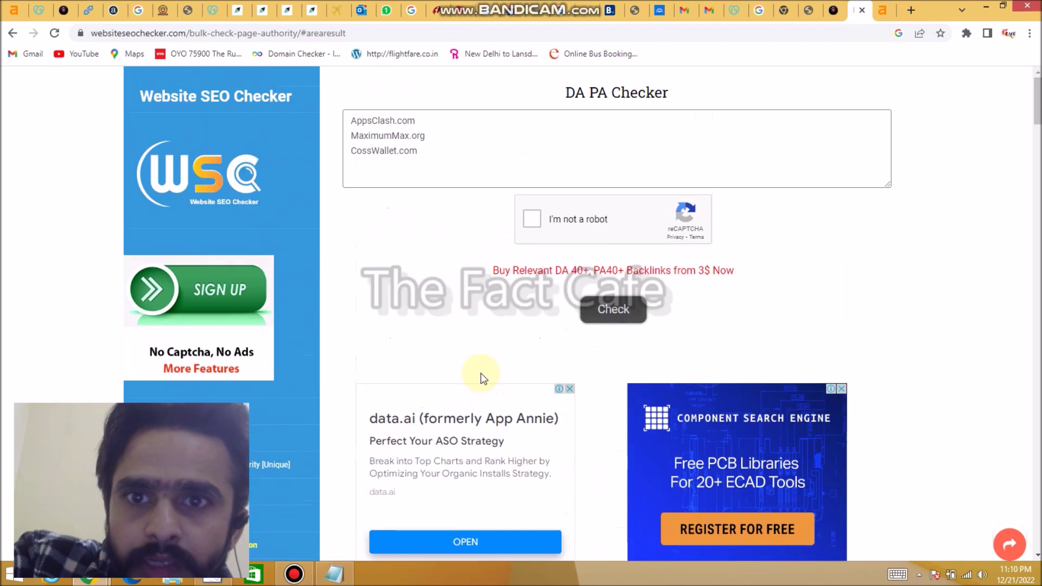
Search Google for godaddy in a new browser tab and open the official GoDaddy site
{"action": "left_click", "coordinate": [913, 11]}
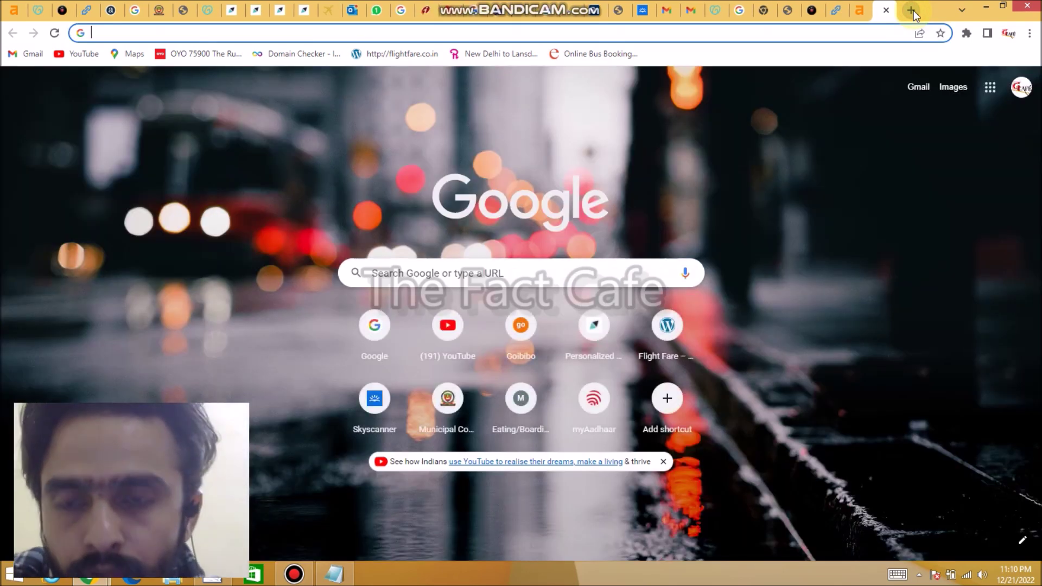
{"action": "type", "text": "g"}
{"action": "key", "text": "BackSpace"}
{"action": "type", "text": "god"}
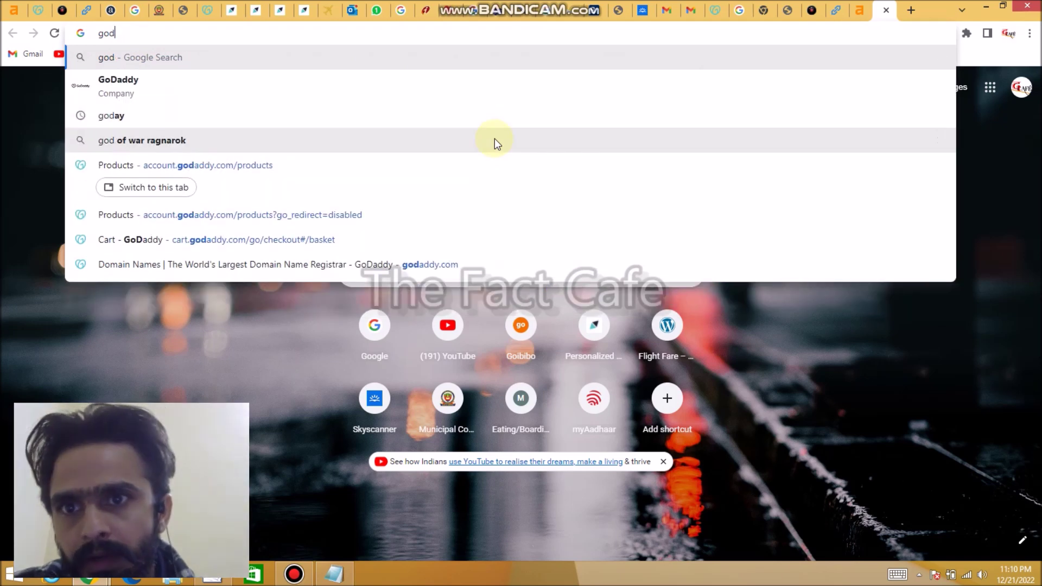
{"action": "key", "text": "BackSpace"}
{"action": "key", "text": "BackSpace"}
{"action": "key", "text": "BackSpace"}
{"action": "type", "text": "godadd"}
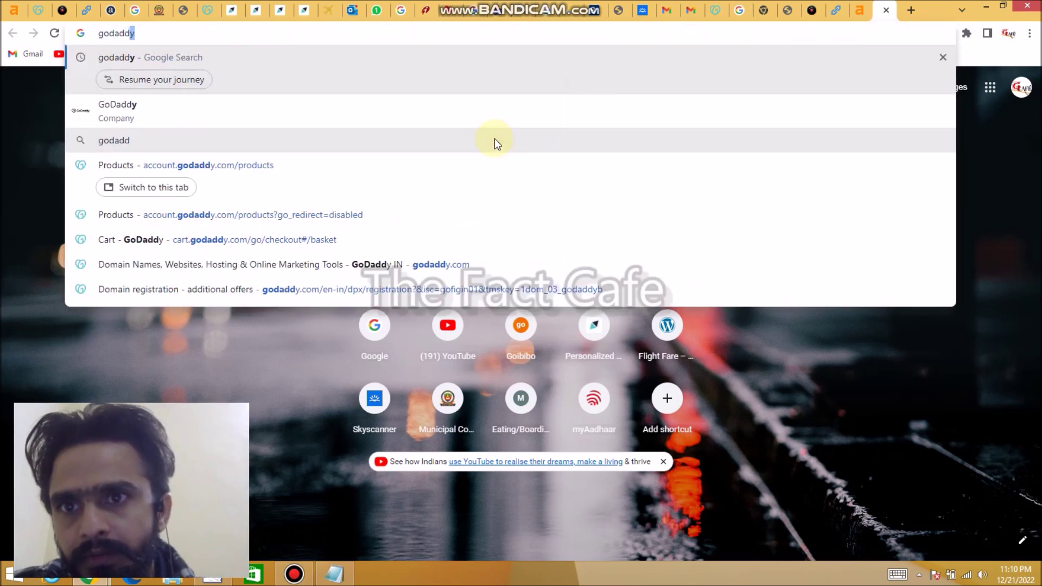
{"action": "type", "text": "y"}
{"action": "key", "text": "Return"}
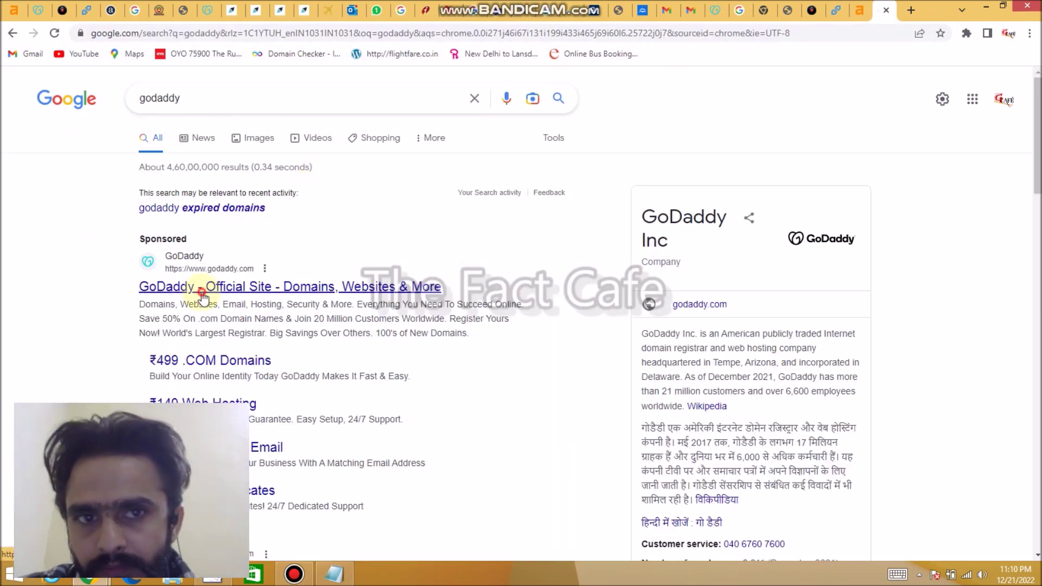
{"action": "left_click", "coordinate": [202, 293]}
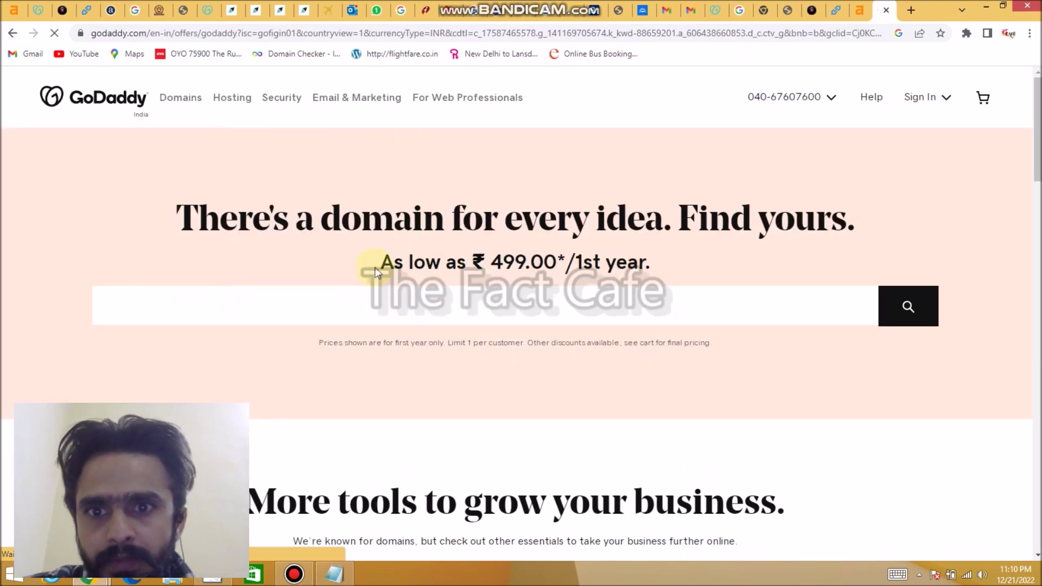
Search GoDaddy for CossWallet.com and check the domain's buy-it-now price
{"action": "left_click", "coordinate": [351, 313]}
{"action": "key", "text": "ctrl+v"}
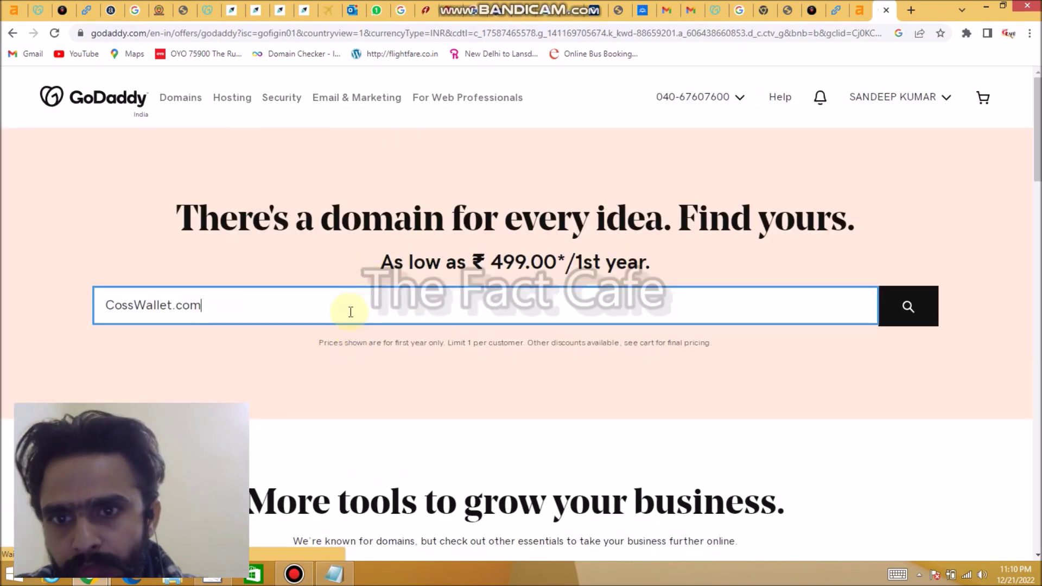
{"action": "key", "text": "Return"}
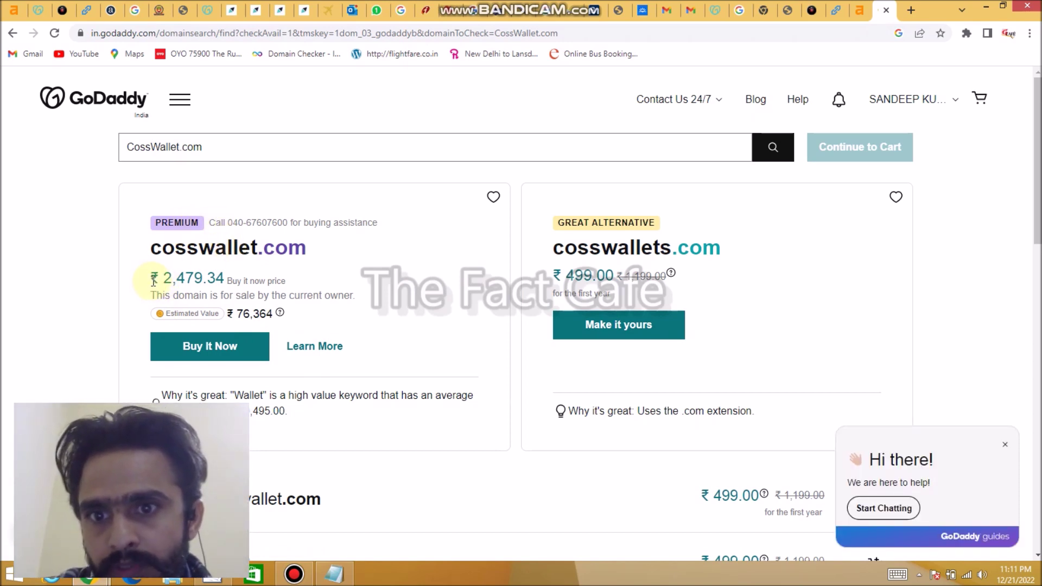
{"action": "left_click_drag", "start_coordinate": [163, 278], "coordinate": [219, 277]}
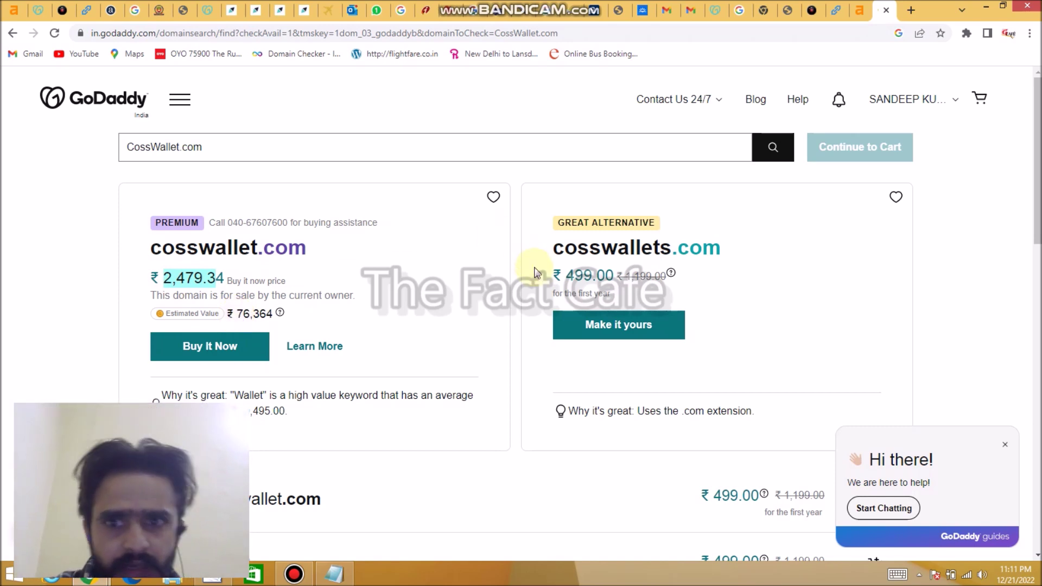
Switch to ExpiredDomains.net and review the GoDaddy closeout domains list
{"action": "left_click", "coordinate": [841, 8]}
{"action": "left_click", "coordinate": [814, 8]}
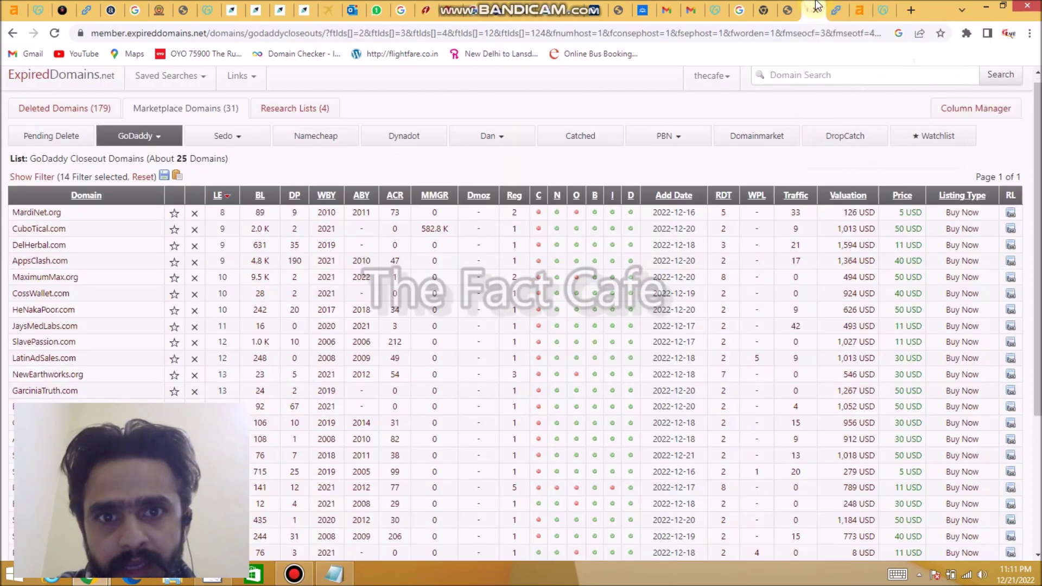
{"action": "scroll", "coordinate": [542, 246], "scroll_direction": "down", "scroll_amount": 3}
{"action": "scroll", "coordinate": [542, 247], "scroll_direction": "up", "scroll_amount": 3}
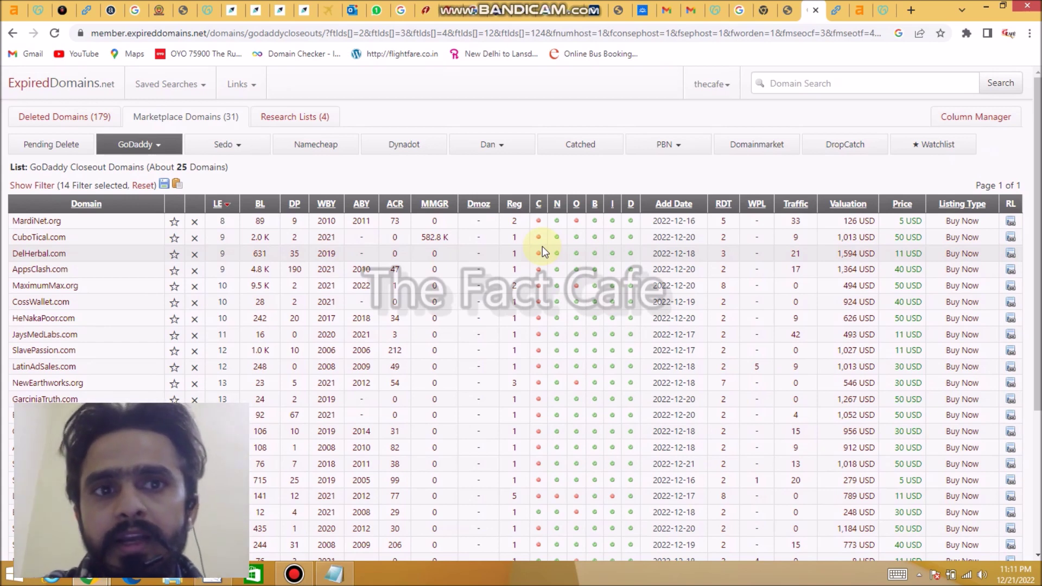
Return to the GoDaddy search results, add the premium domain cosswallet.com to the cart and open the cart
{"action": "left_click", "coordinate": [880, 10]}
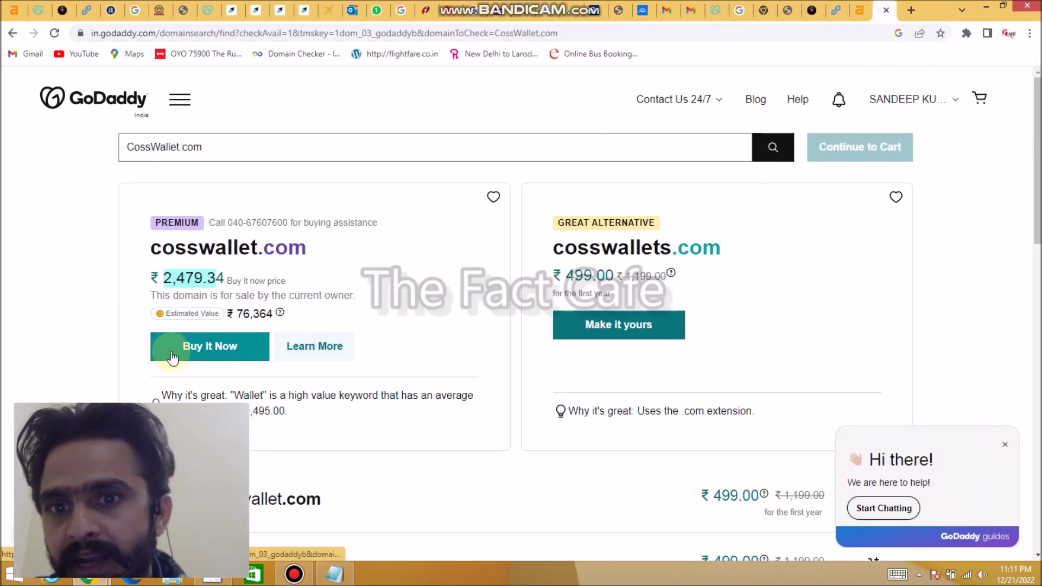
{"action": "left_click", "coordinate": [204, 351]}
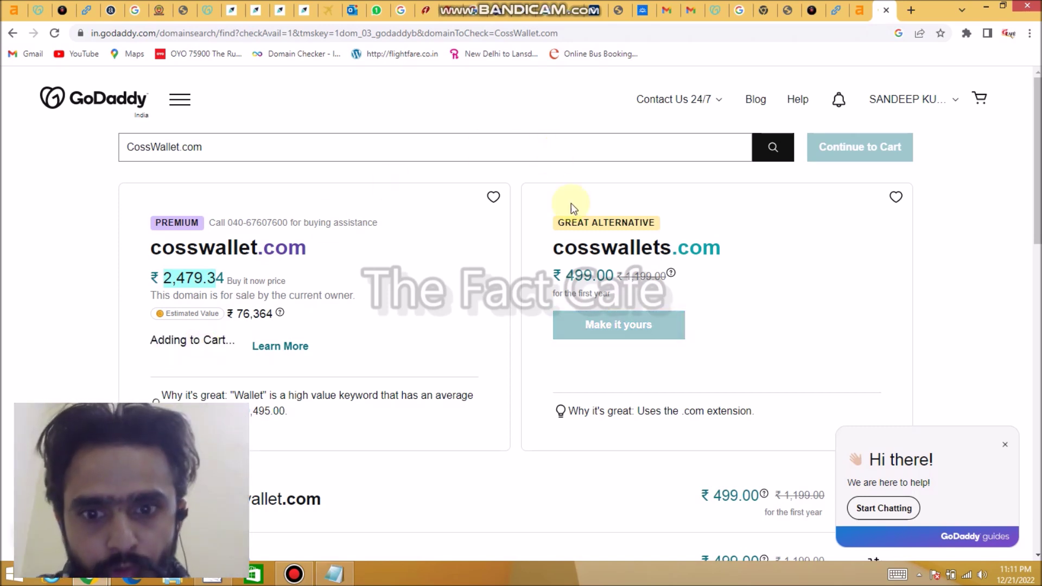
{"action": "mouse_move", "coordinate": [296, 582]}
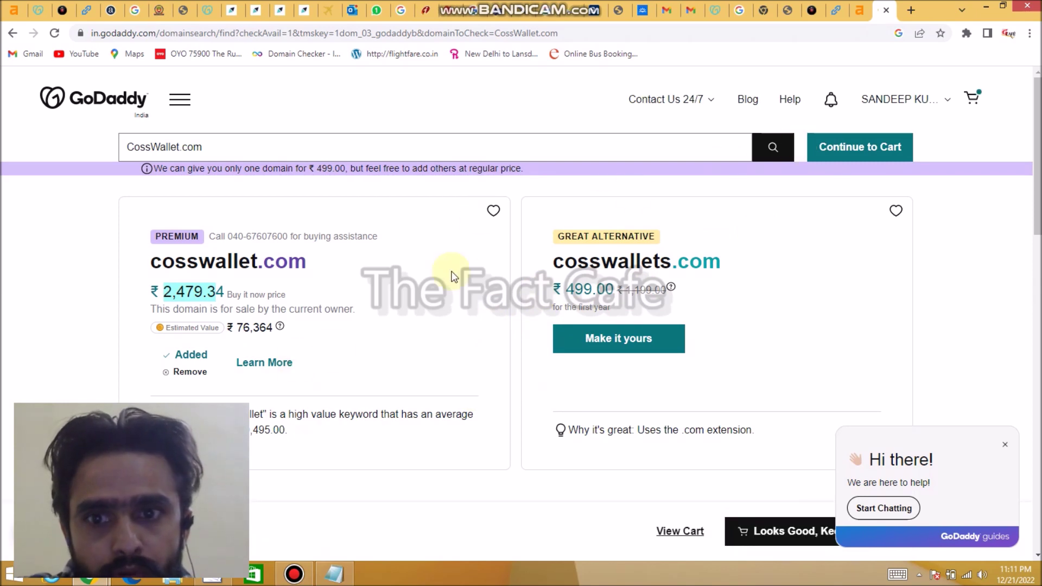
{"action": "left_click", "coordinate": [836, 157]}
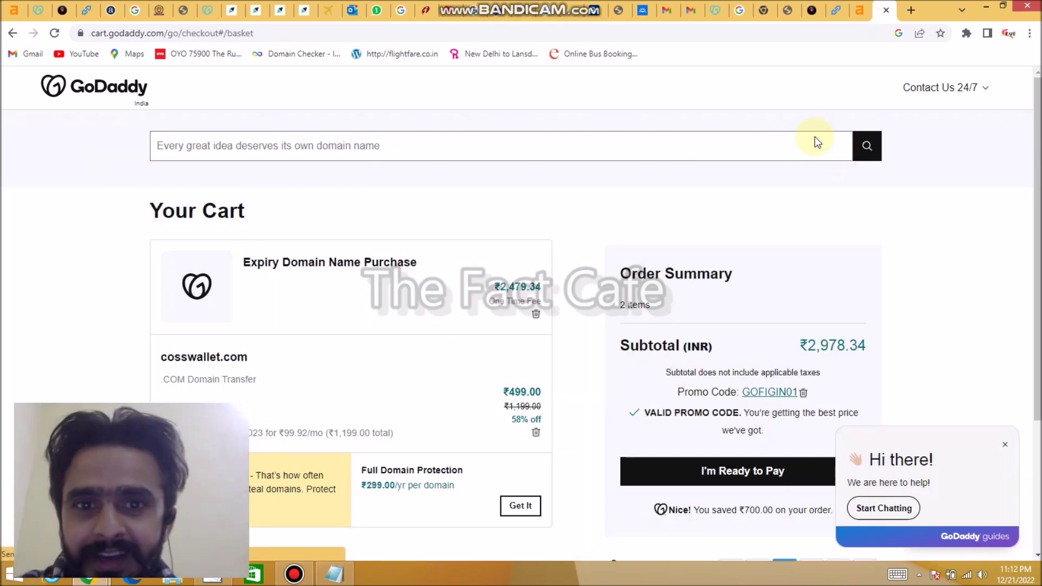
Review the cart's items and remove the Expiry Domain Name Purchase for cosswallet.com
{"action": "scroll", "coordinate": [667, 294], "scroll_direction": "down", "scroll_amount": 3}
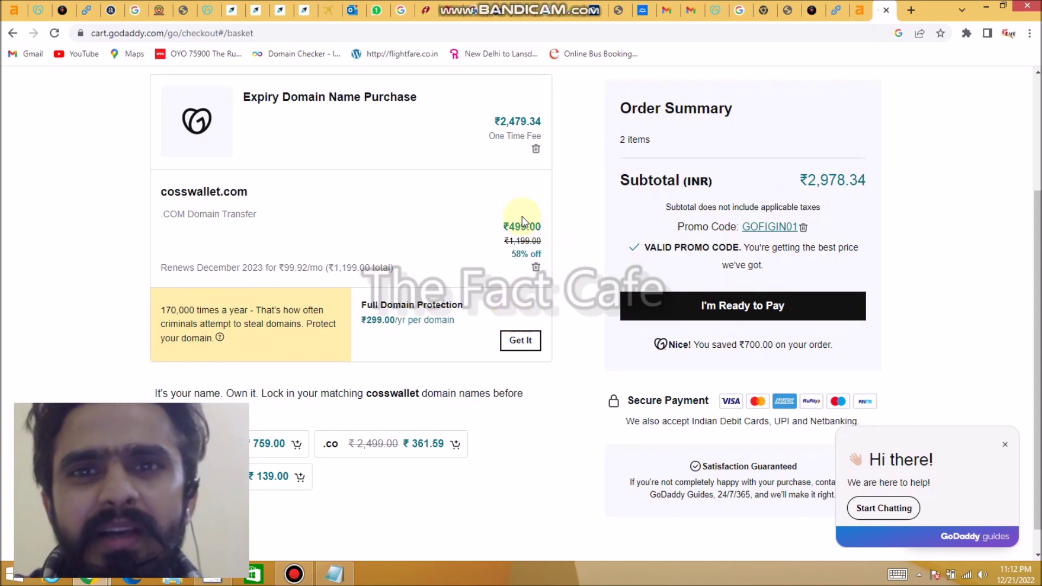
{"action": "left_click", "coordinate": [537, 150]}
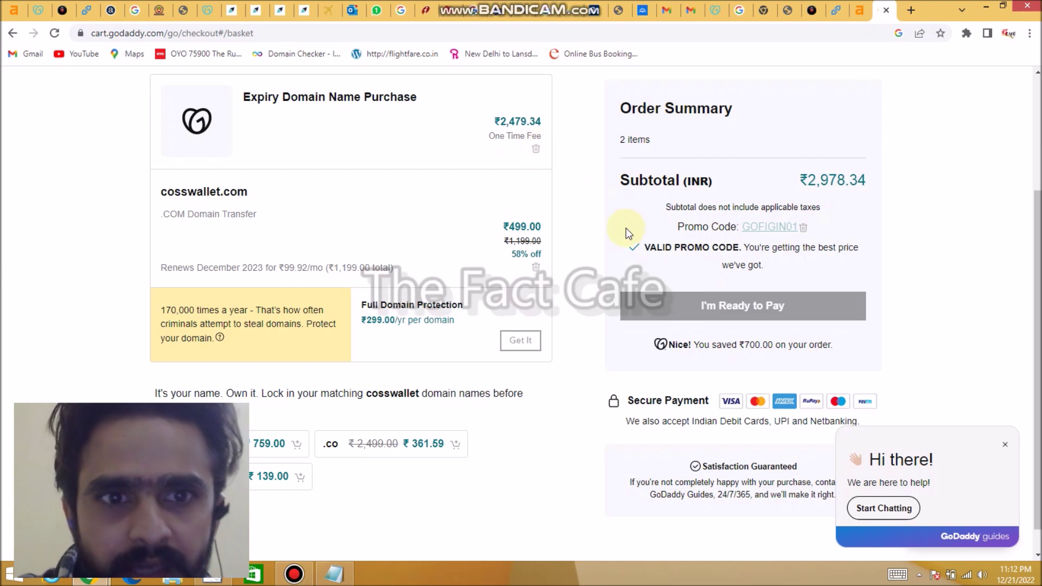
{"action": "scroll", "coordinate": [597, 230], "scroll_direction": "up", "scroll_amount": 3}
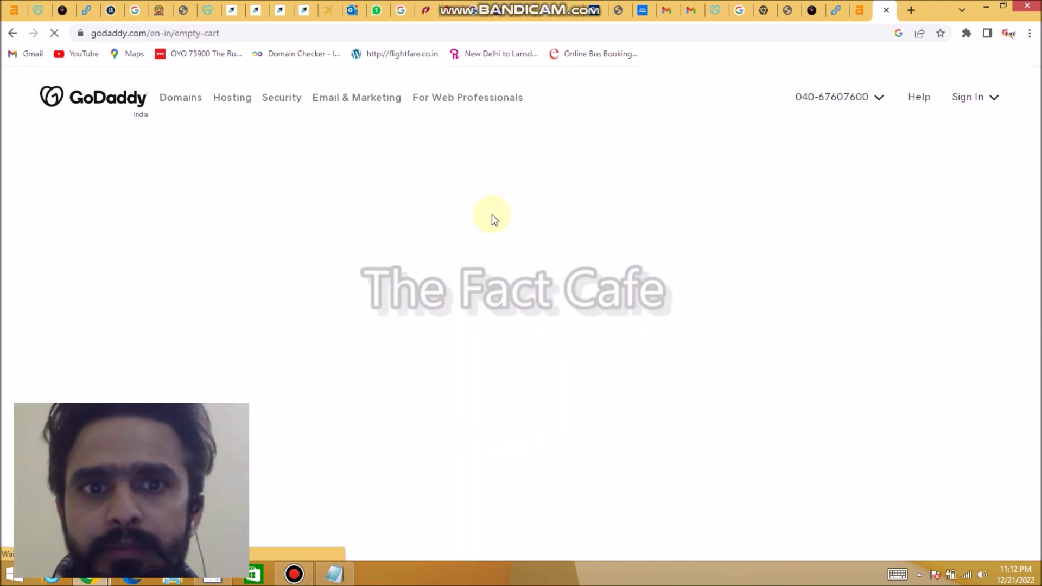
Search for CossWallet.com again from the empty cart page and try to buy it at the buy-it-now price
{"action": "scroll", "coordinate": [454, 216], "scroll_direction": "down", "scroll_amount": 3}
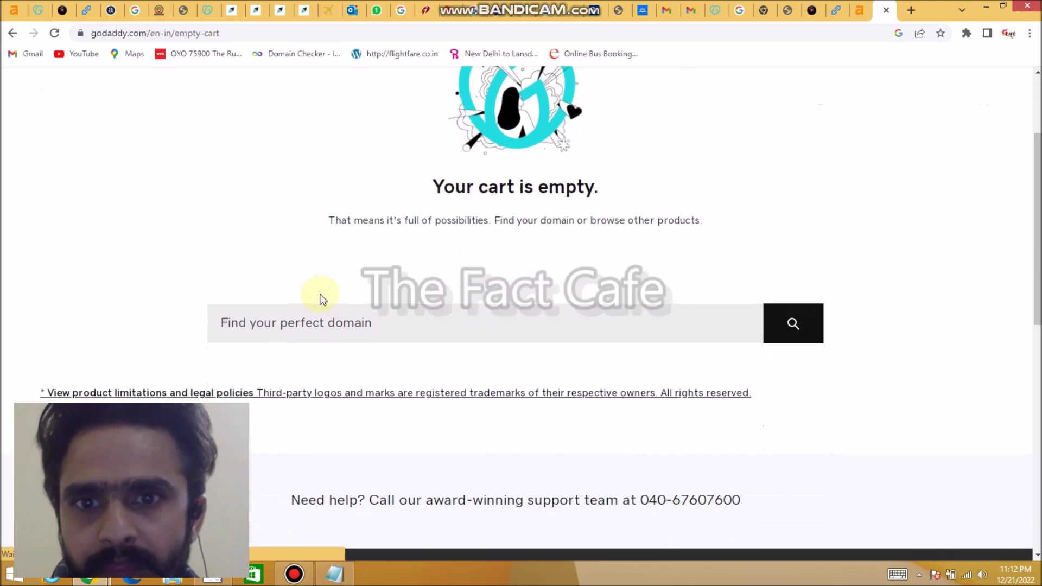
{"action": "left_click", "coordinate": [349, 322]}
{"action": "type", "text": "CossWallet.com"}
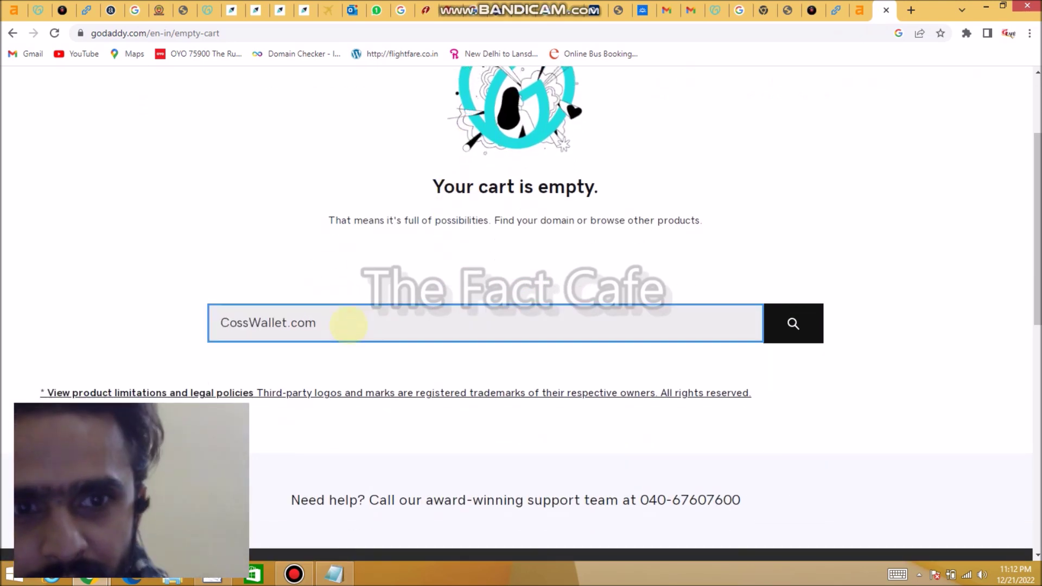
{"action": "key", "text": "Return"}
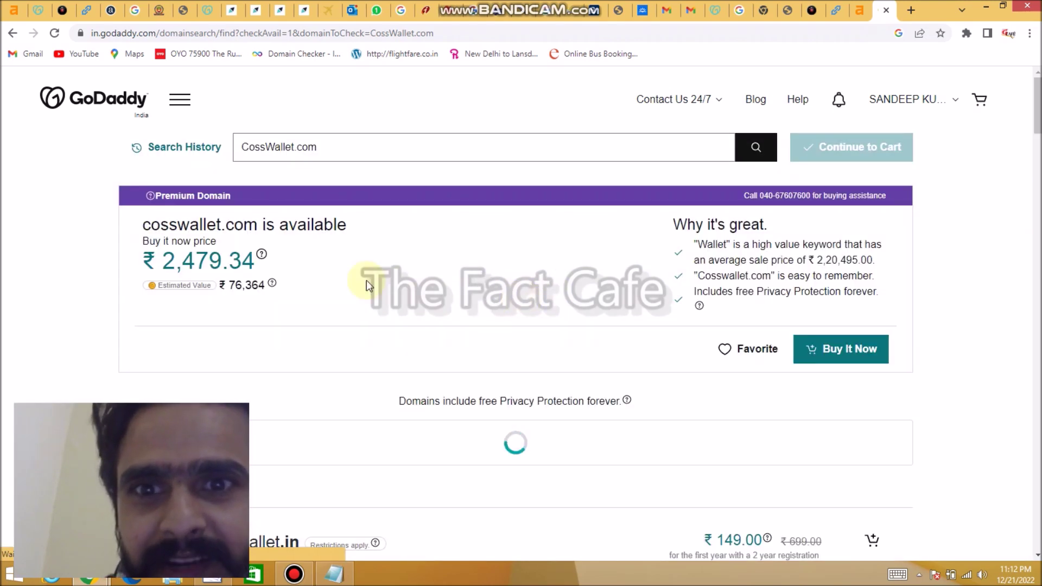
{"action": "left_click", "coordinate": [849, 350]}
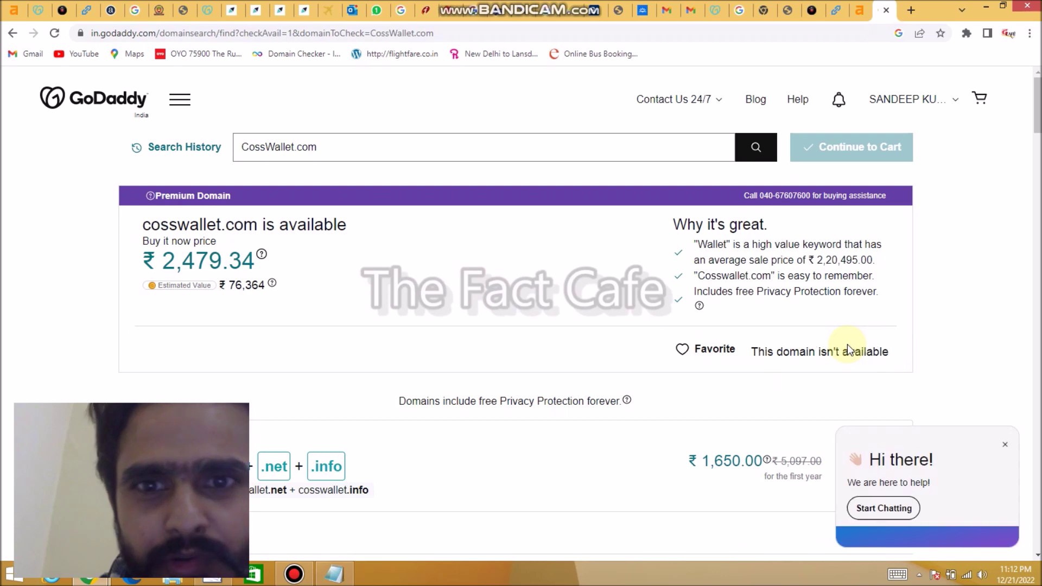